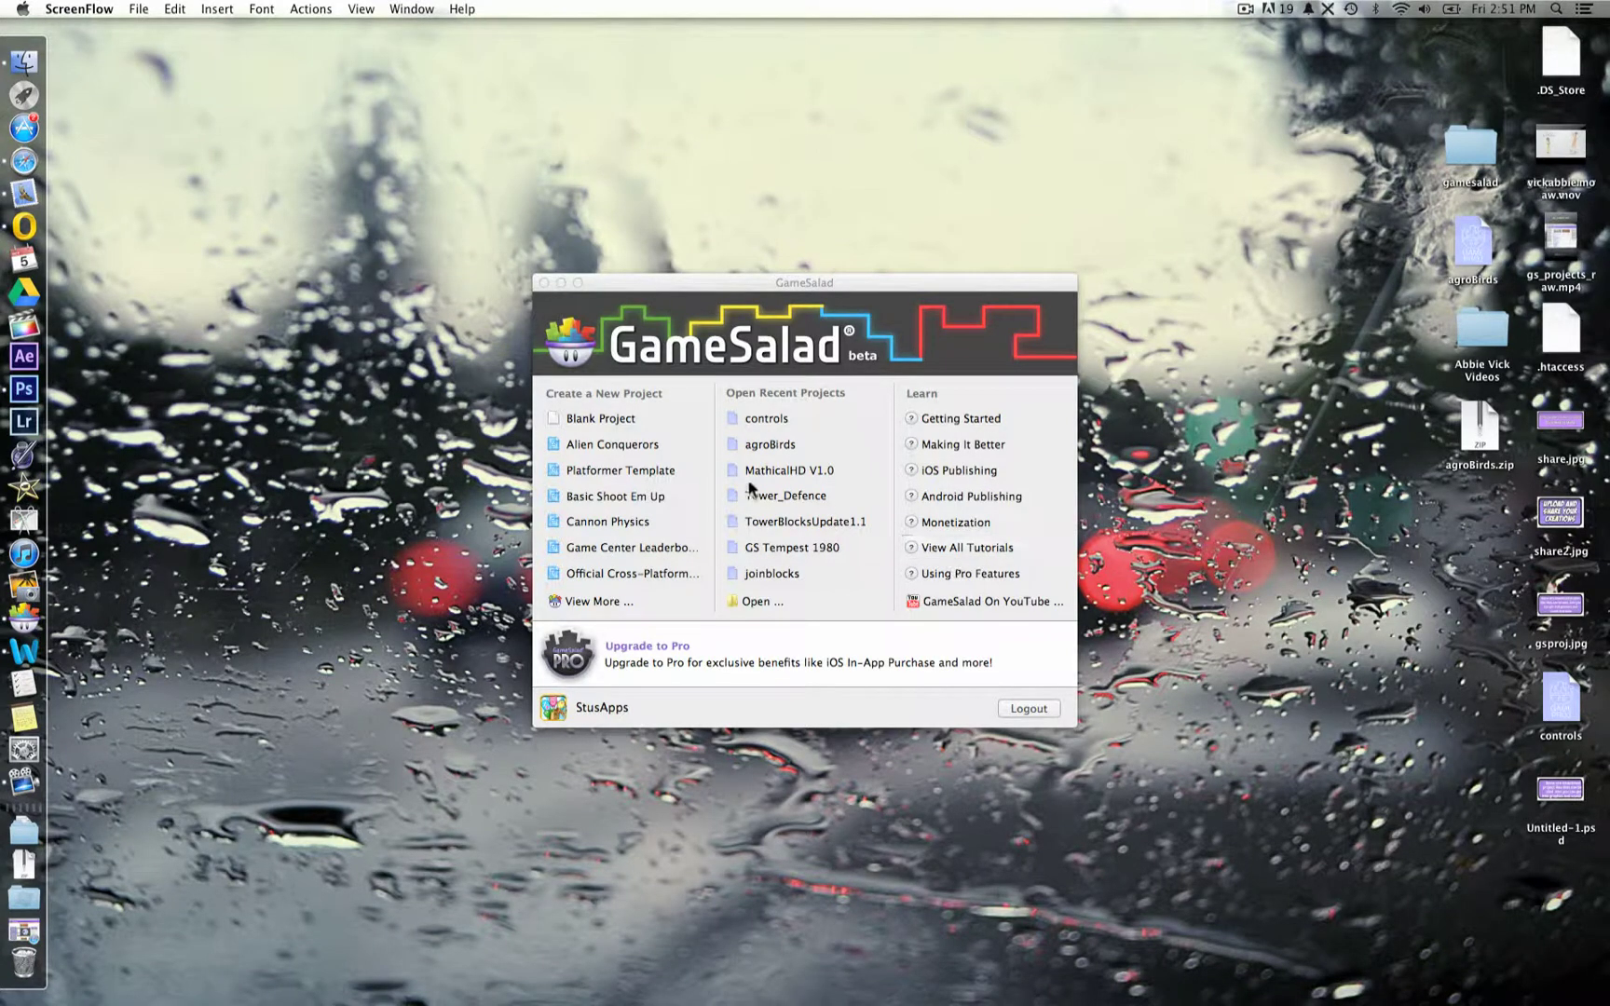
# - Create a new blank project and reposition and enlarge its window
pyautogui.click(599, 419)
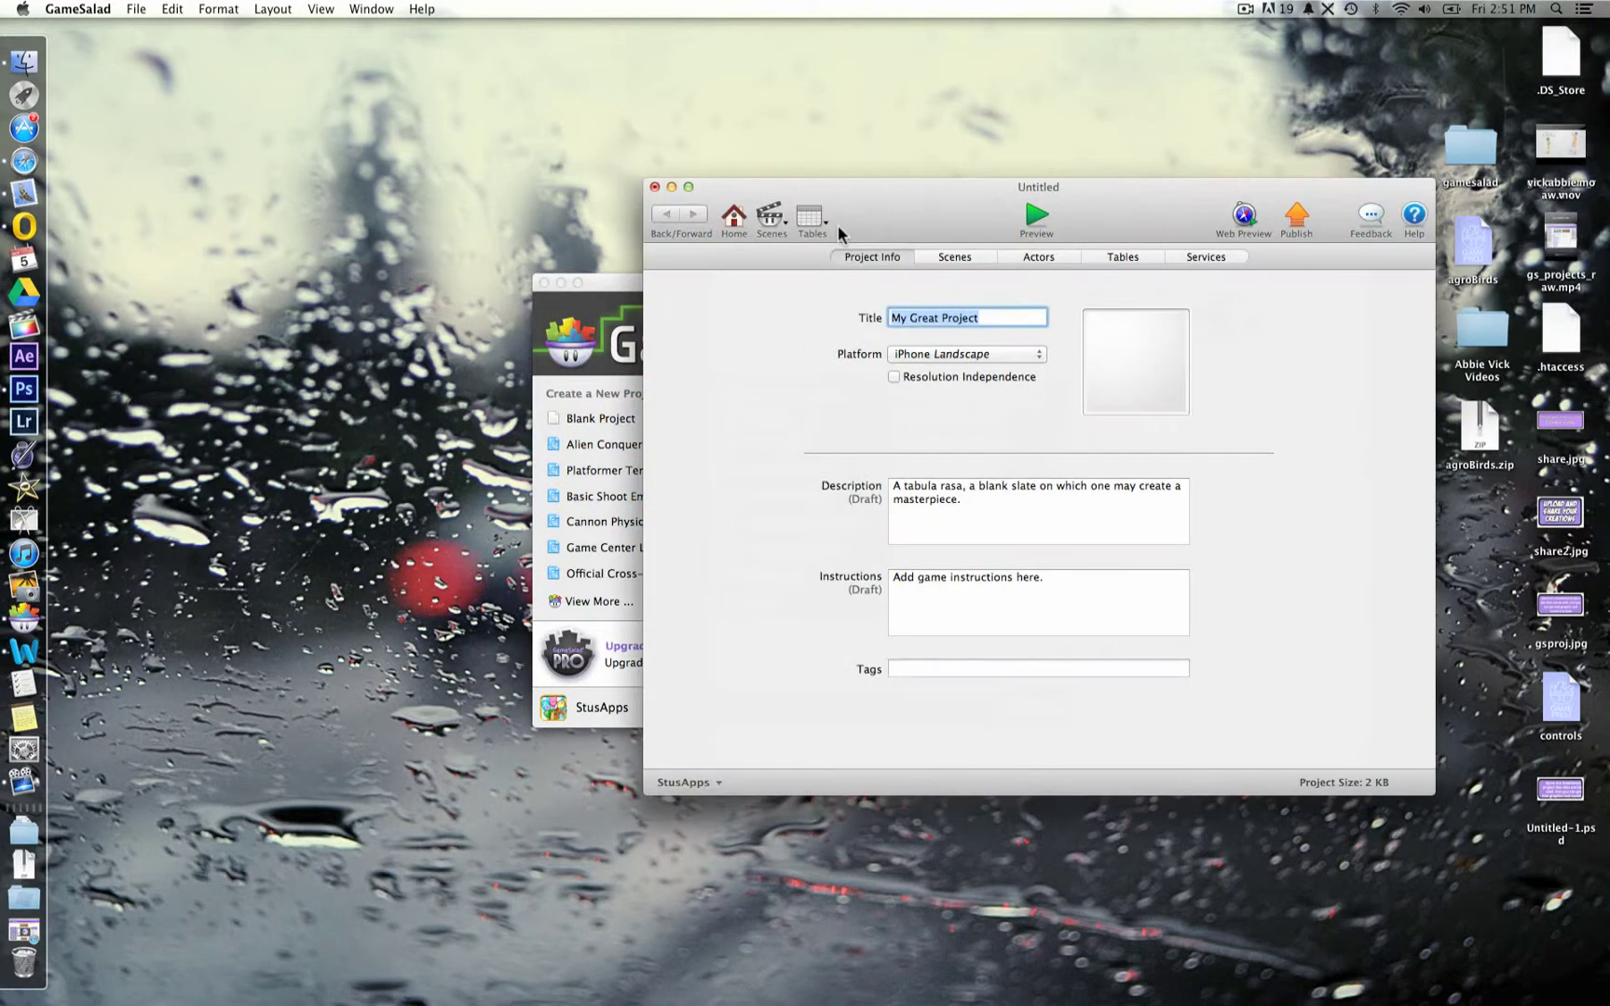
pyautogui.moveTo(838, 225); pyautogui.dragTo(330, 52)
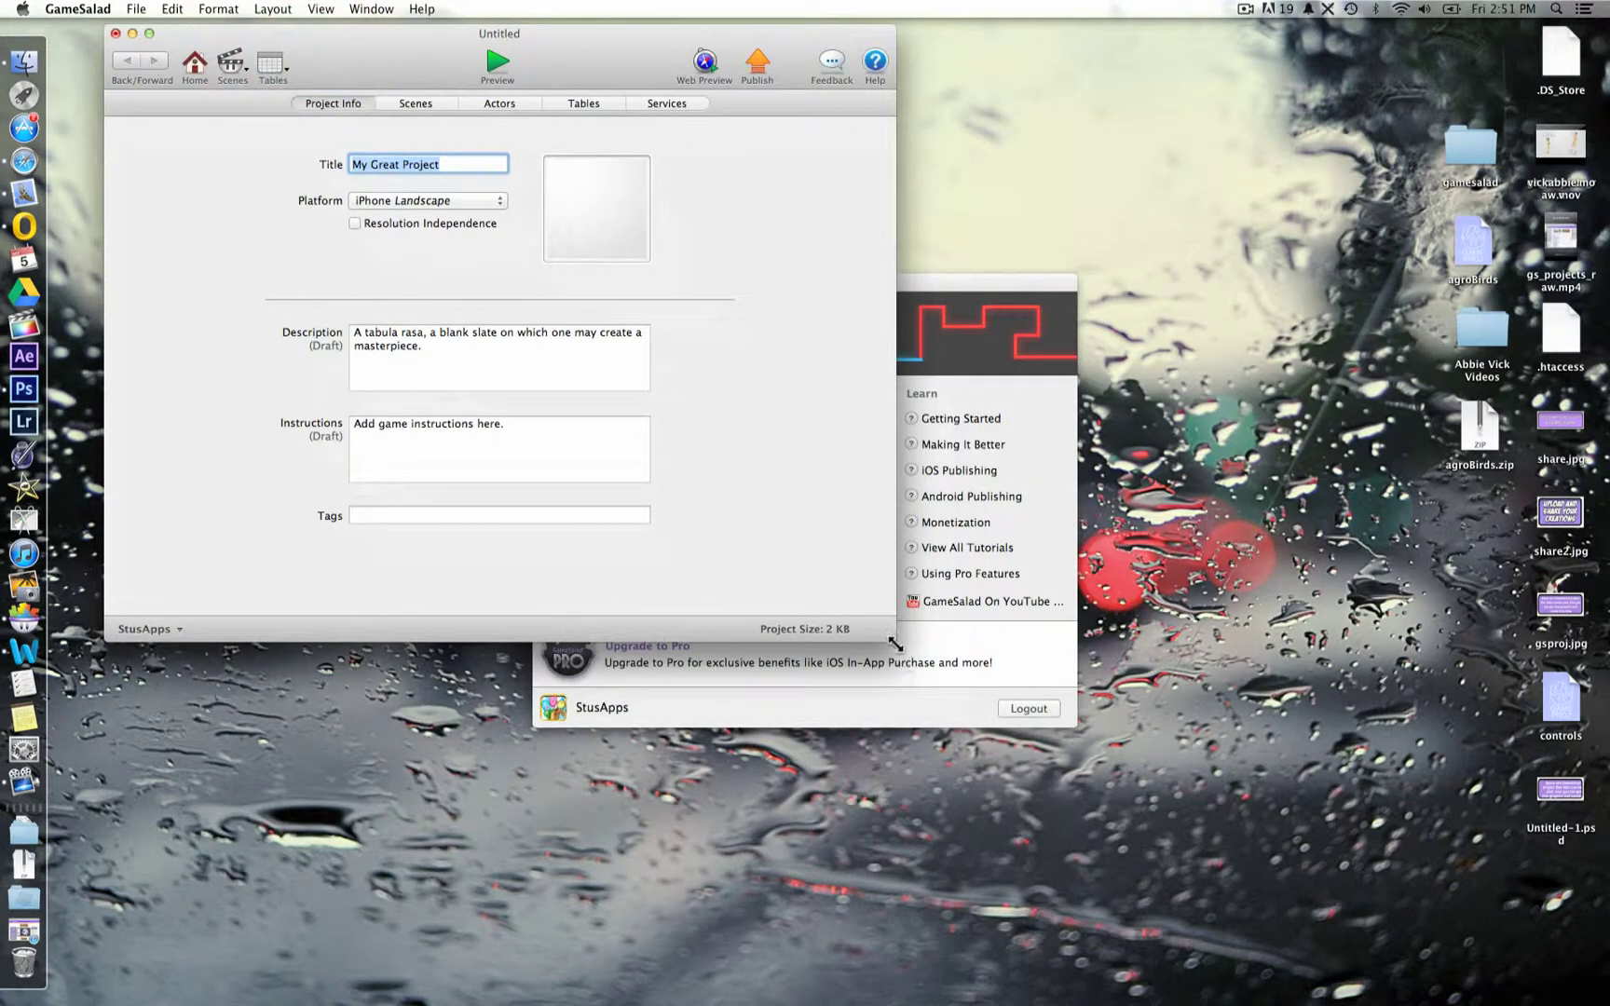
pyautogui.moveTo(900, 652); pyautogui.dragTo(1447, 958)
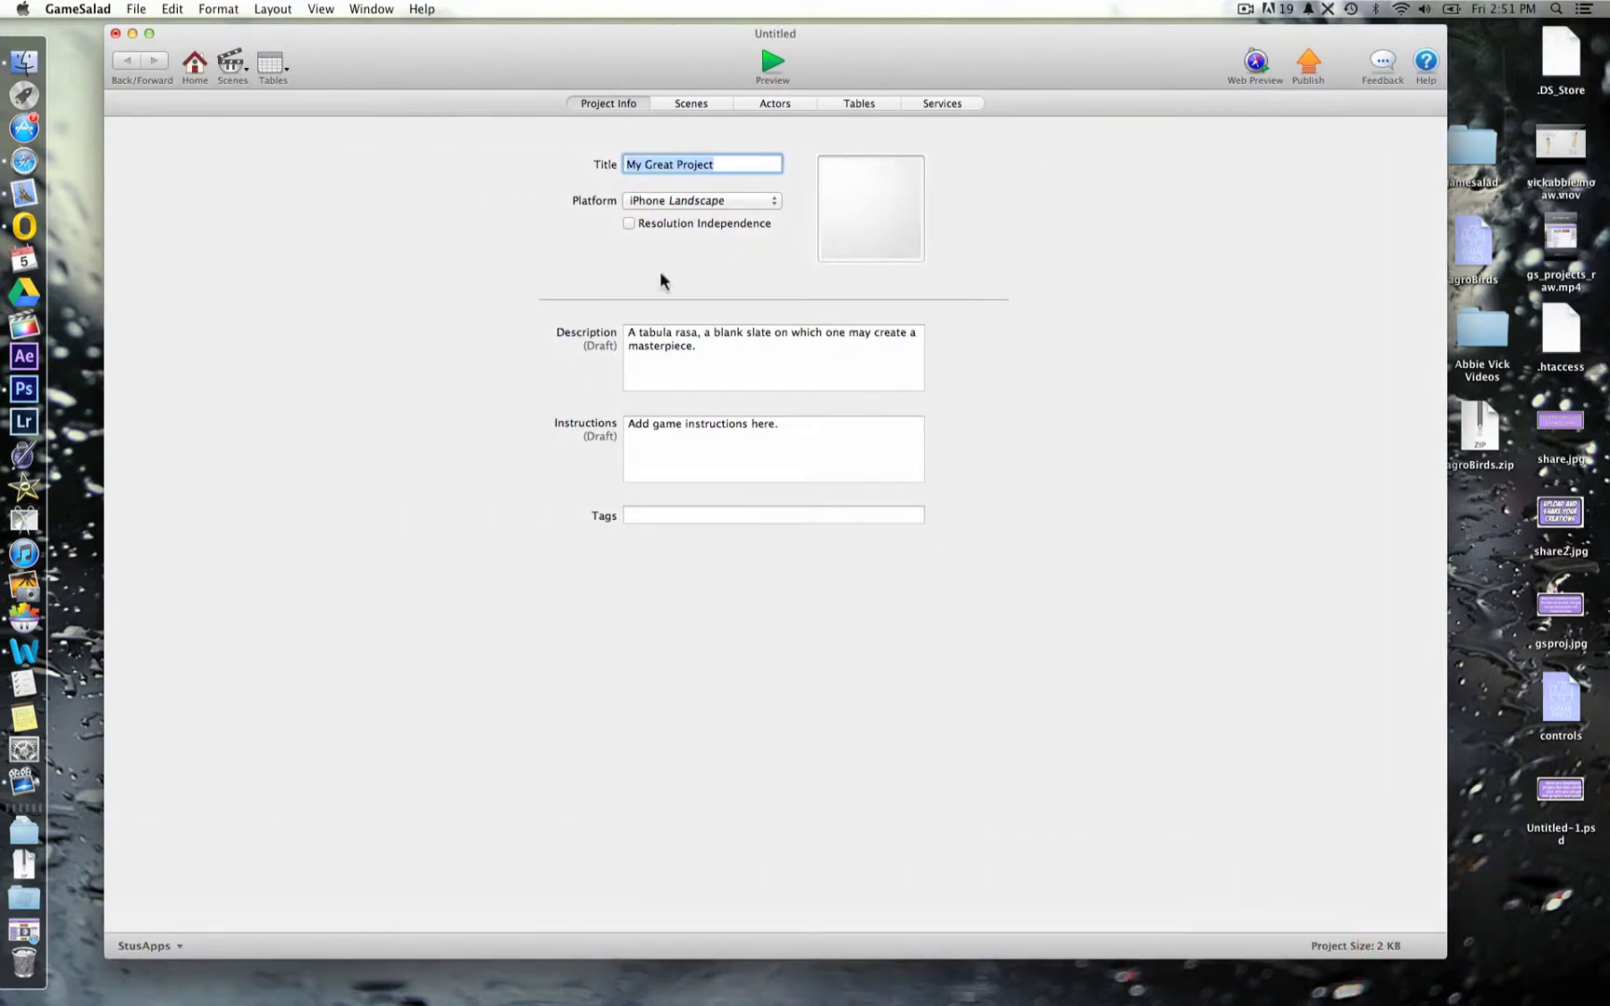
# - Set the project platform to iPad Landscape and accept the resolution change
pyautogui.click(667, 201)
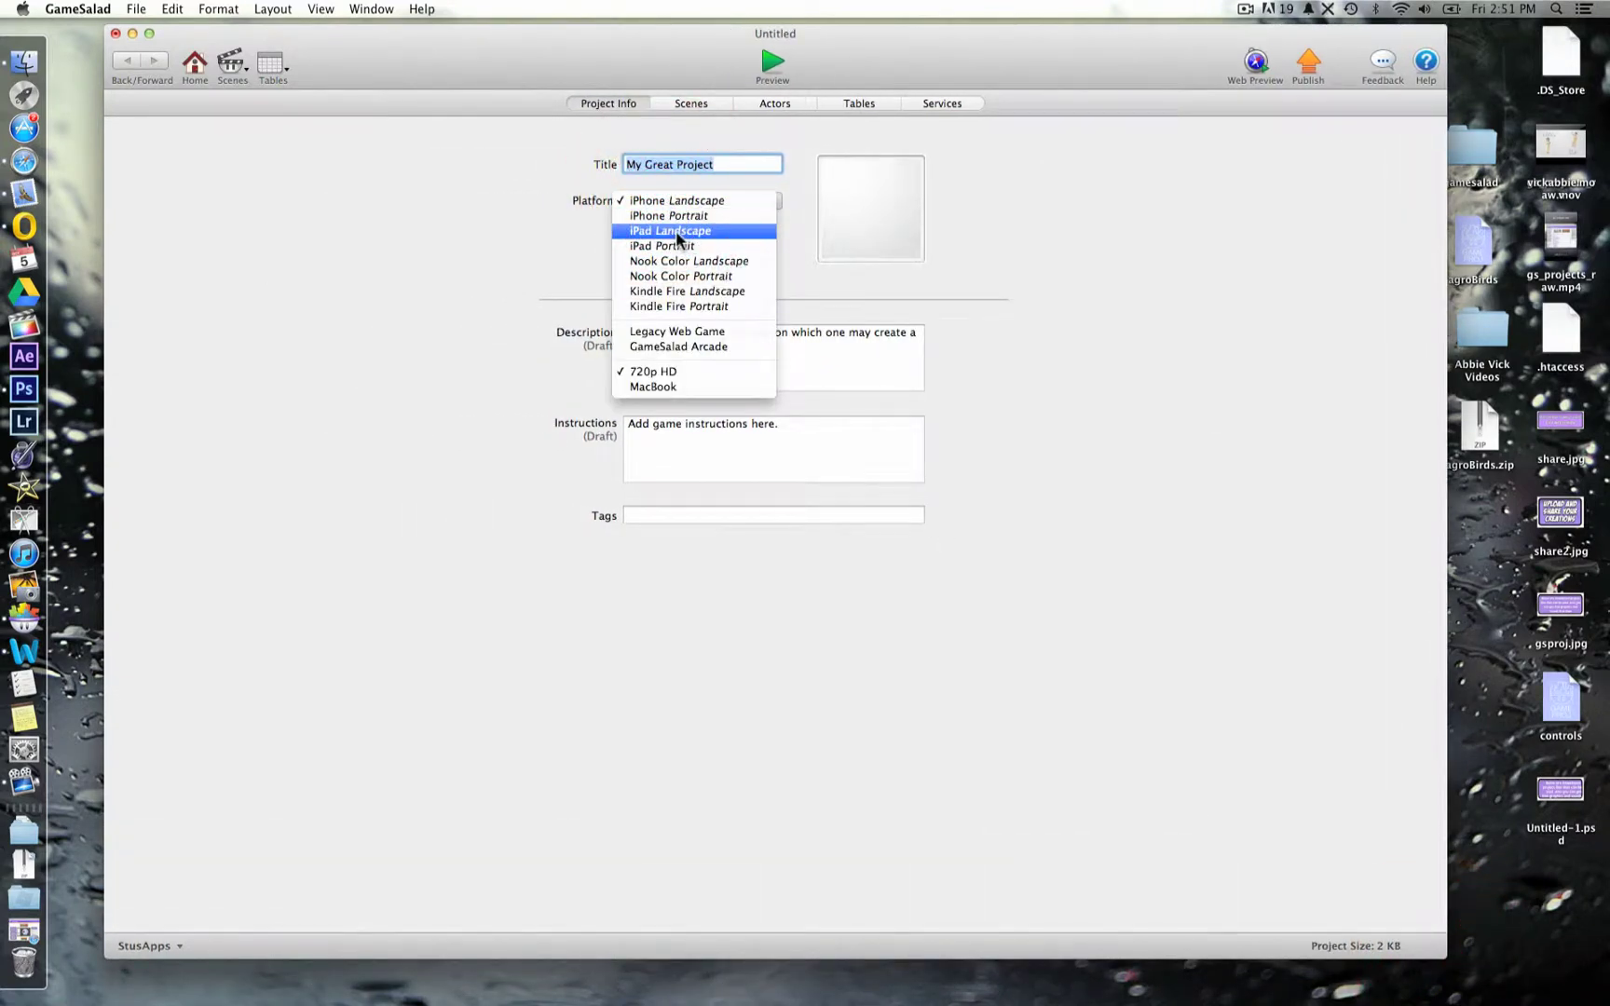
pyautogui.click(679, 231)
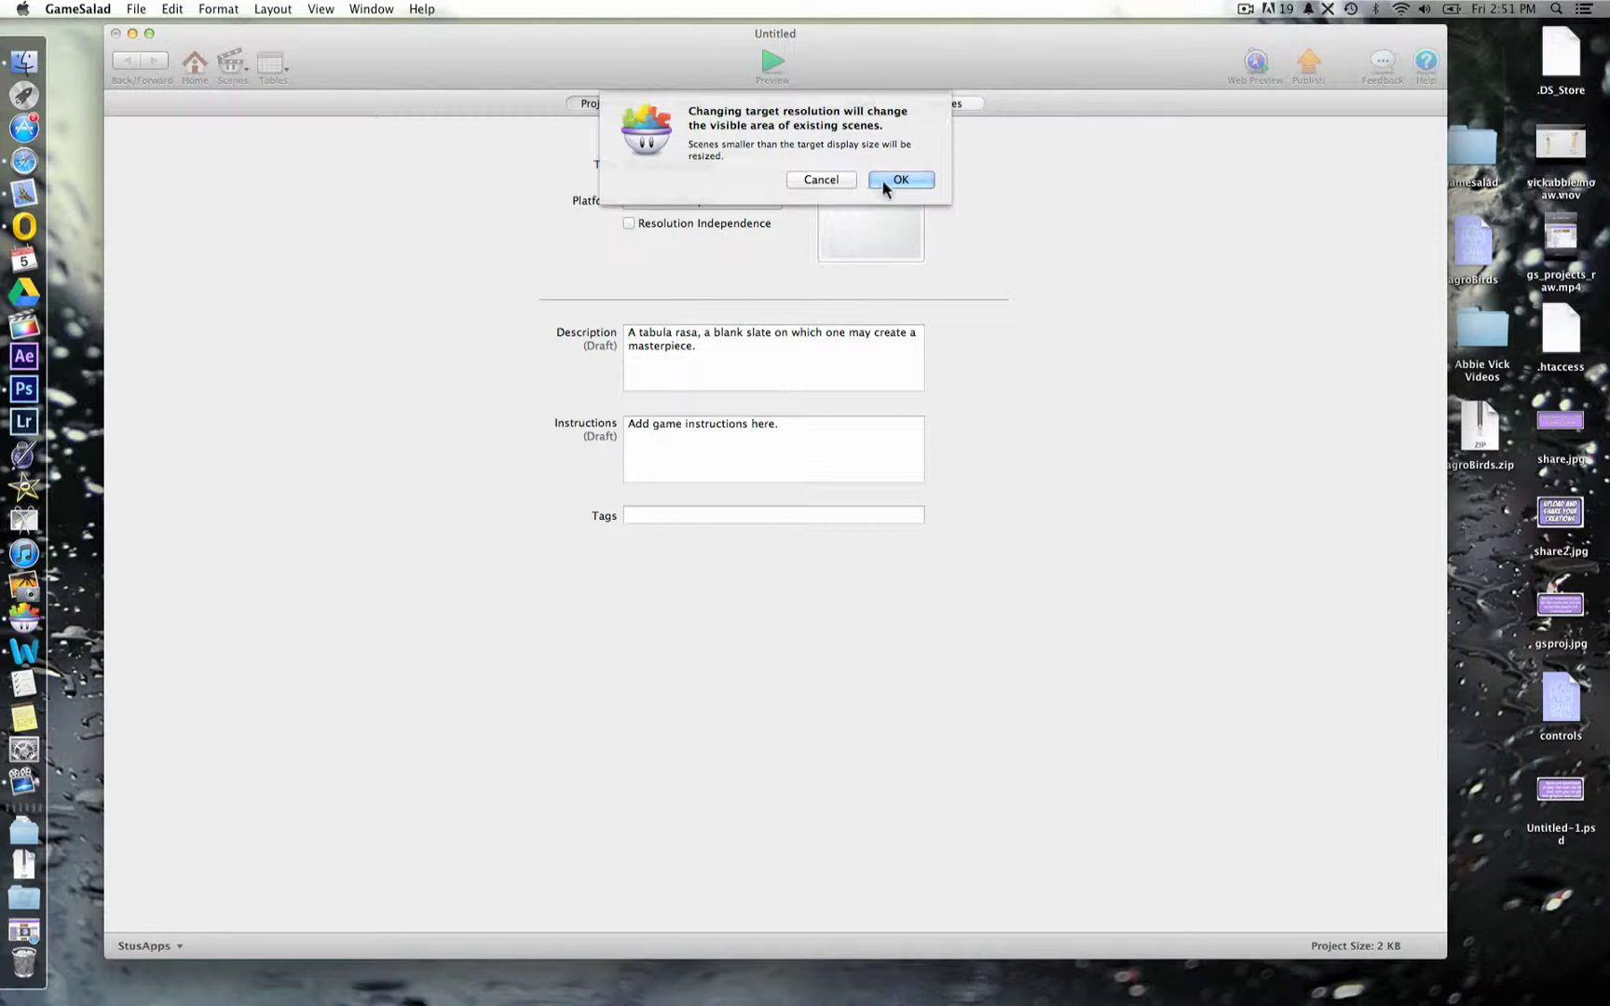
pyautogui.click(881, 179)
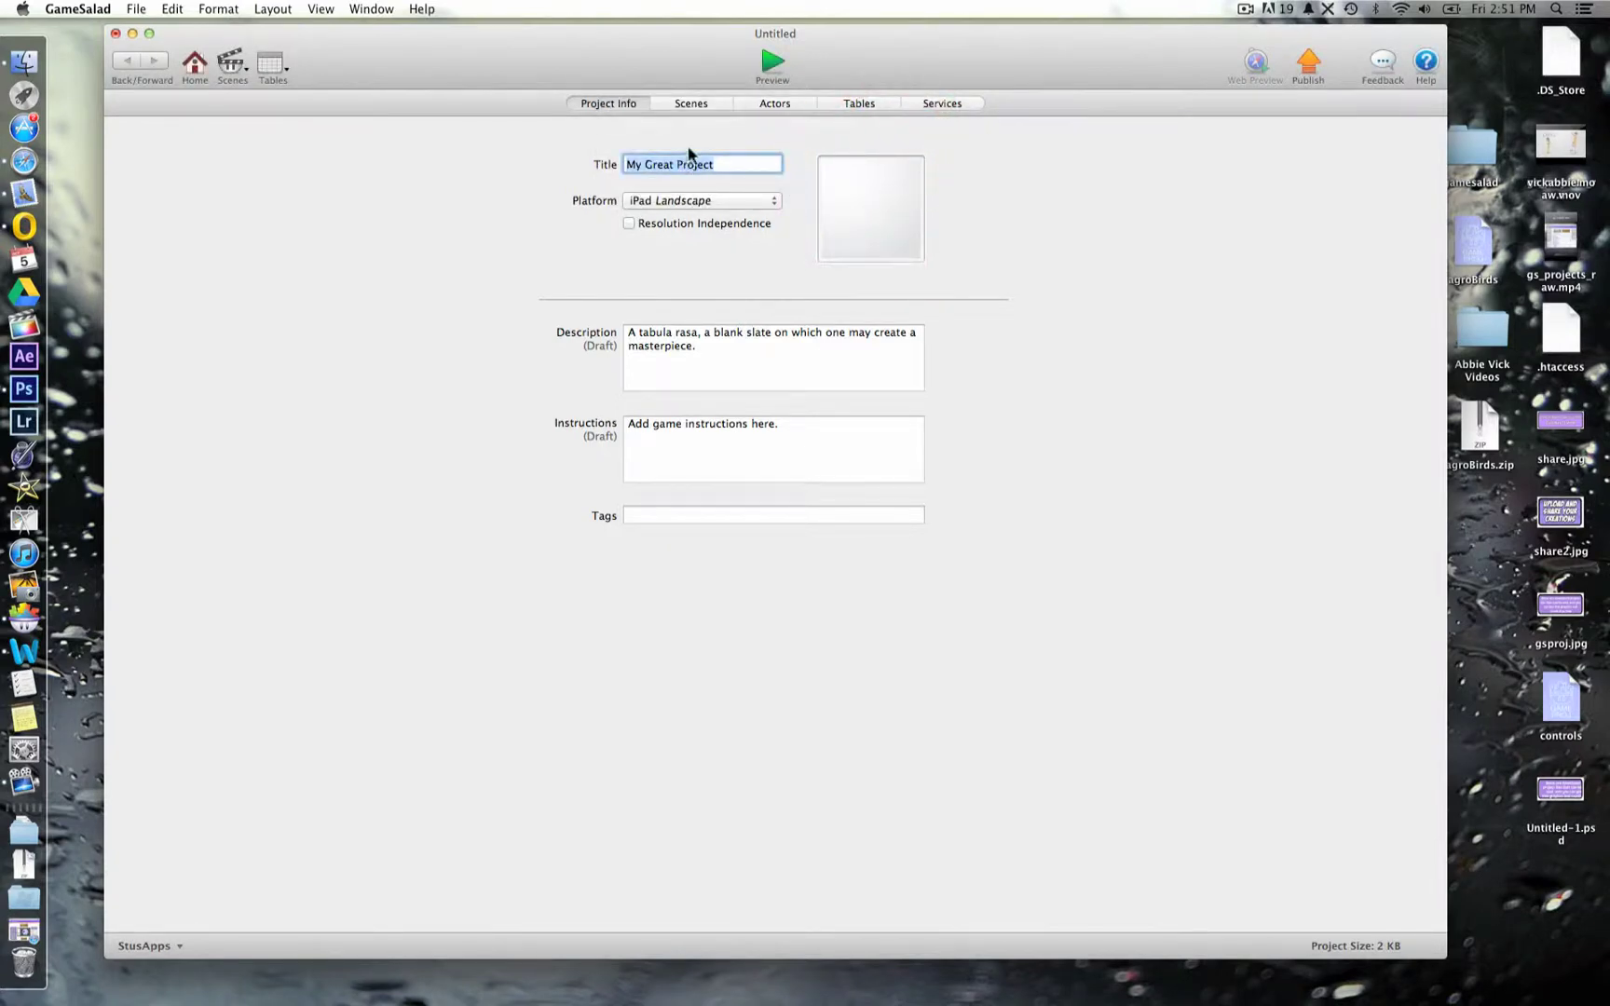
# - Open Initial Scene from the scene list and add four new actors
pyautogui.click(699, 105)
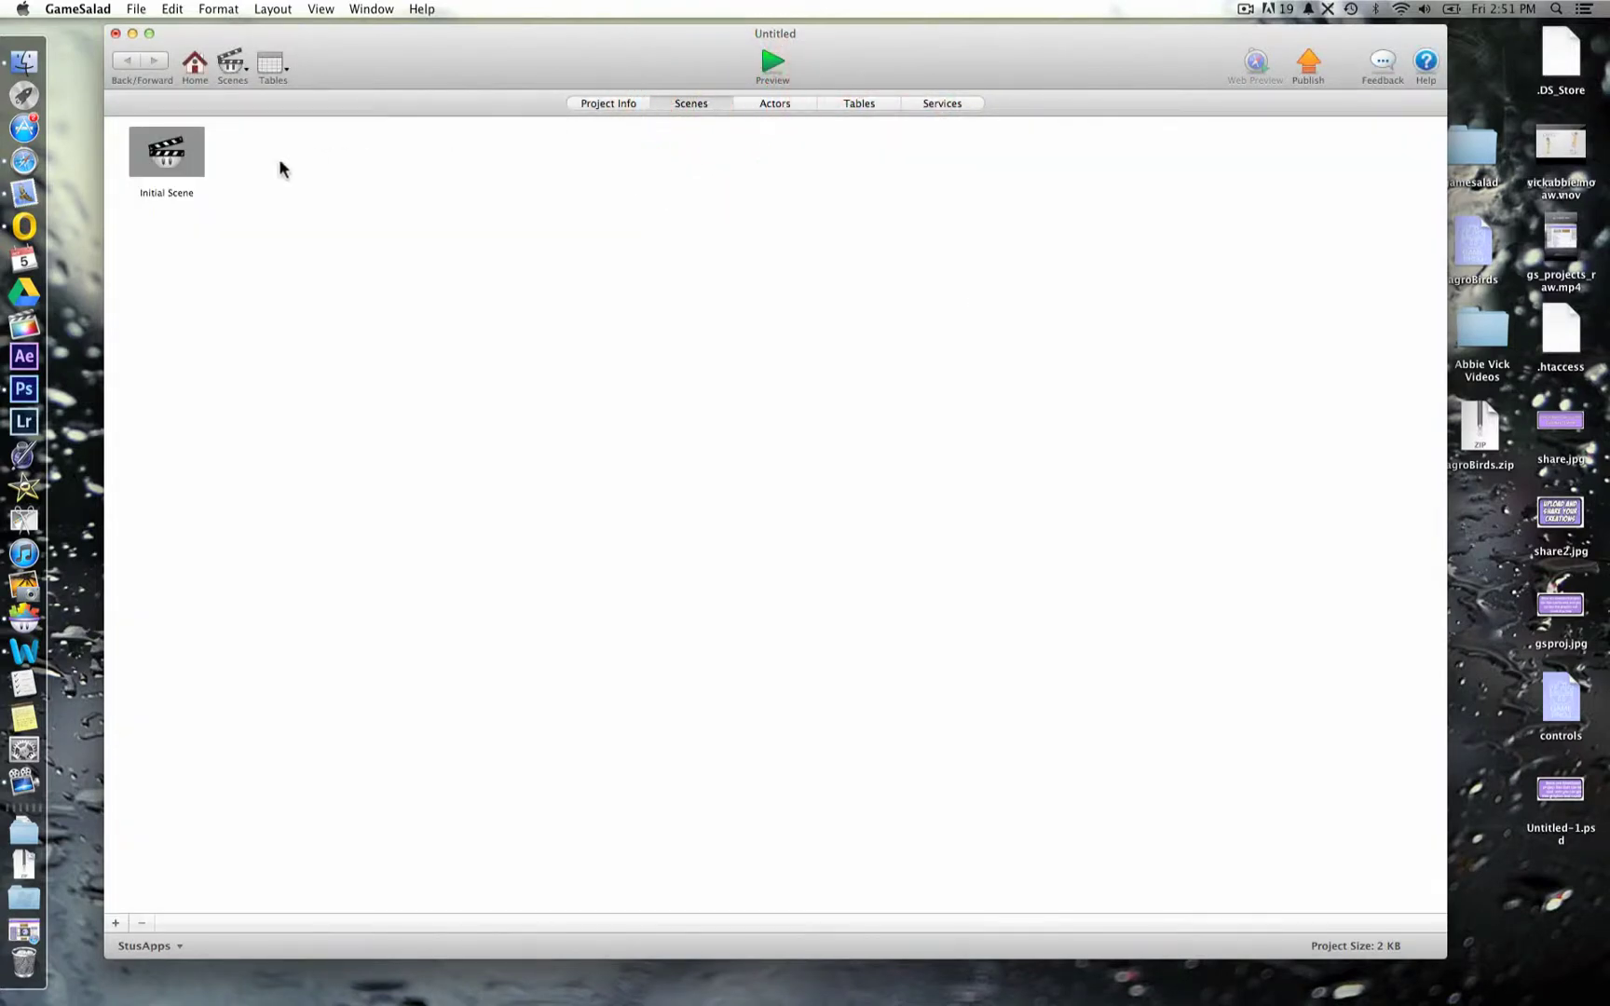
pyautogui.doubleClick(168, 165)
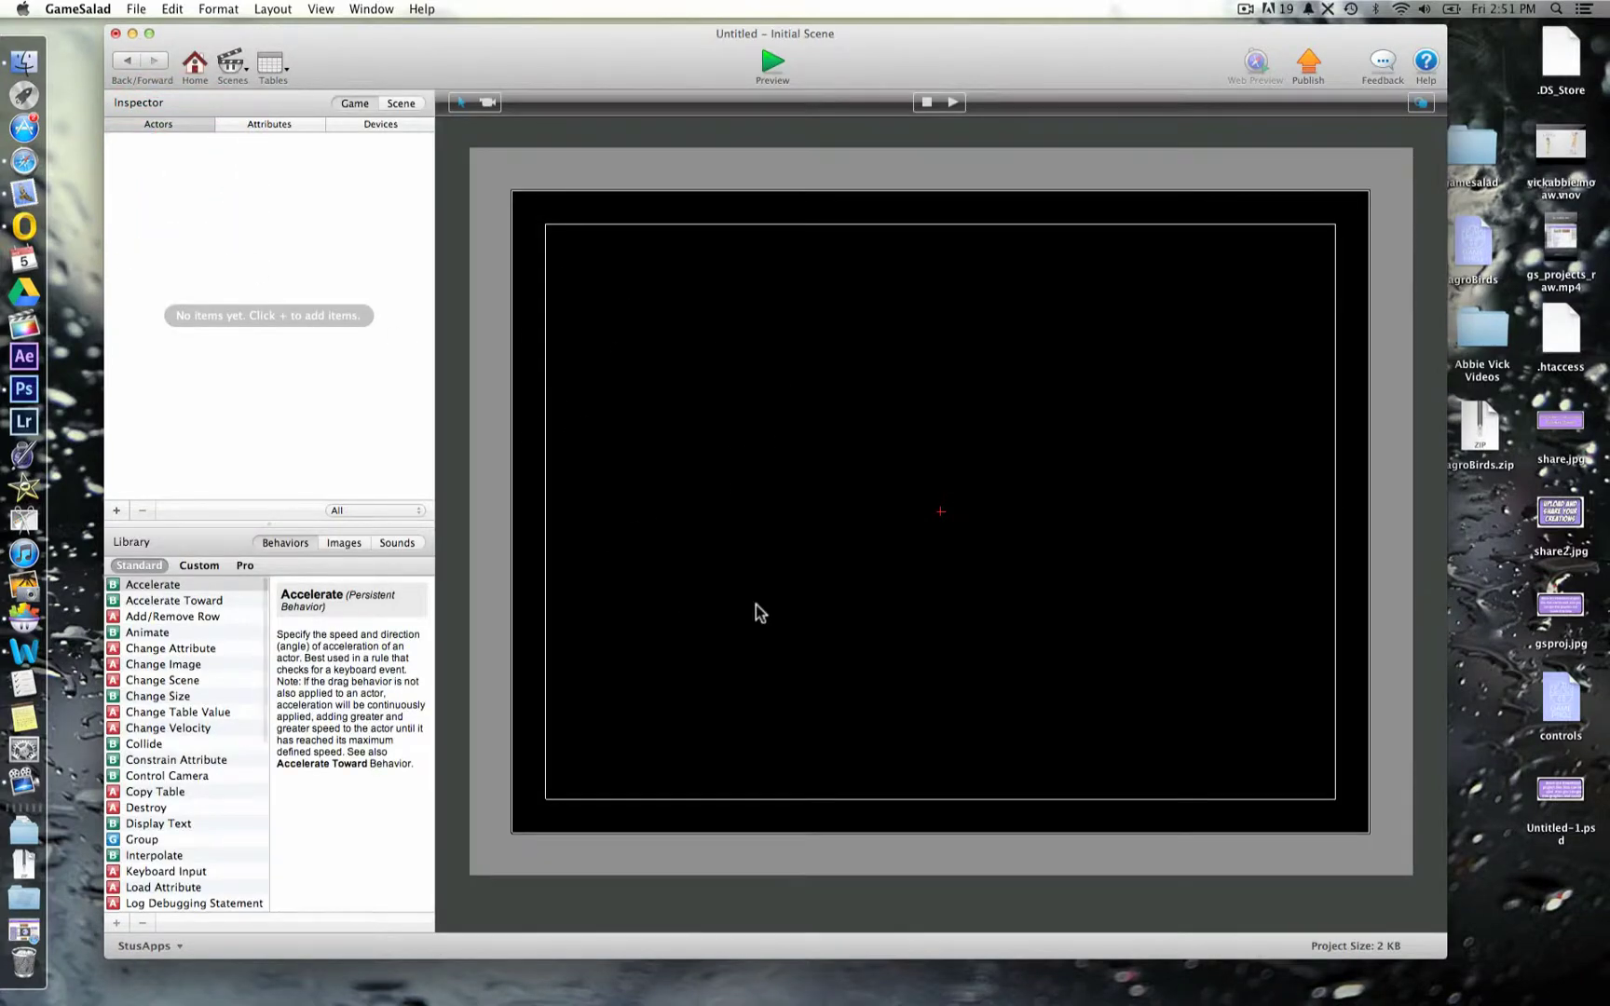
pyautogui.click(117, 512)
pyautogui.click(116, 511)
pyautogui.click(116, 511)
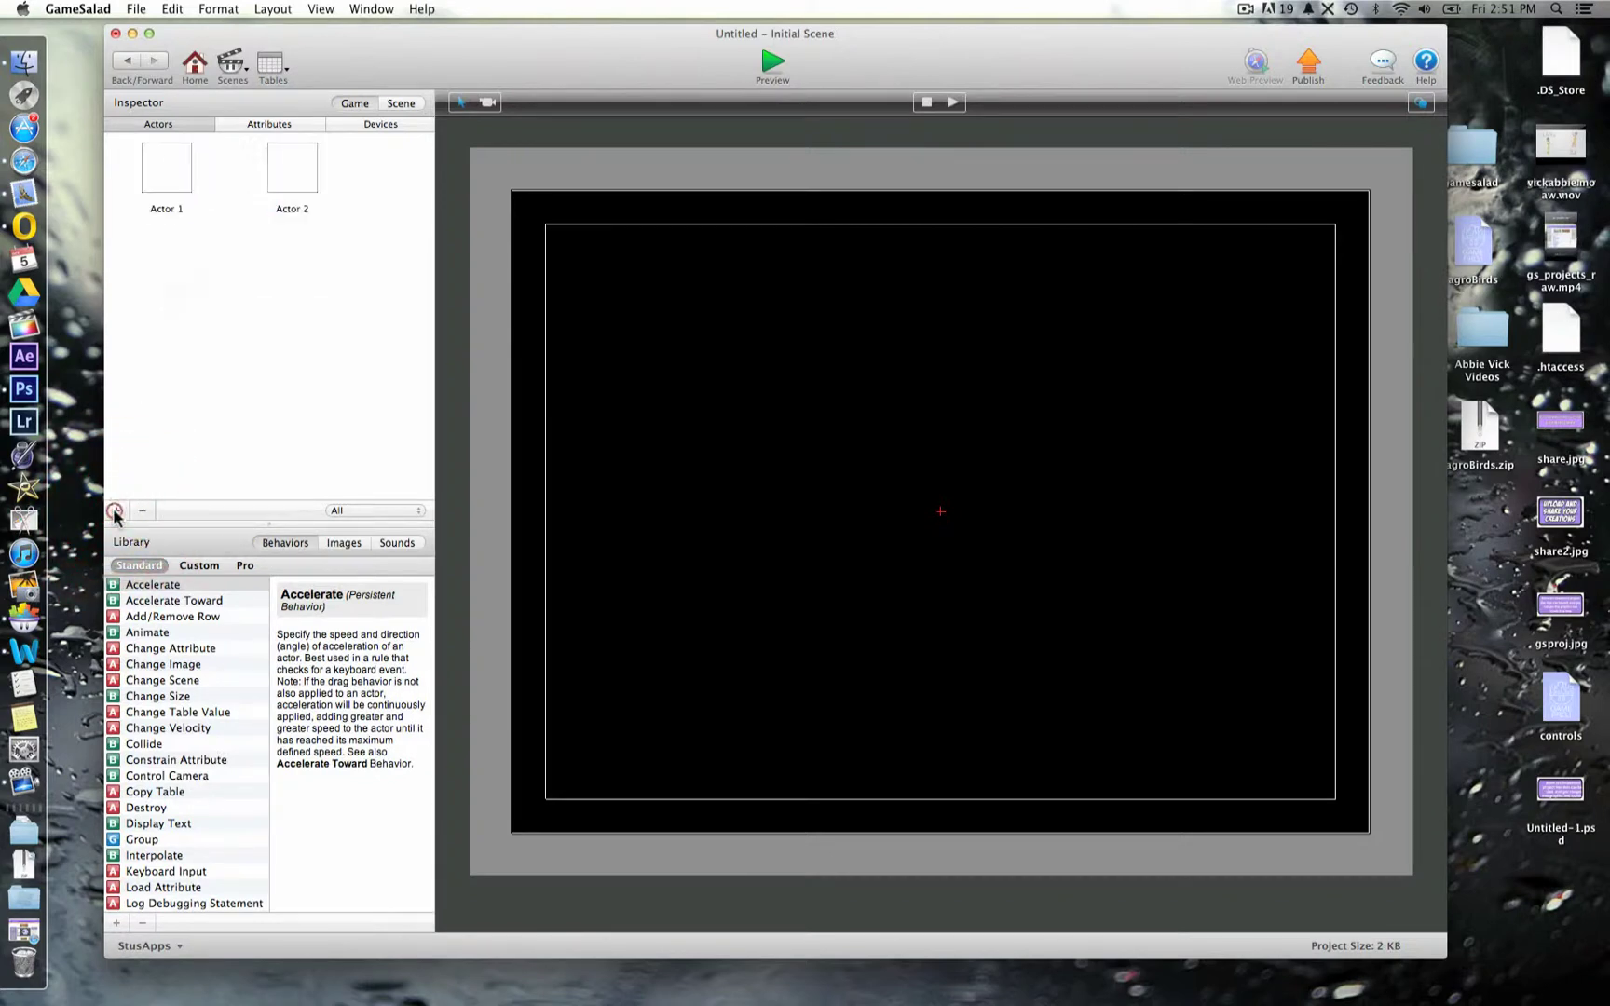
pyautogui.click(116, 512)
# - Rename the four actors to up, down, left and right
pyautogui.click(175, 208)
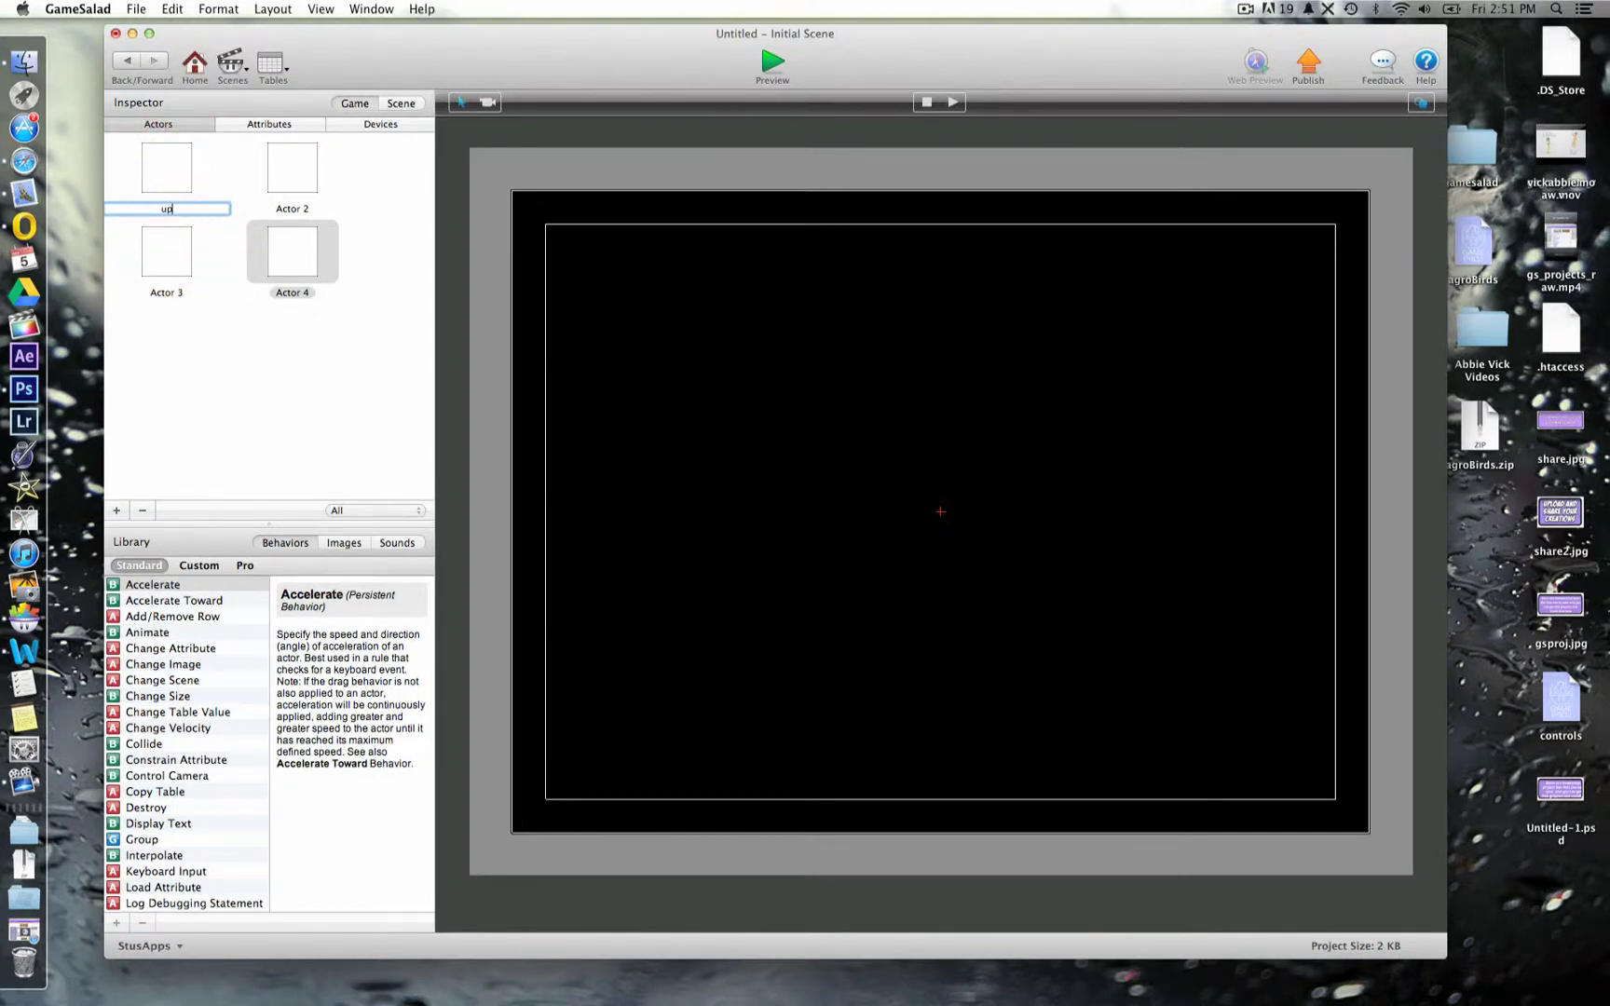
pyautogui.click(290, 207)
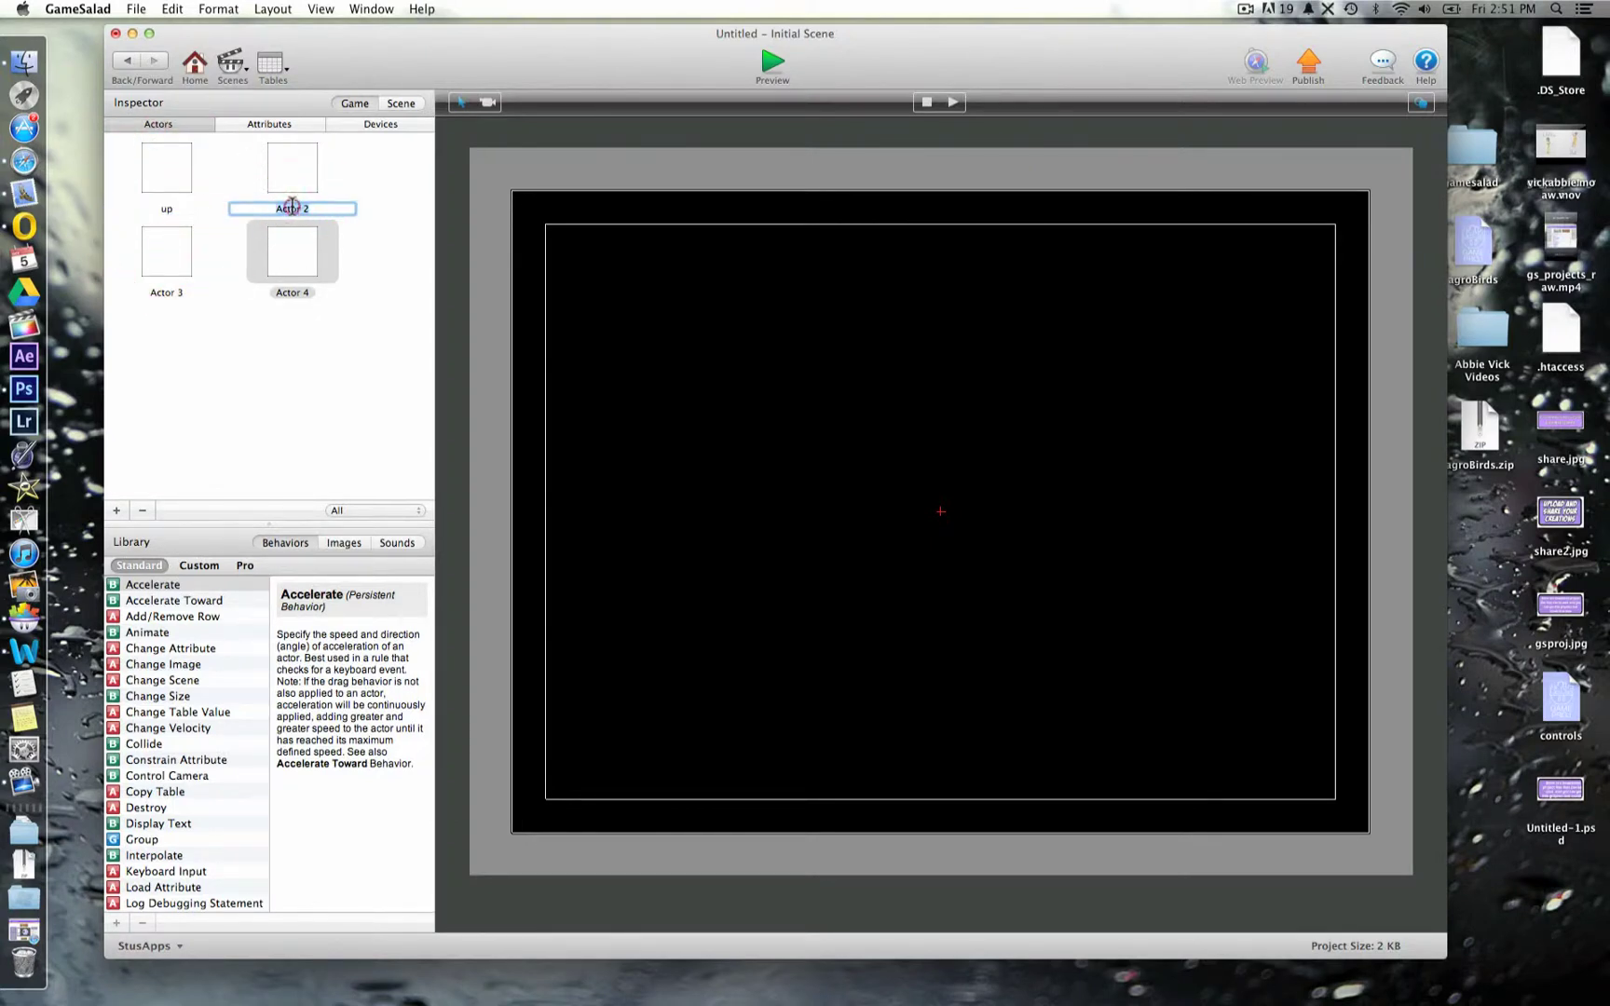
pyautogui.write('down')
pyautogui.doubleClick(168, 289)
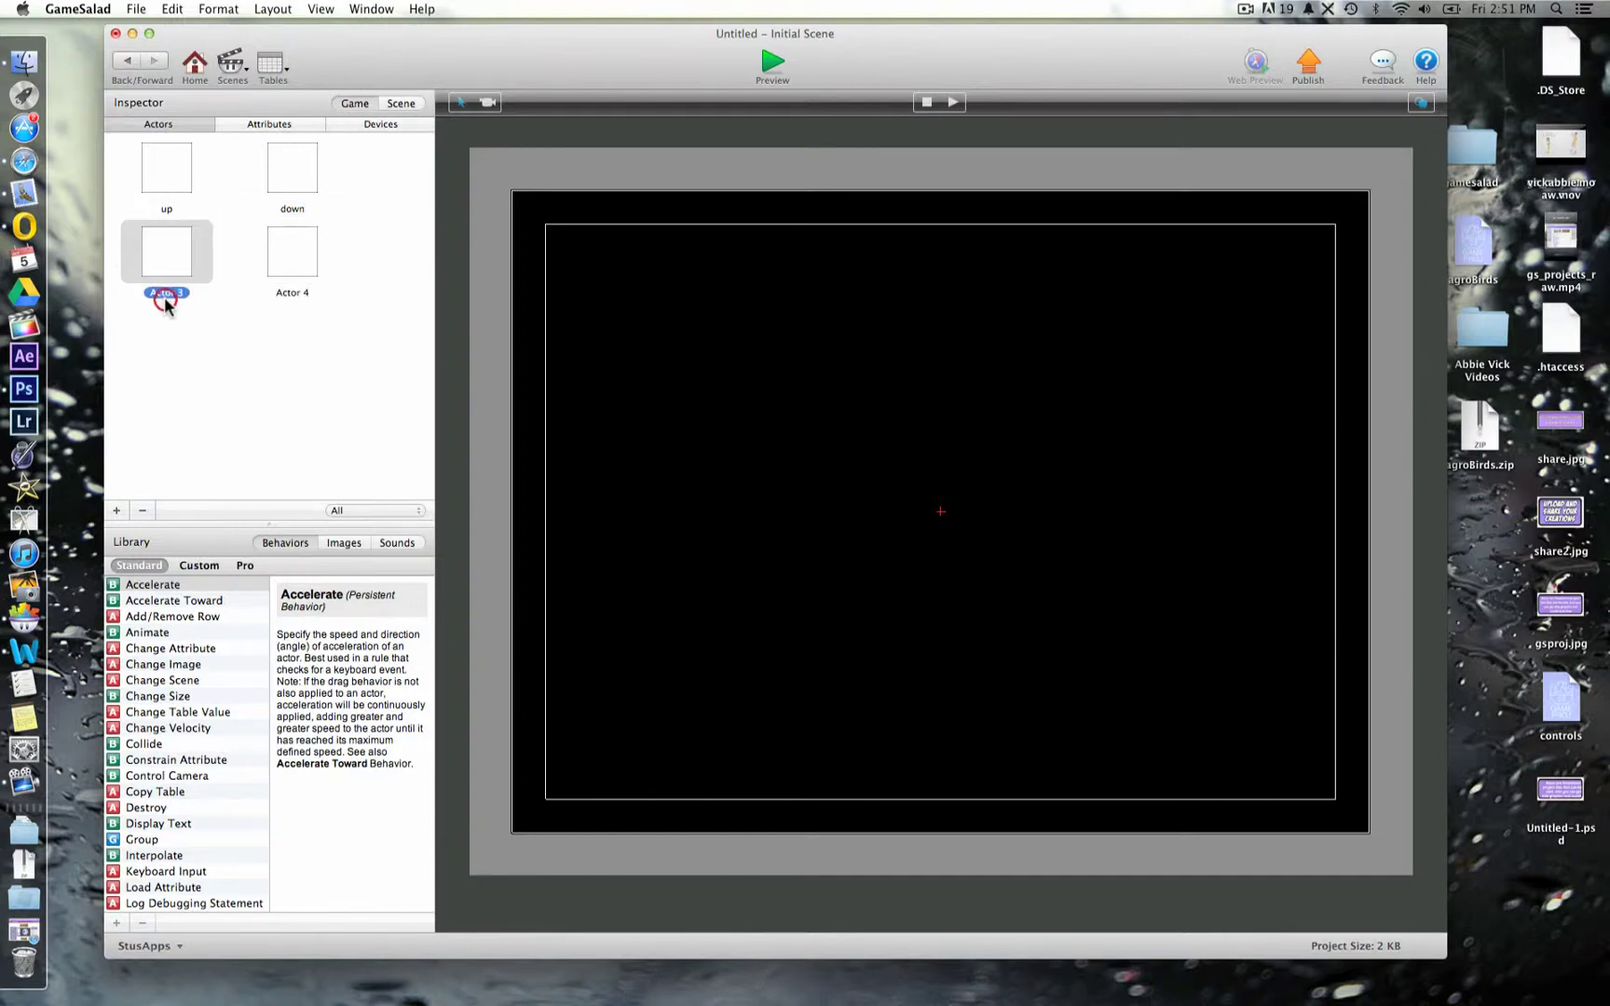
pyautogui.click(125, 65)
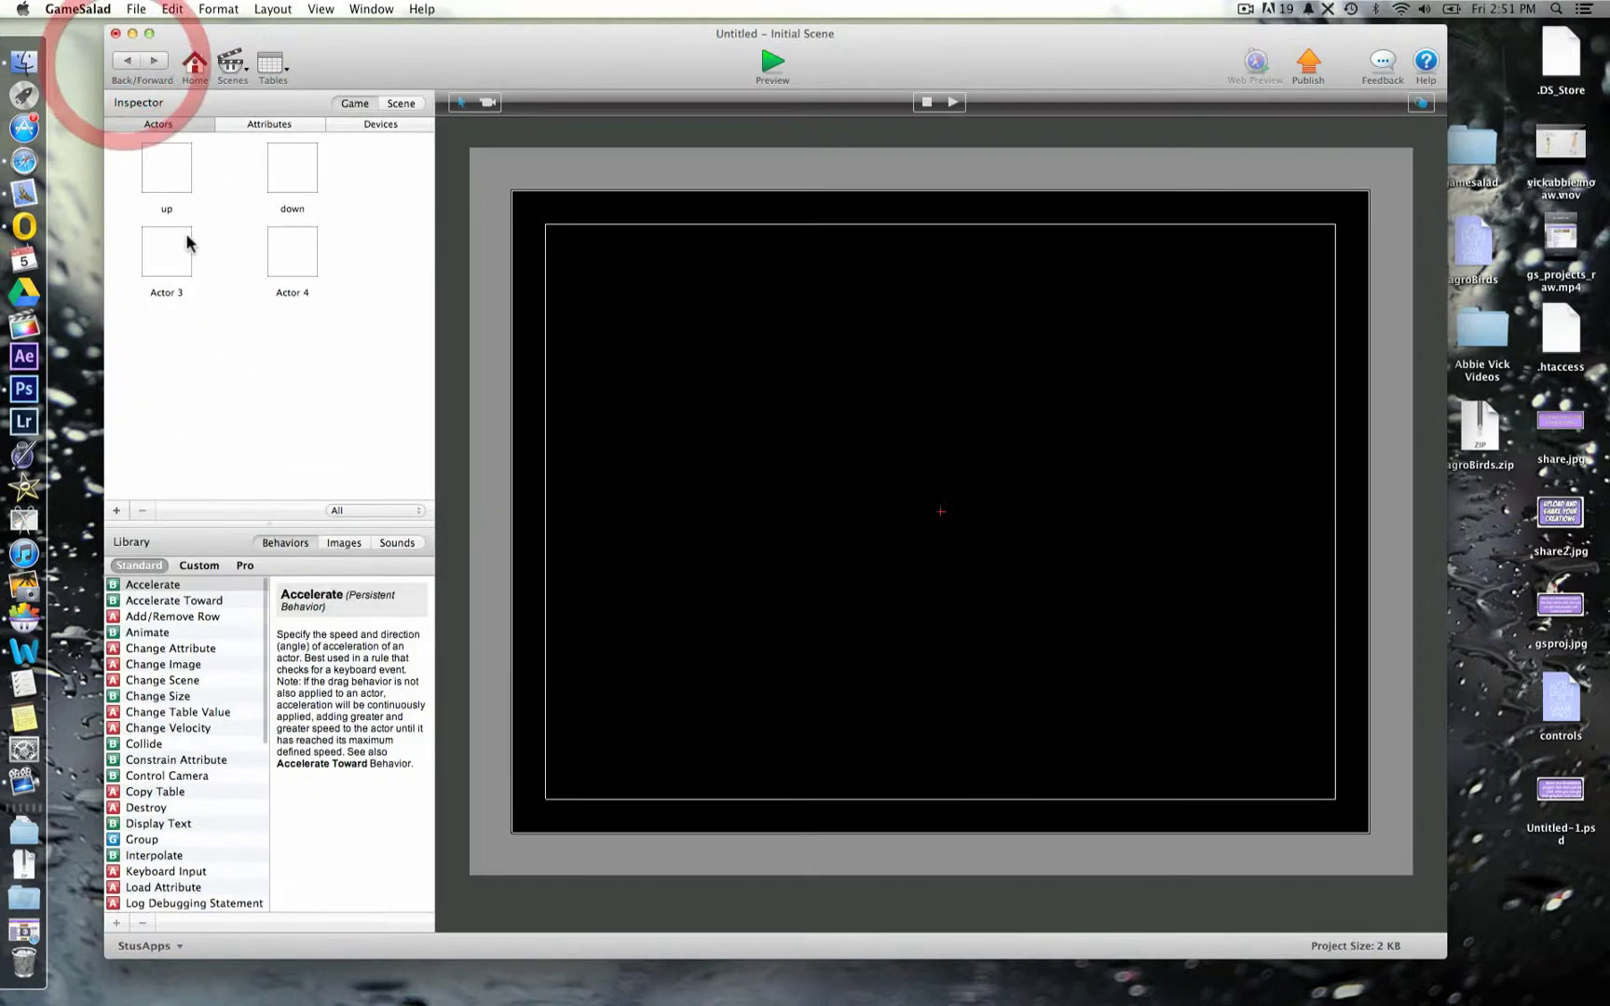
pyautogui.click(163, 292)
pyautogui.write('lef')
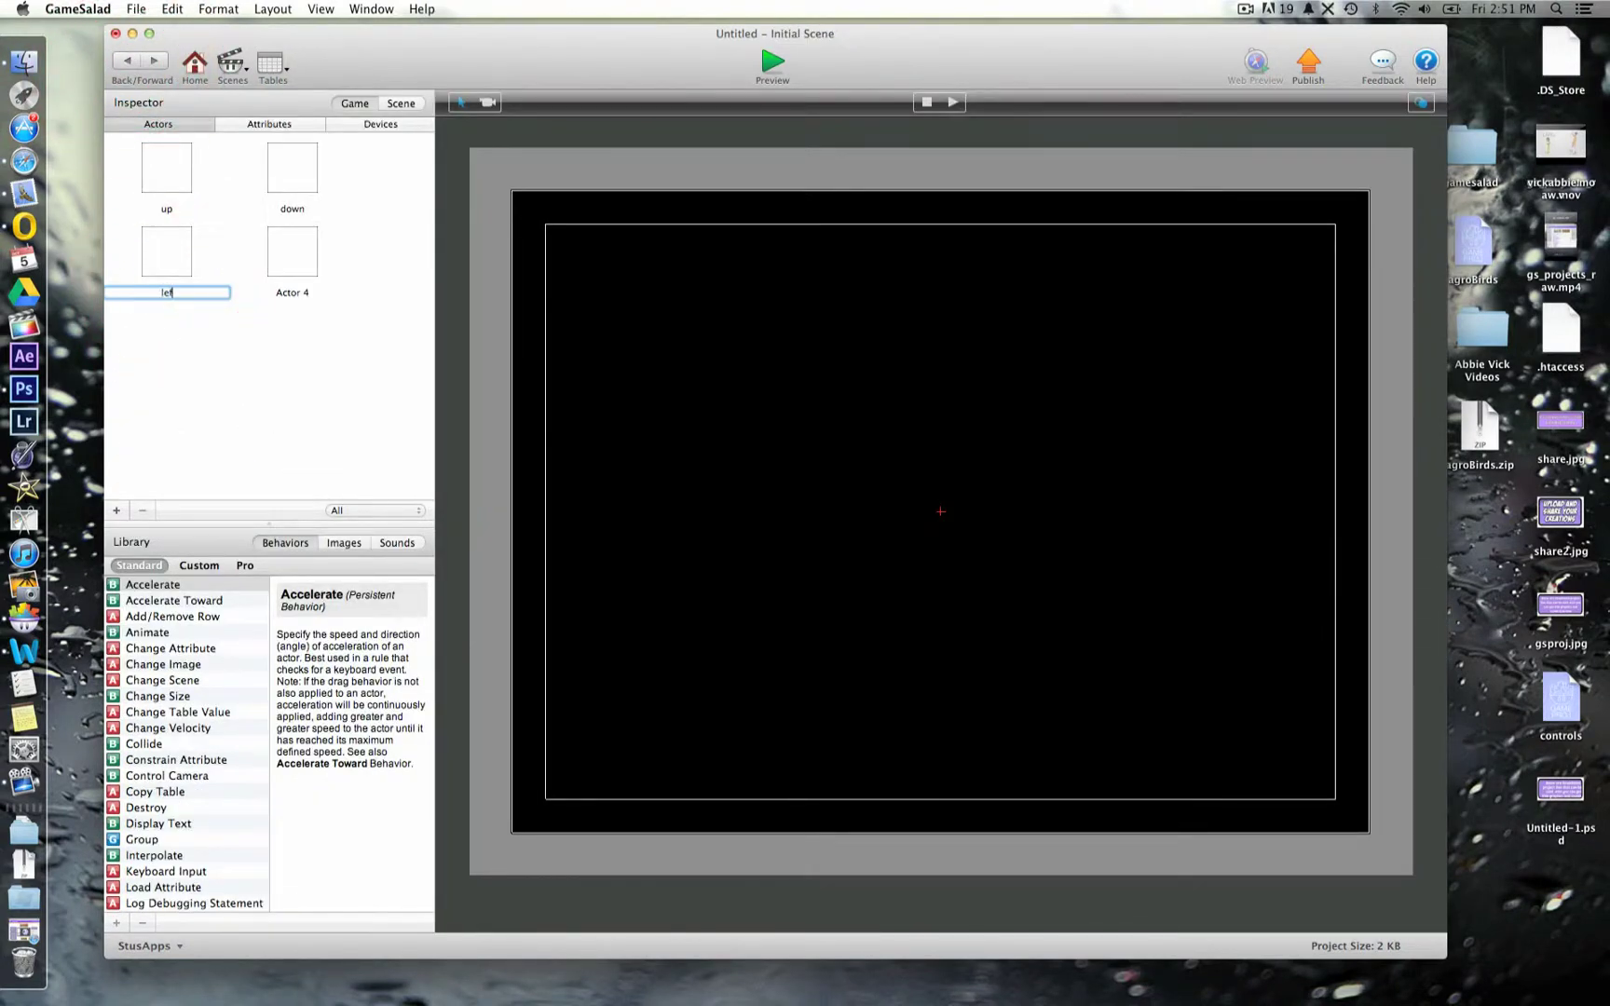
pyautogui.write('t')
pyautogui.click(289, 292)
pyautogui.write('r')
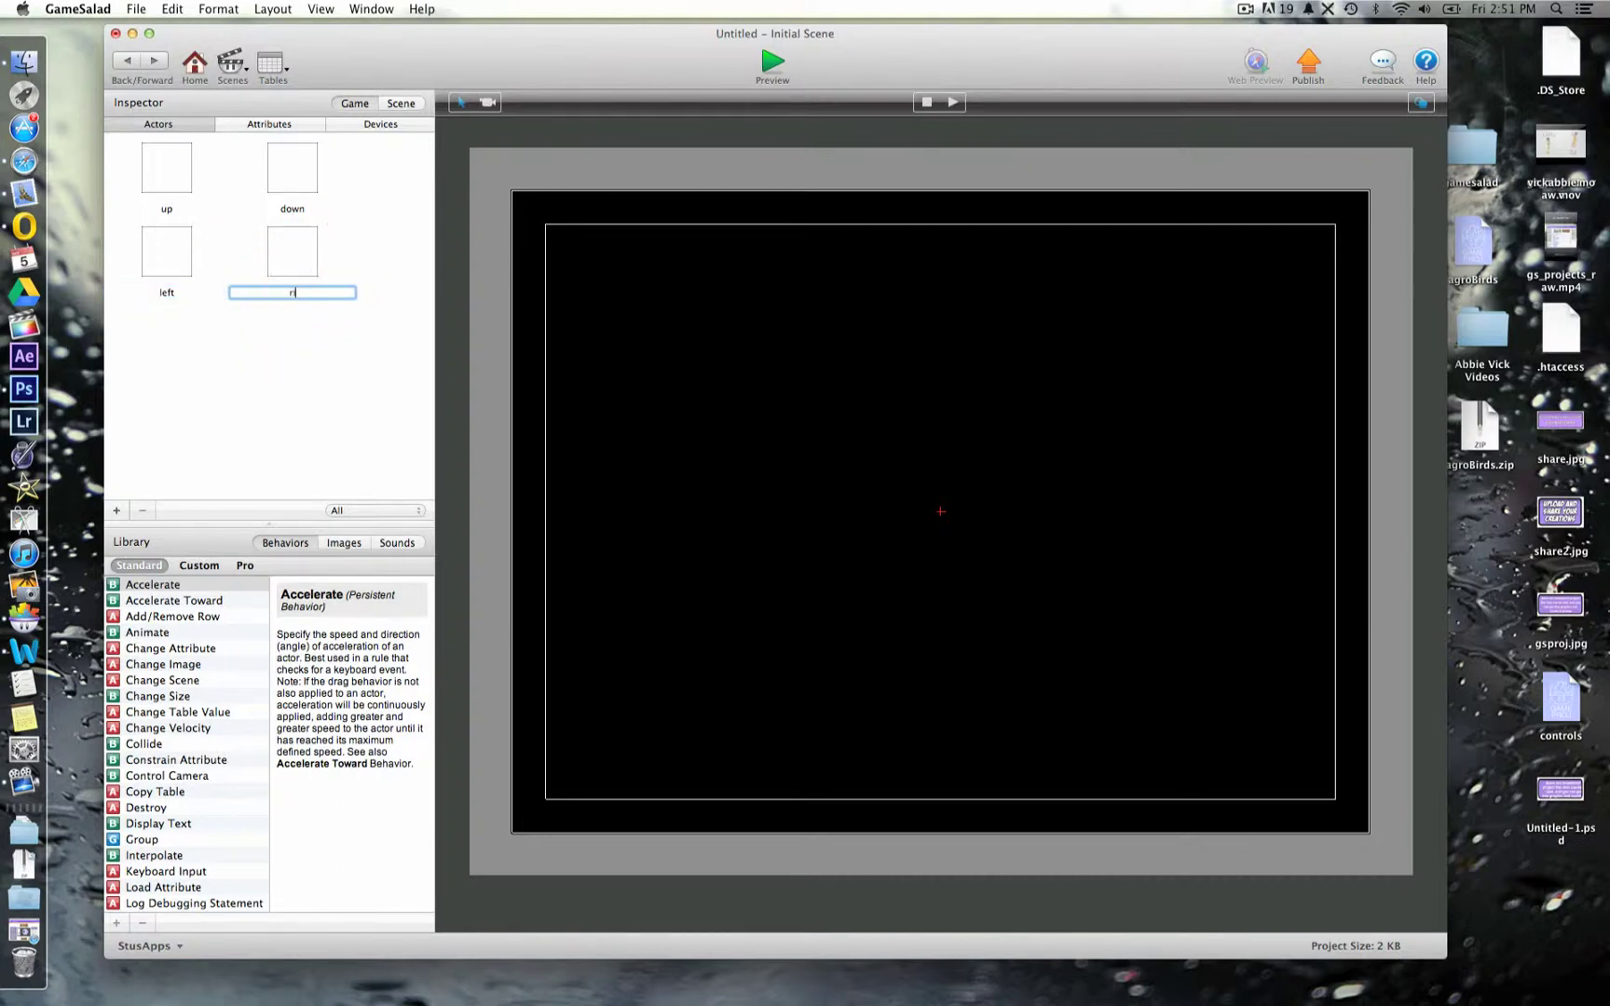
pyautogui.click(285, 410)
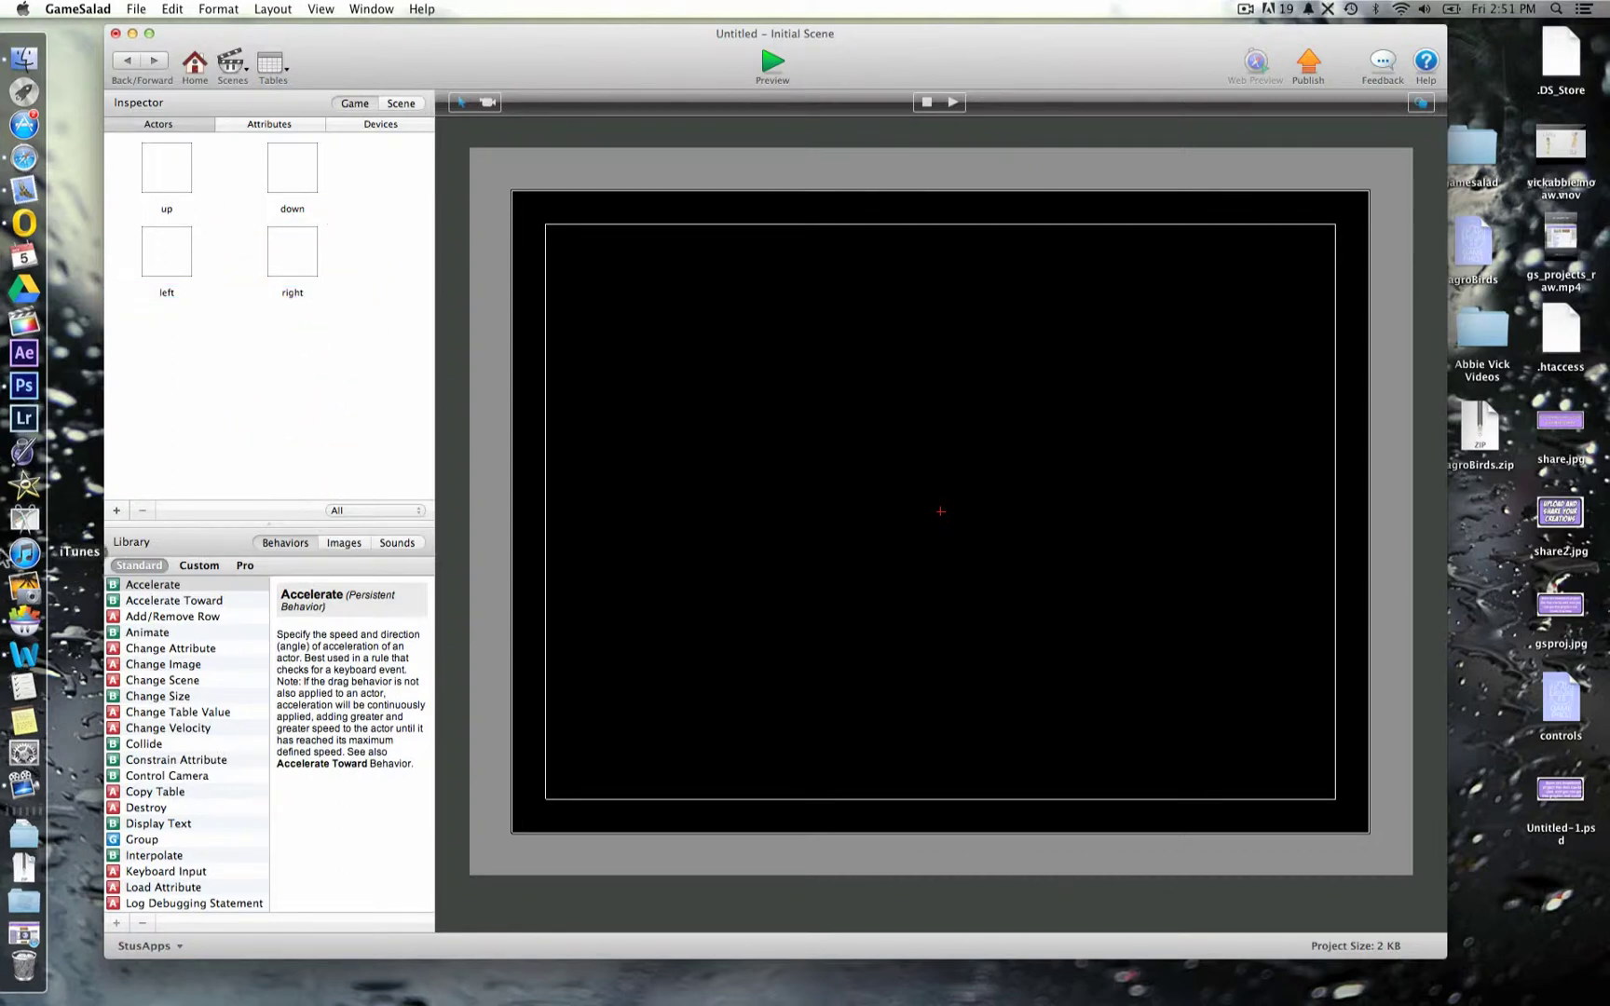
# - Add a fifth actor and name it character
pyautogui.click(116, 509)
pyautogui.click(167, 375)
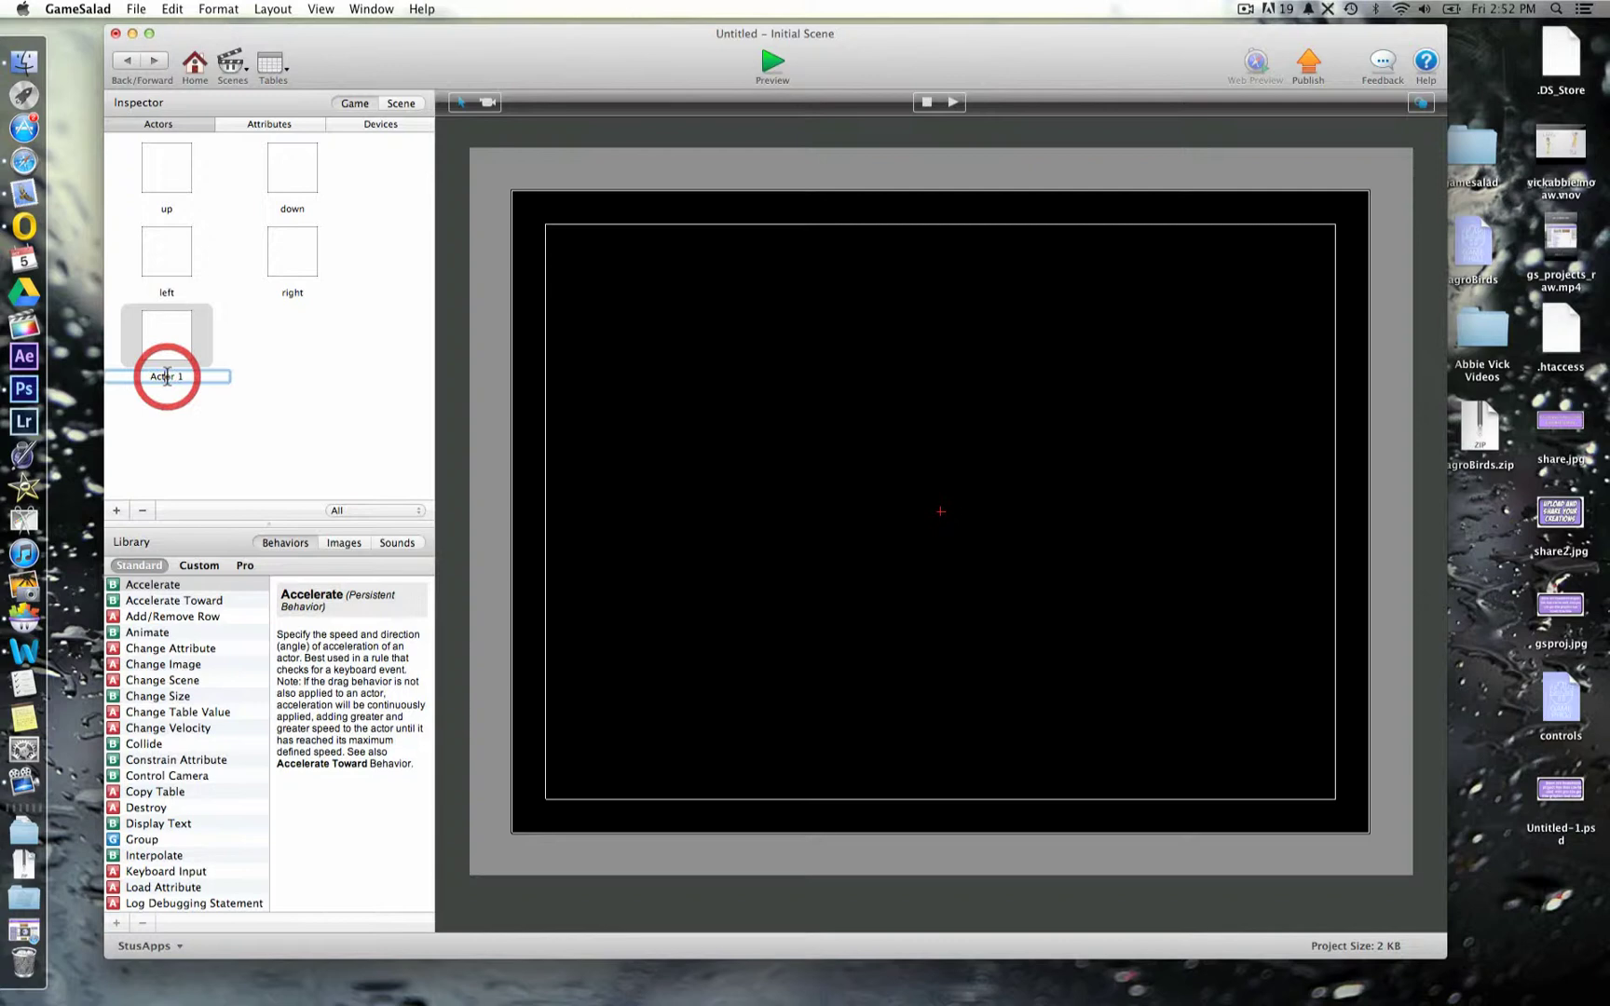
pyautogui.write('charac')
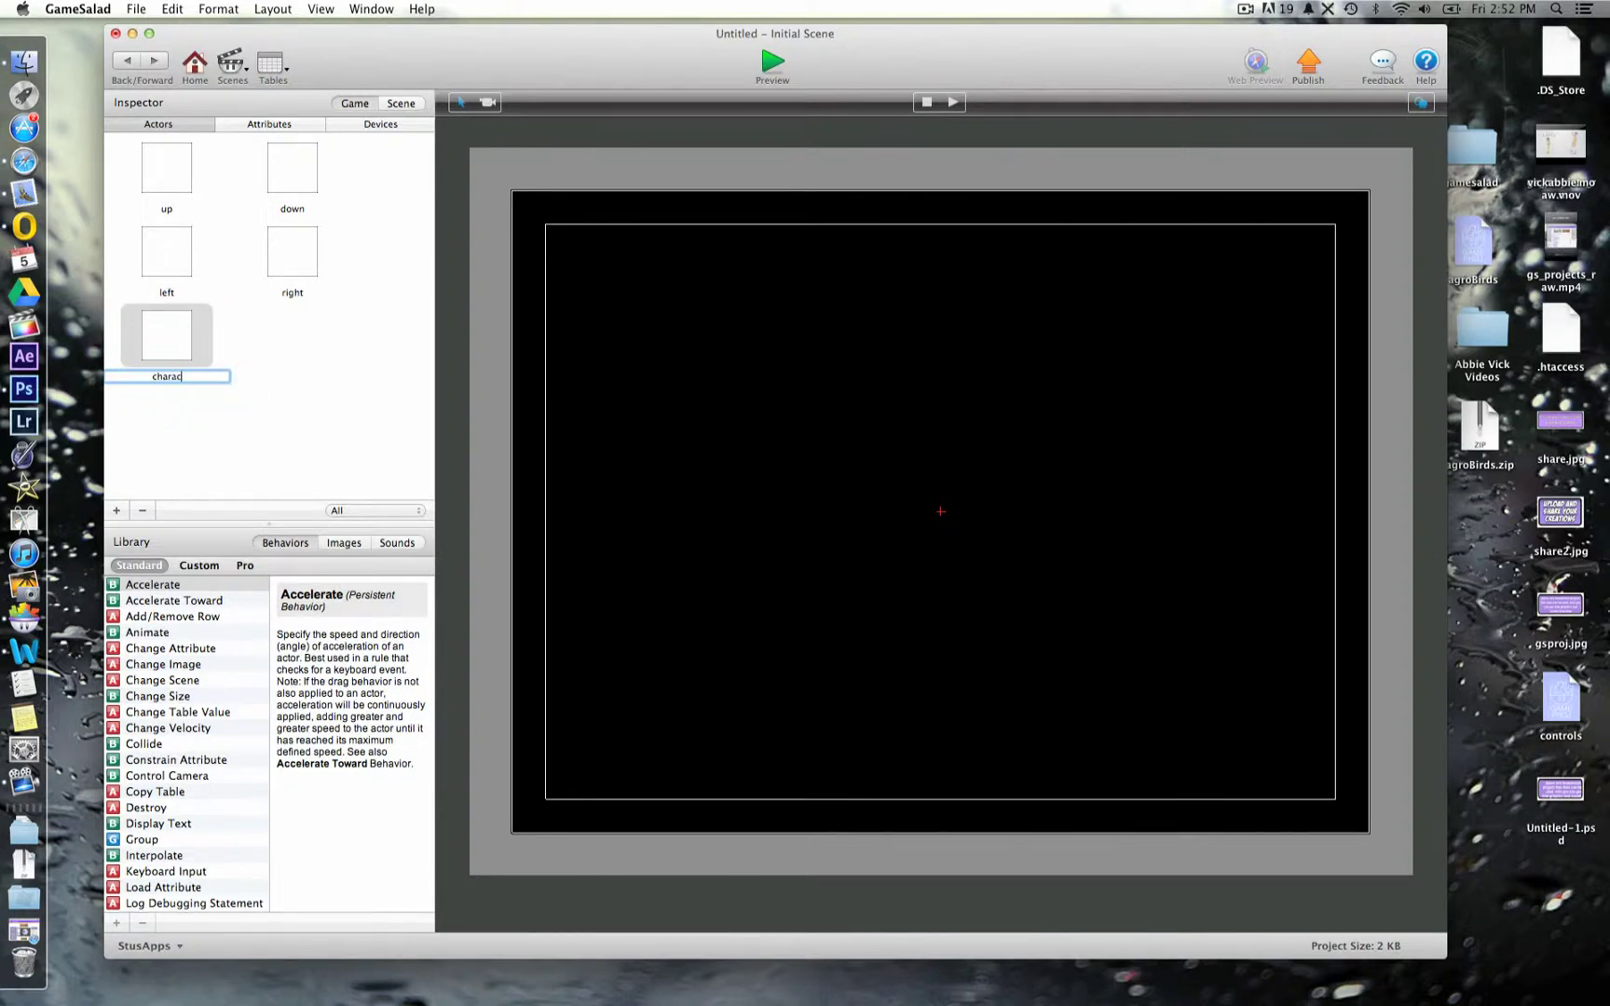
pyautogui.write('ter')
pyautogui.click(275, 413)
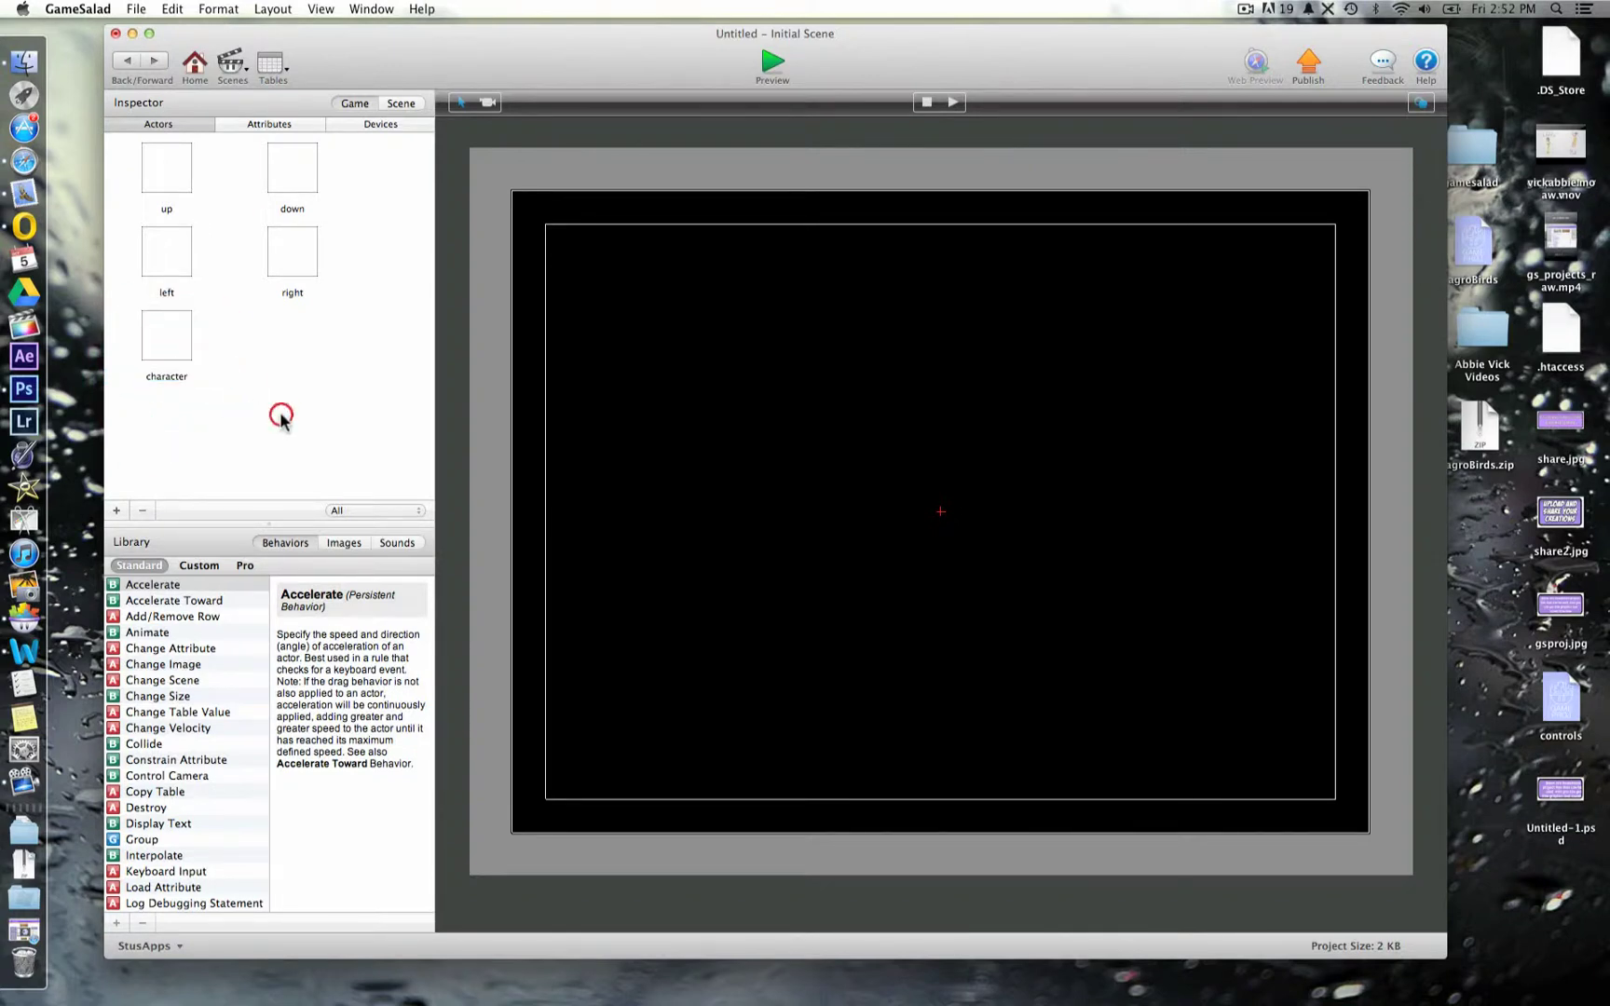
# - Place the up actor at the stage's lower left with the down actor below it
pyautogui.click(166, 166)
pyautogui.click(653, 611)
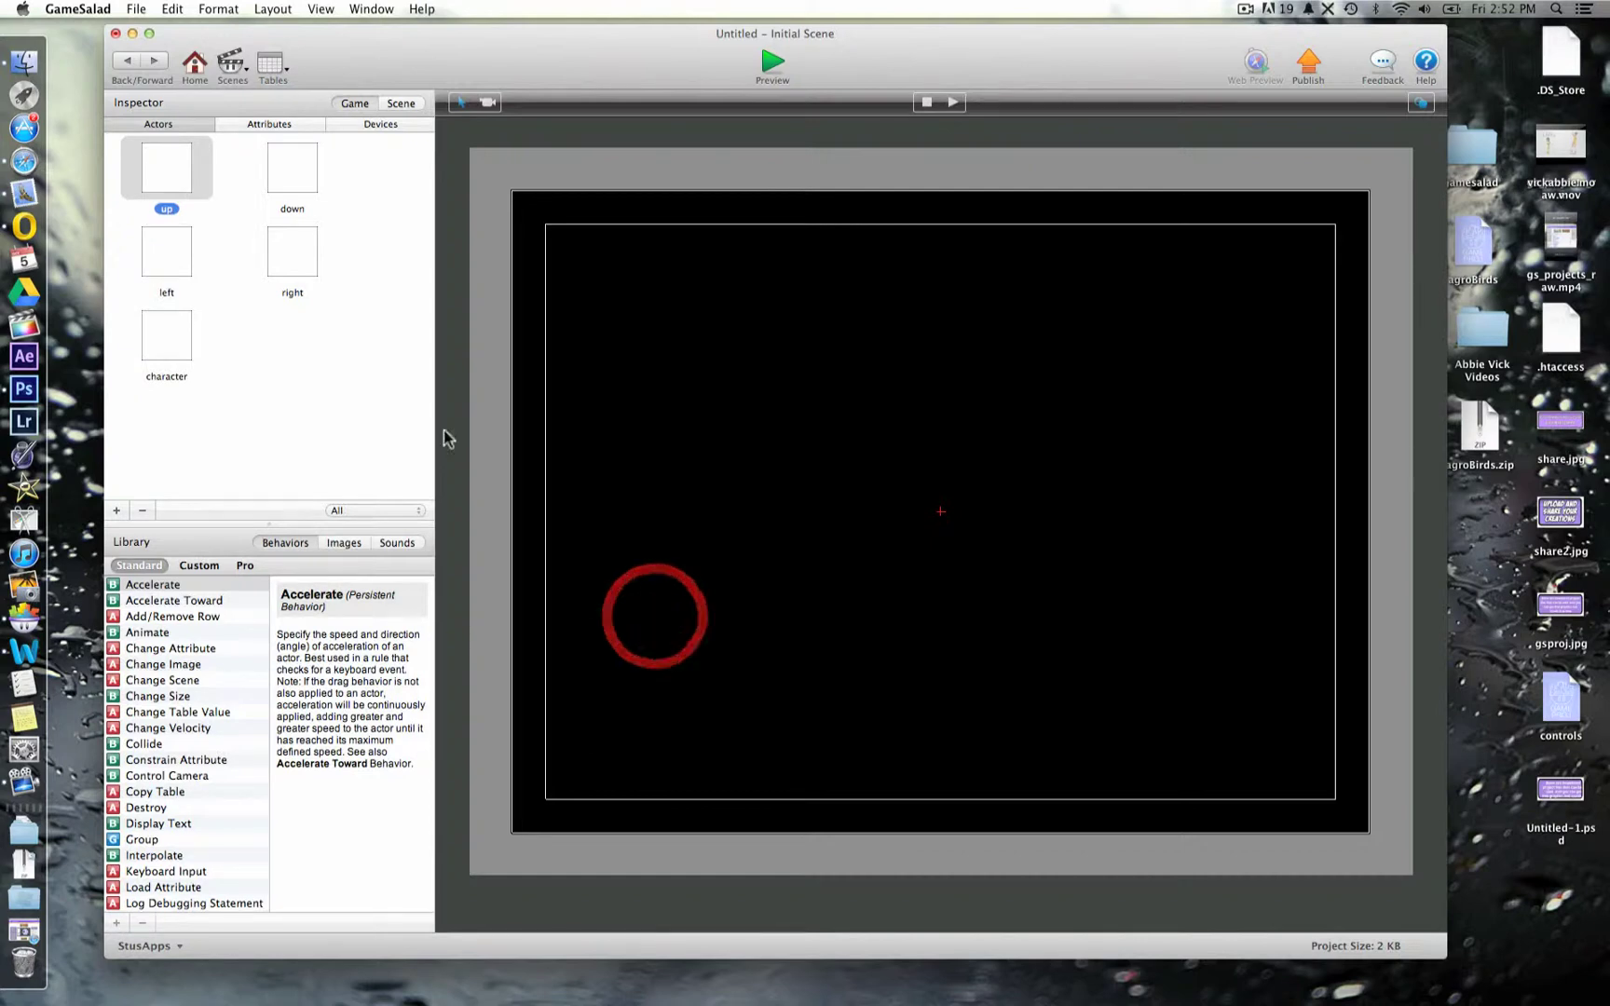
pyautogui.click(166, 183)
pyautogui.moveTo(166, 184); pyautogui.dragTo(667, 618)
pyautogui.moveTo(293, 177); pyautogui.dragTo(662, 776)
# - Place the right and left actors on either side to complete the cross
pyautogui.click(290, 265)
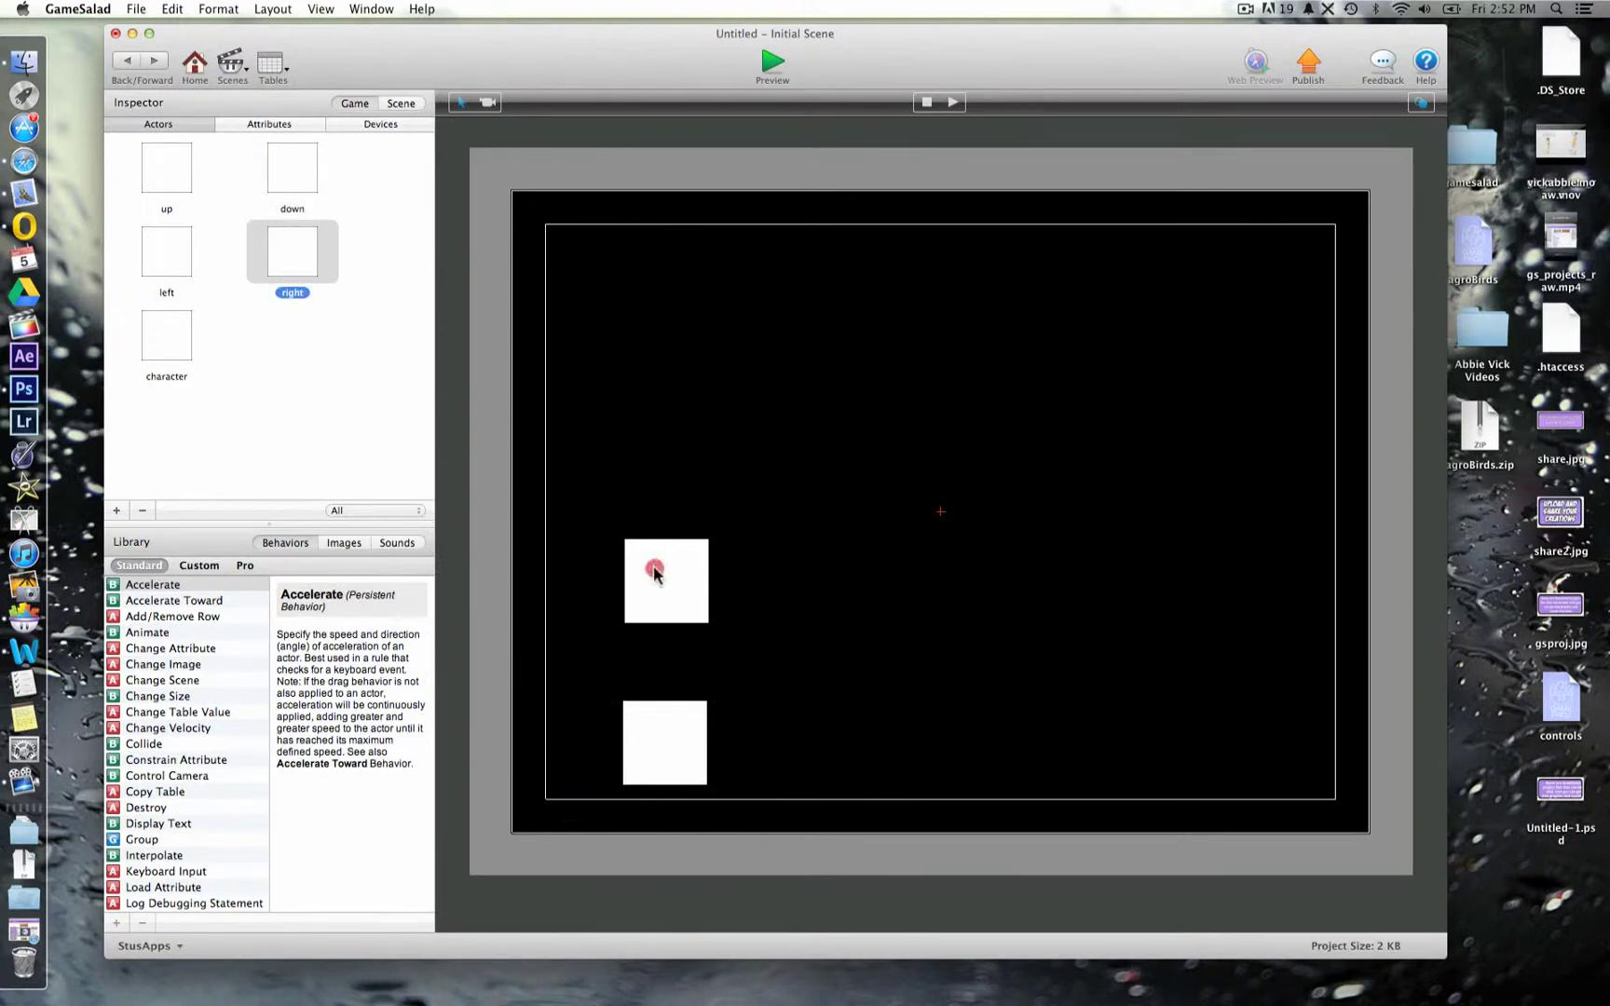
pyautogui.click(772, 681)
pyautogui.moveTo(319, 360); pyautogui.dragTo(754, 694)
pyautogui.moveTo(168, 265); pyautogui.dragTo(564, 687)
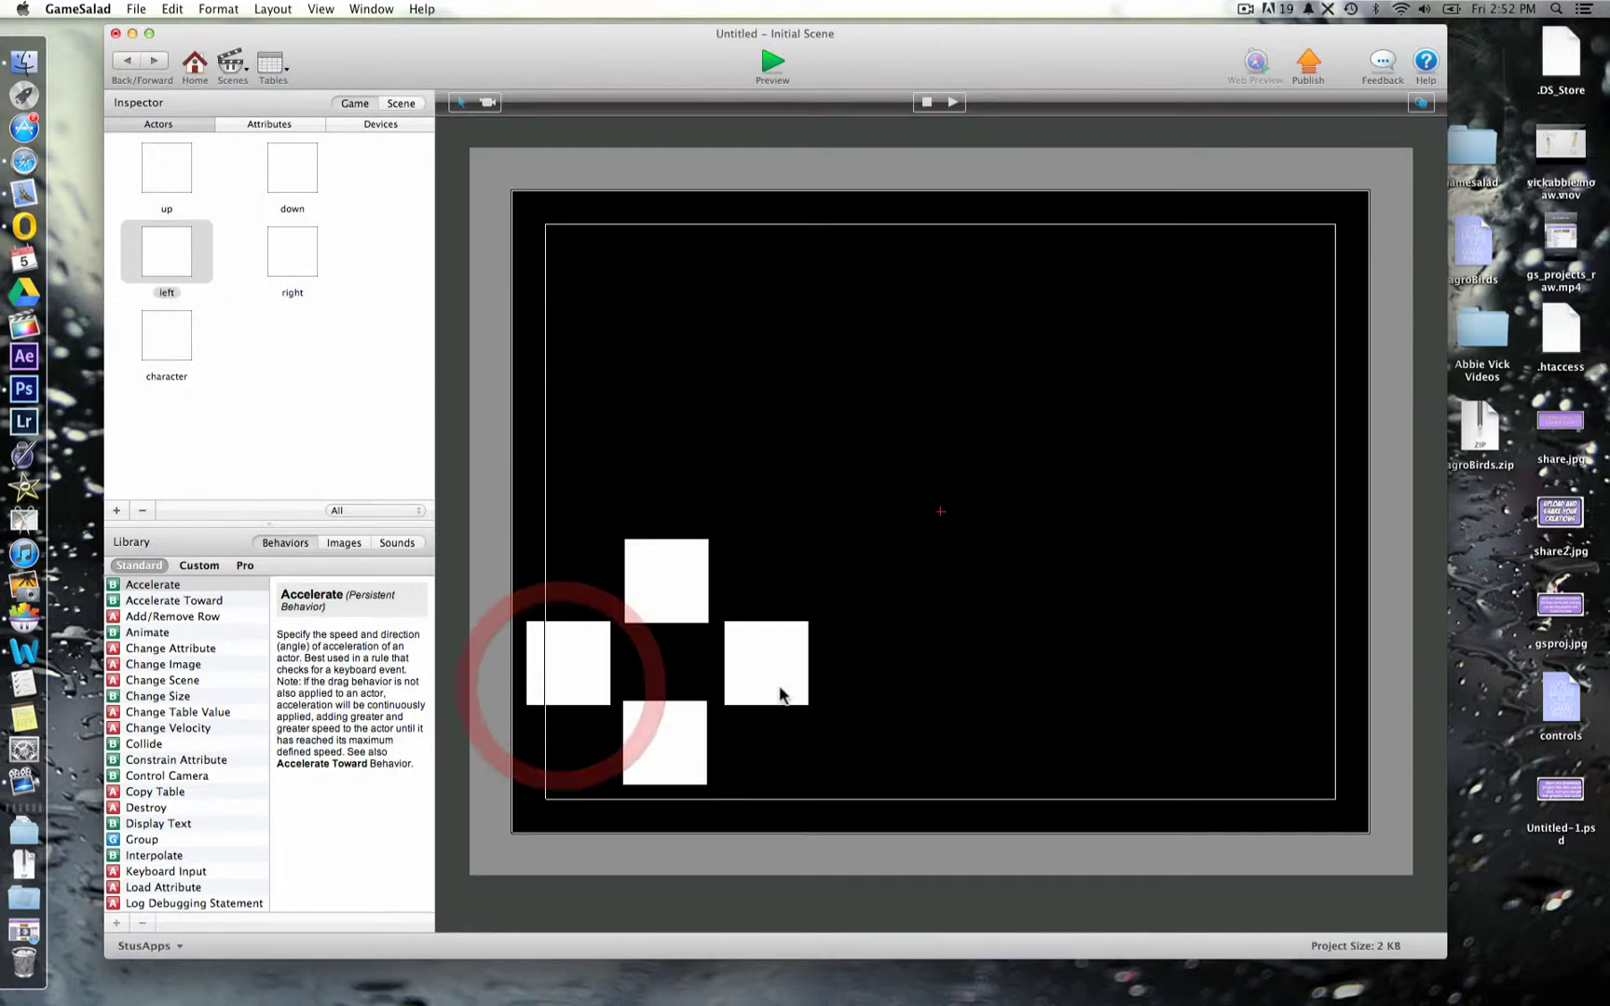
pyautogui.click(769, 688)
pyautogui.moveTo(770, 689); pyautogui.dragTo(776, 689)
pyautogui.click(334, 457)
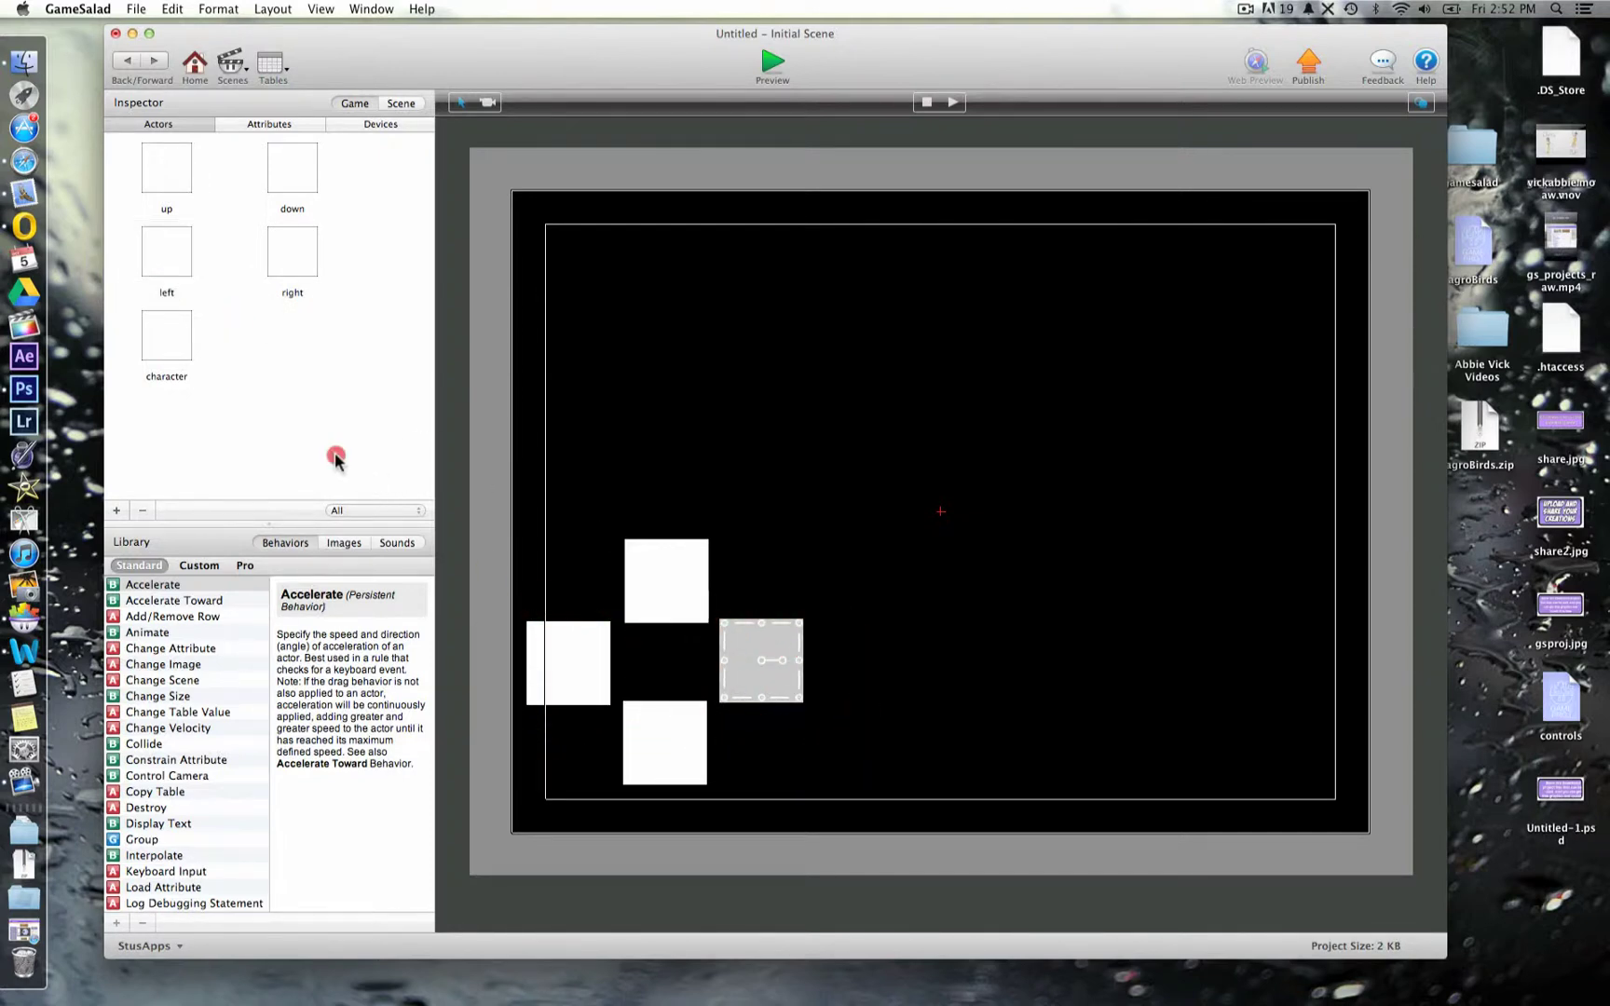
# - Drop the character actor just right of the stage centre
pyautogui.moveTo(177, 351); pyautogui.dragTo(1034, 494)
pyautogui.click(374, 430)
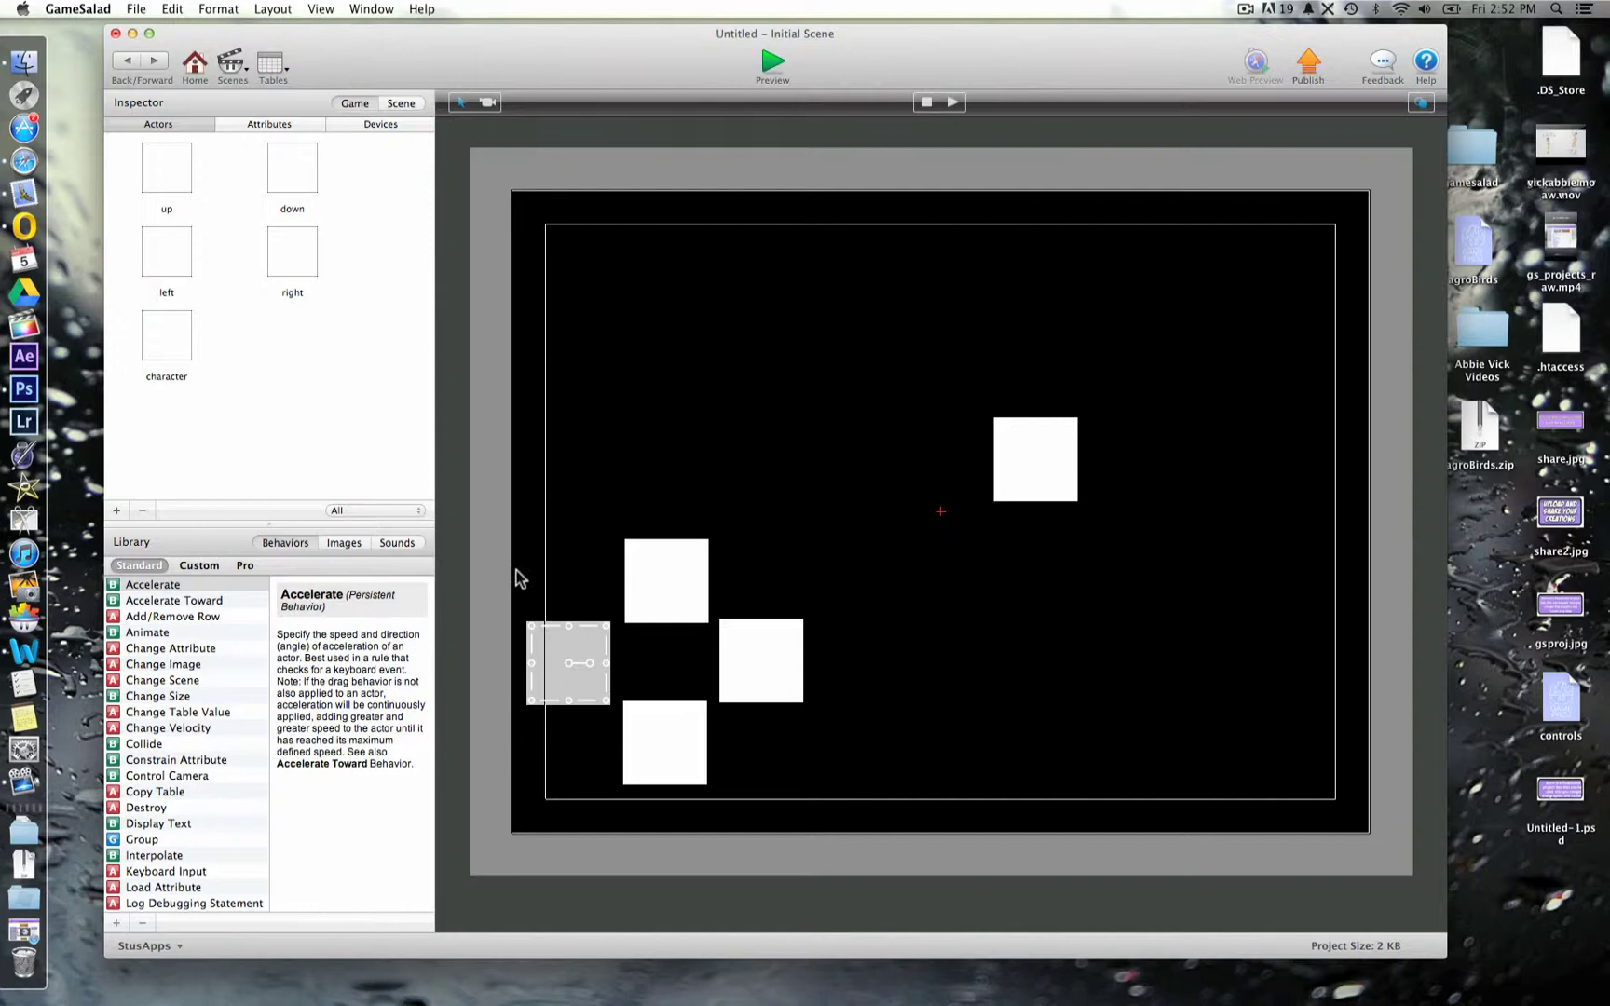
pyautogui.click(507, 695)
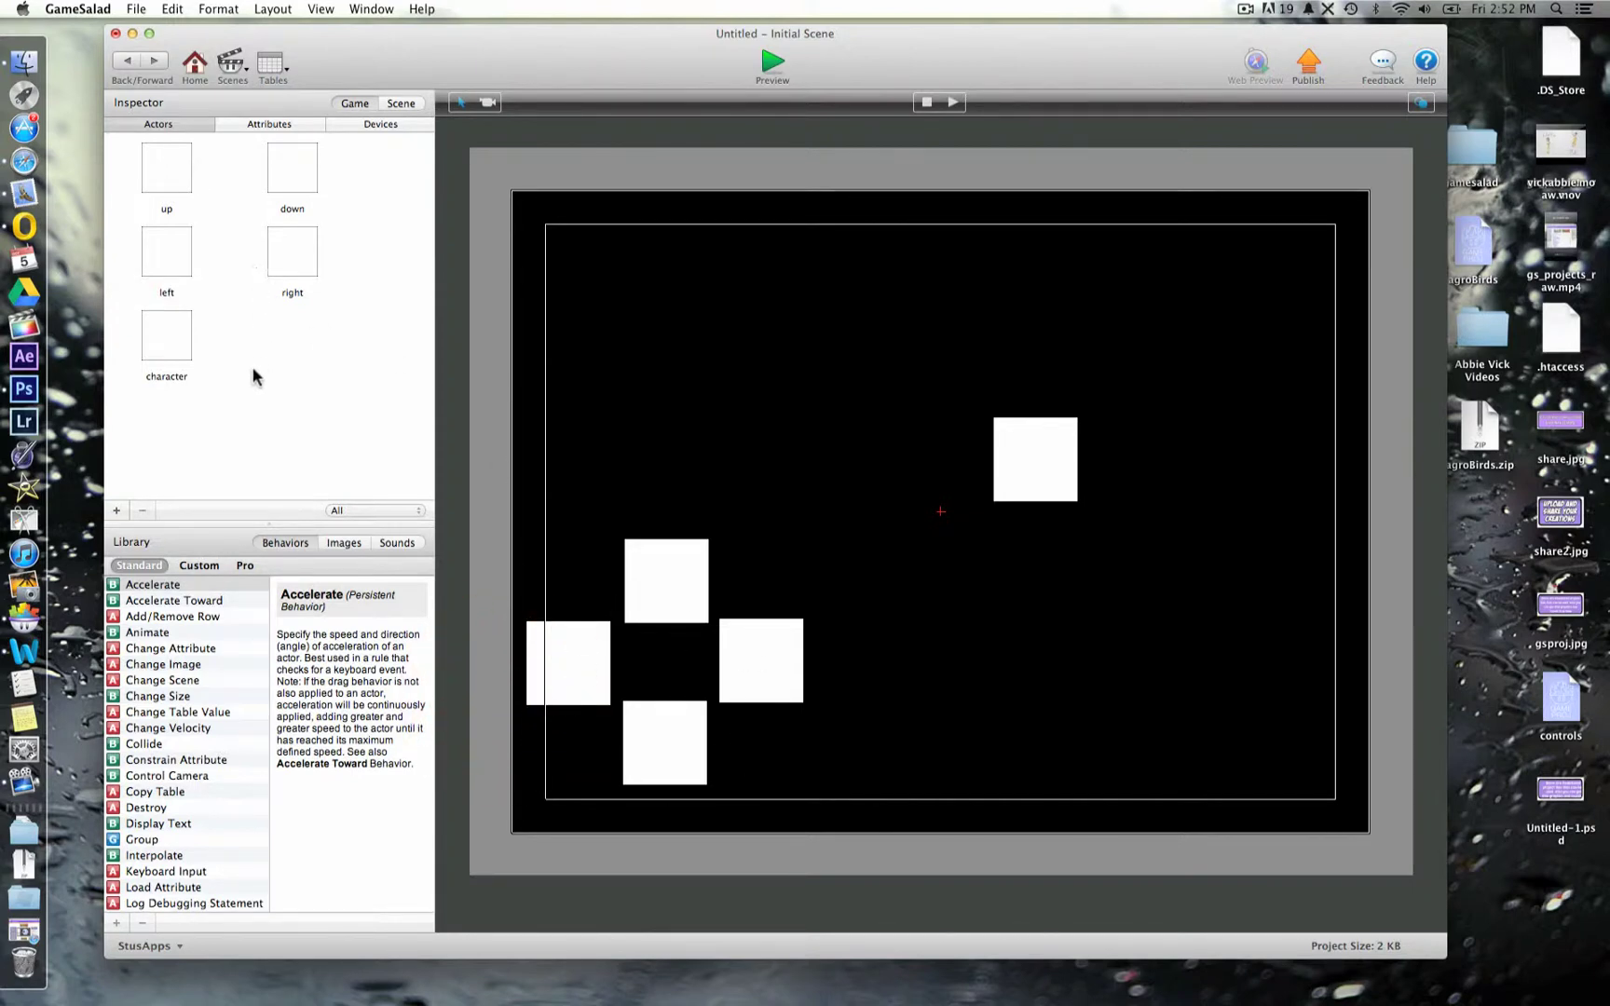
# - Create boolean game attributes named up and down
pyautogui.click(253, 125)
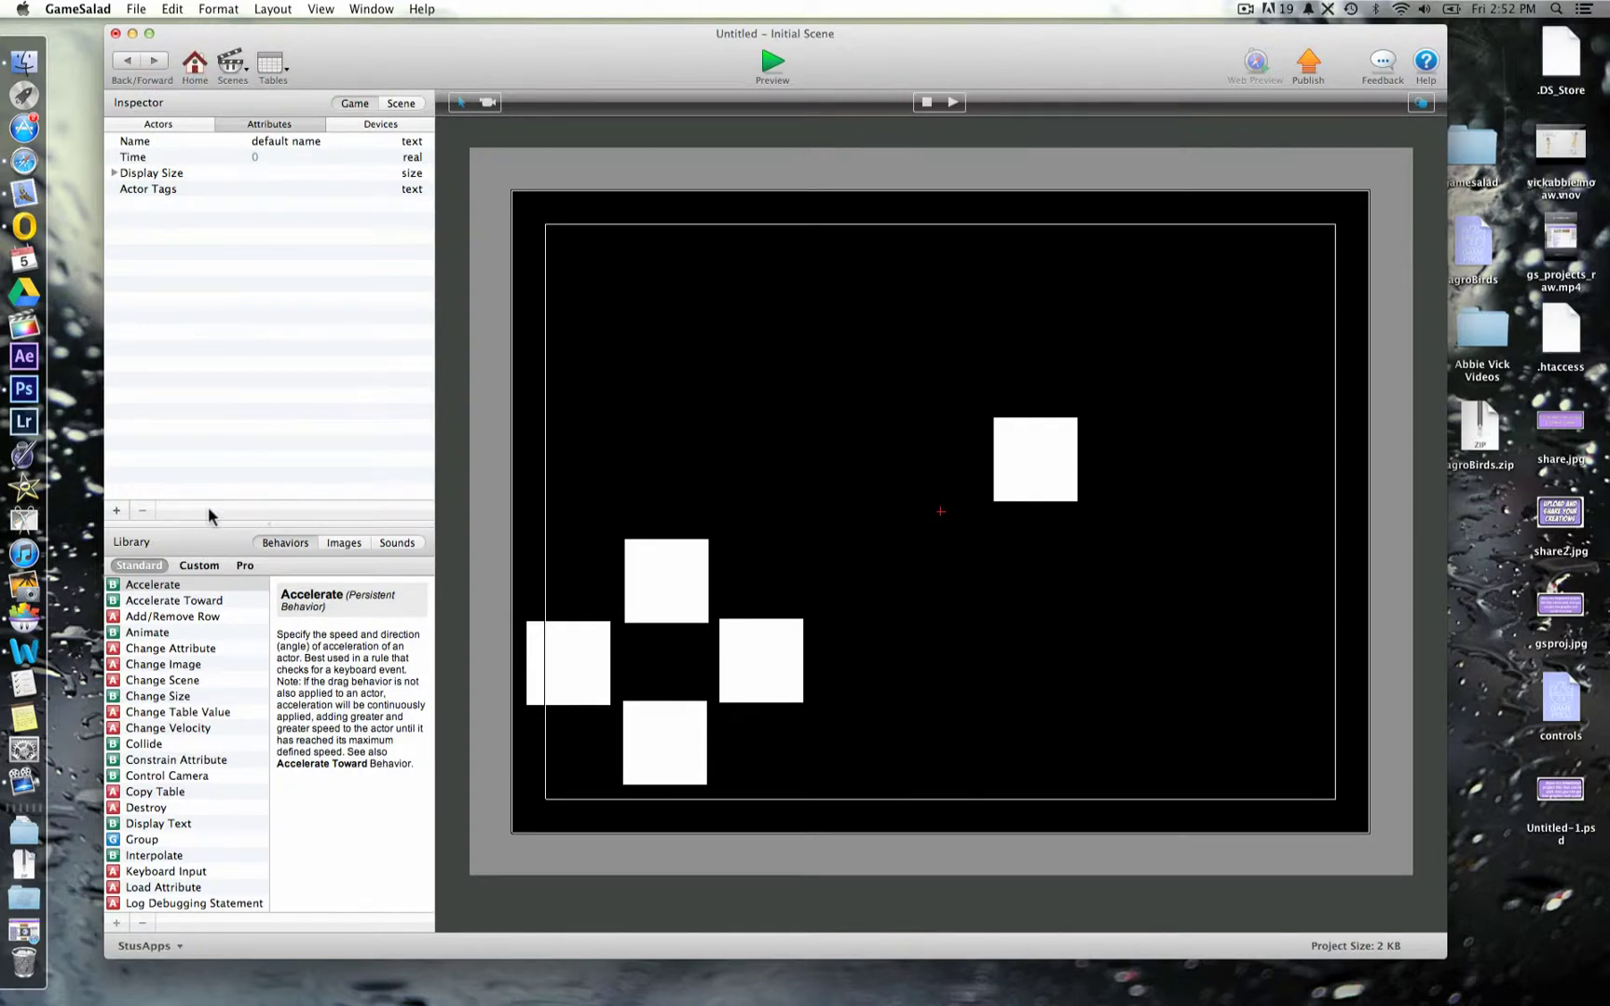
pyautogui.click(117, 512)
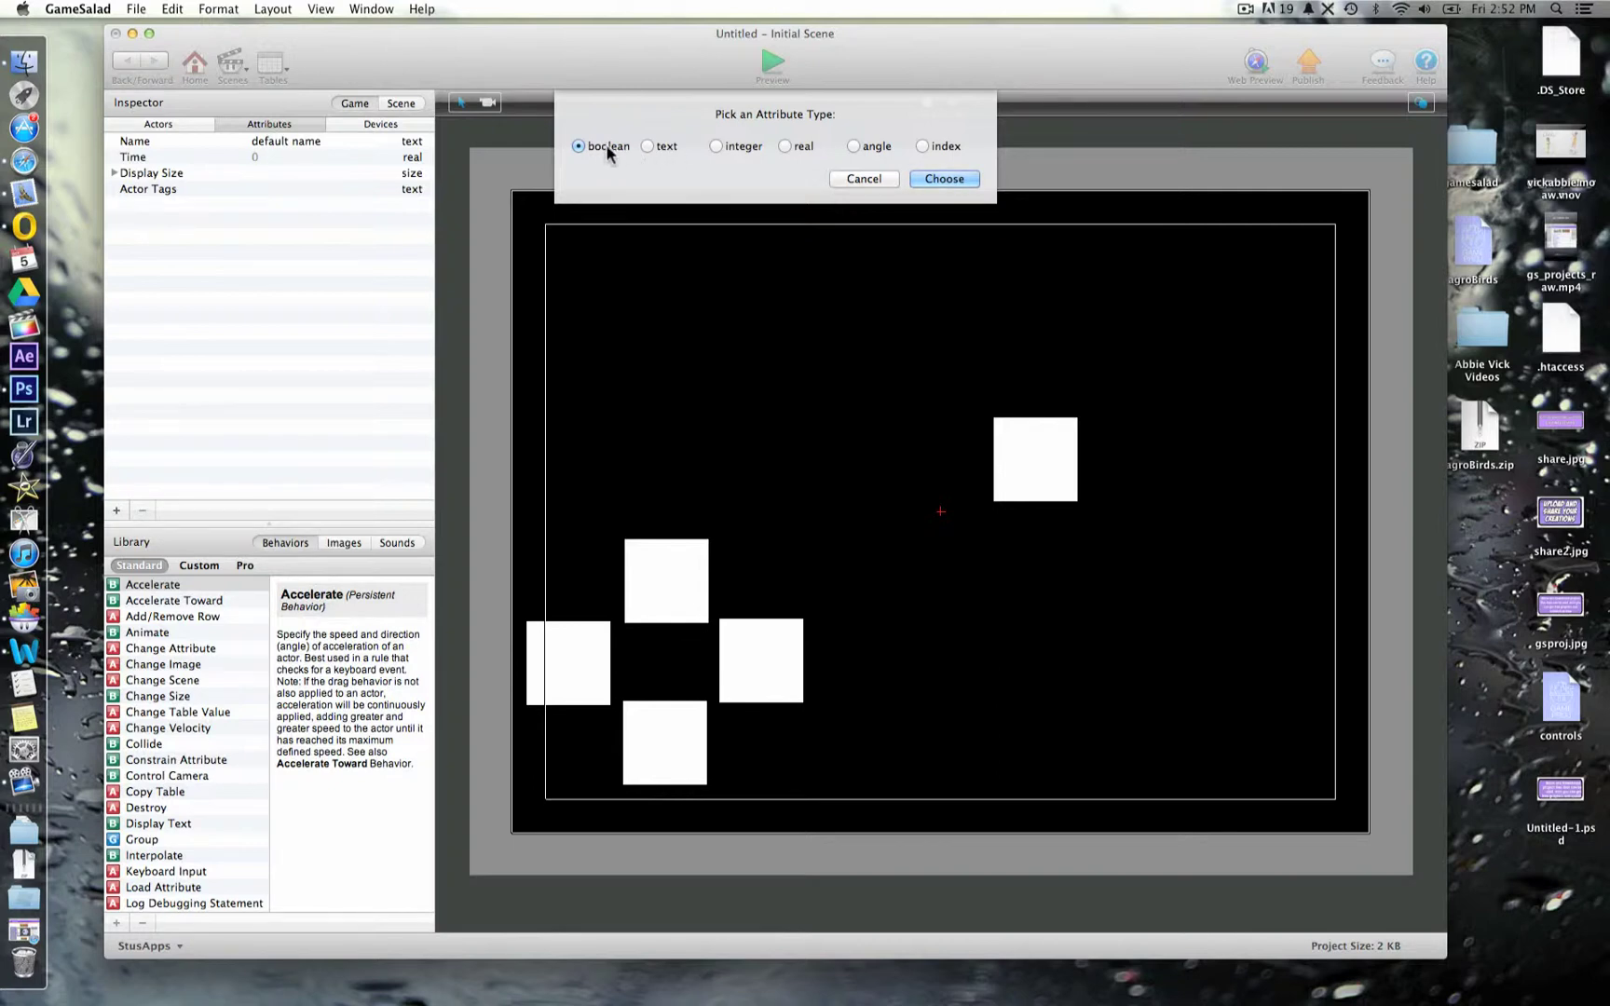
pyautogui.click(944, 180)
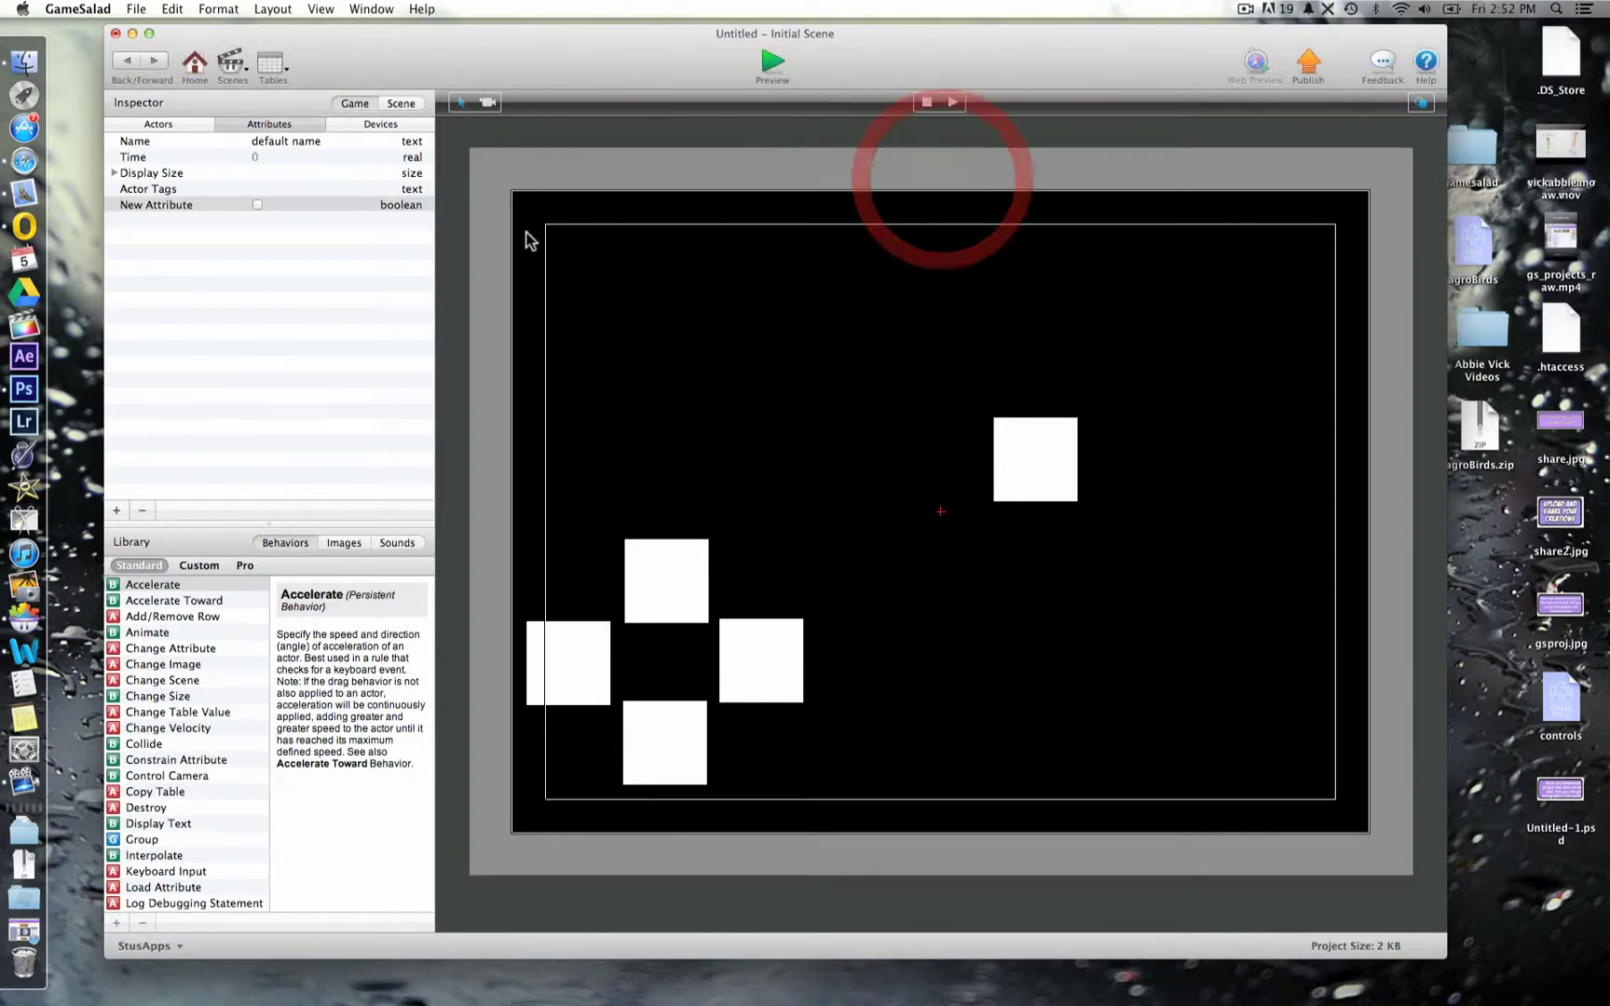
pyautogui.doubleClick(146, 205)
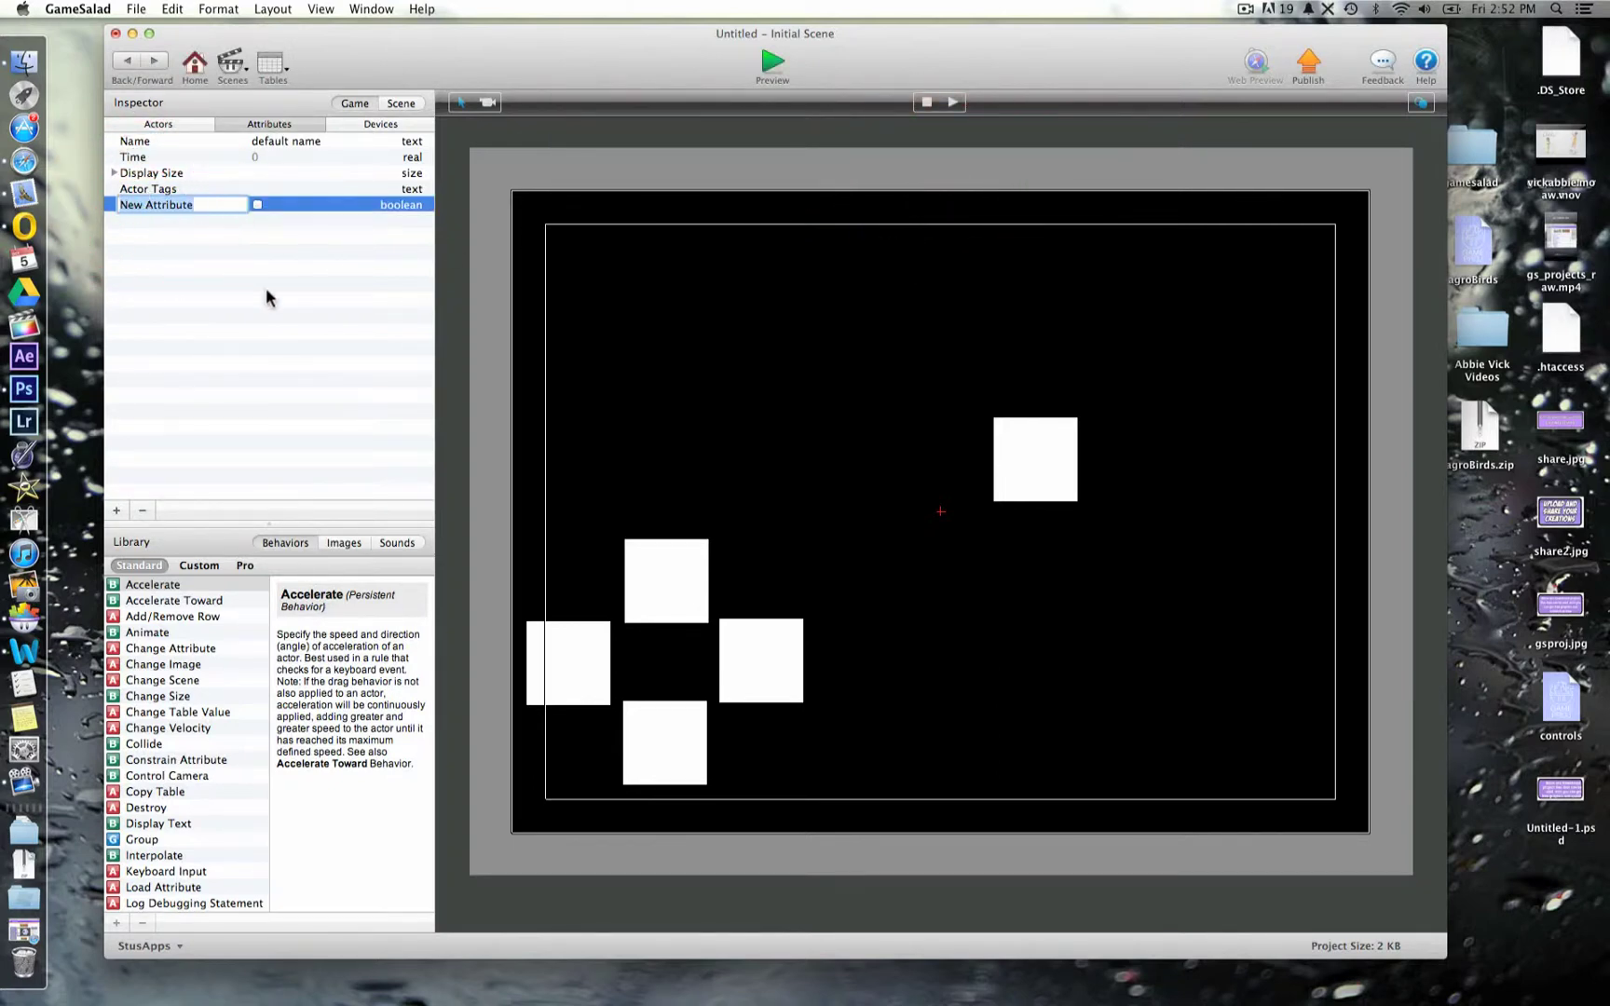
pyautogui.write('up')
pyautogui.click(377, 370)
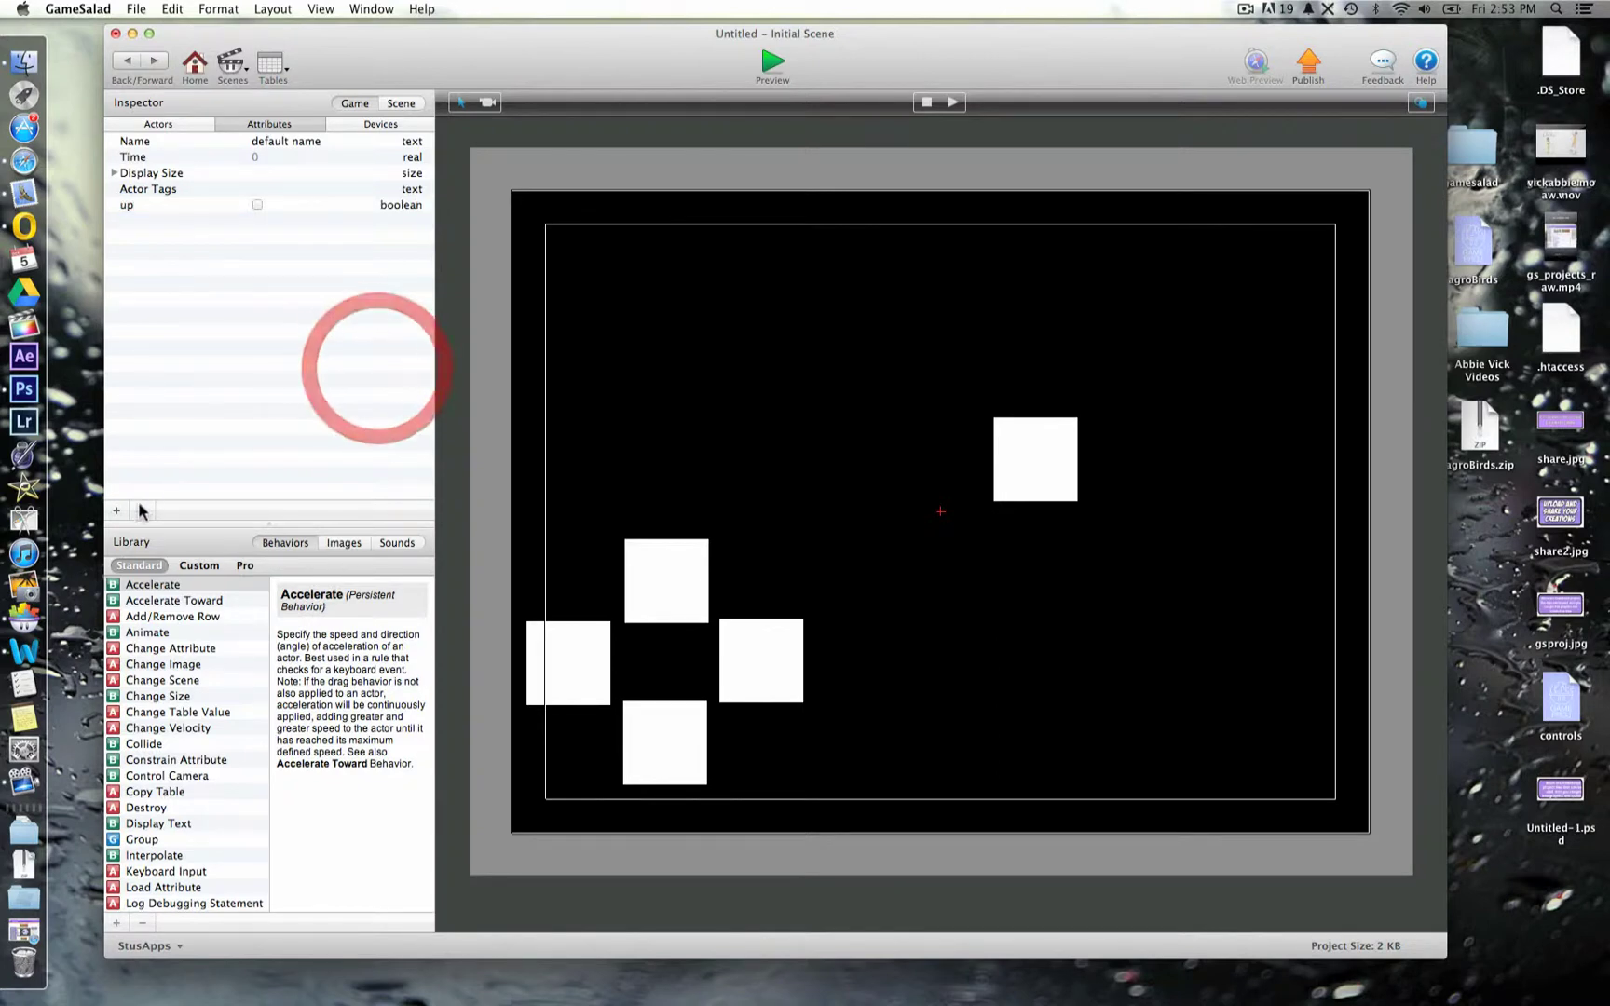
pyautogui.click(117, 510)
pyautogui.click(915, 180)
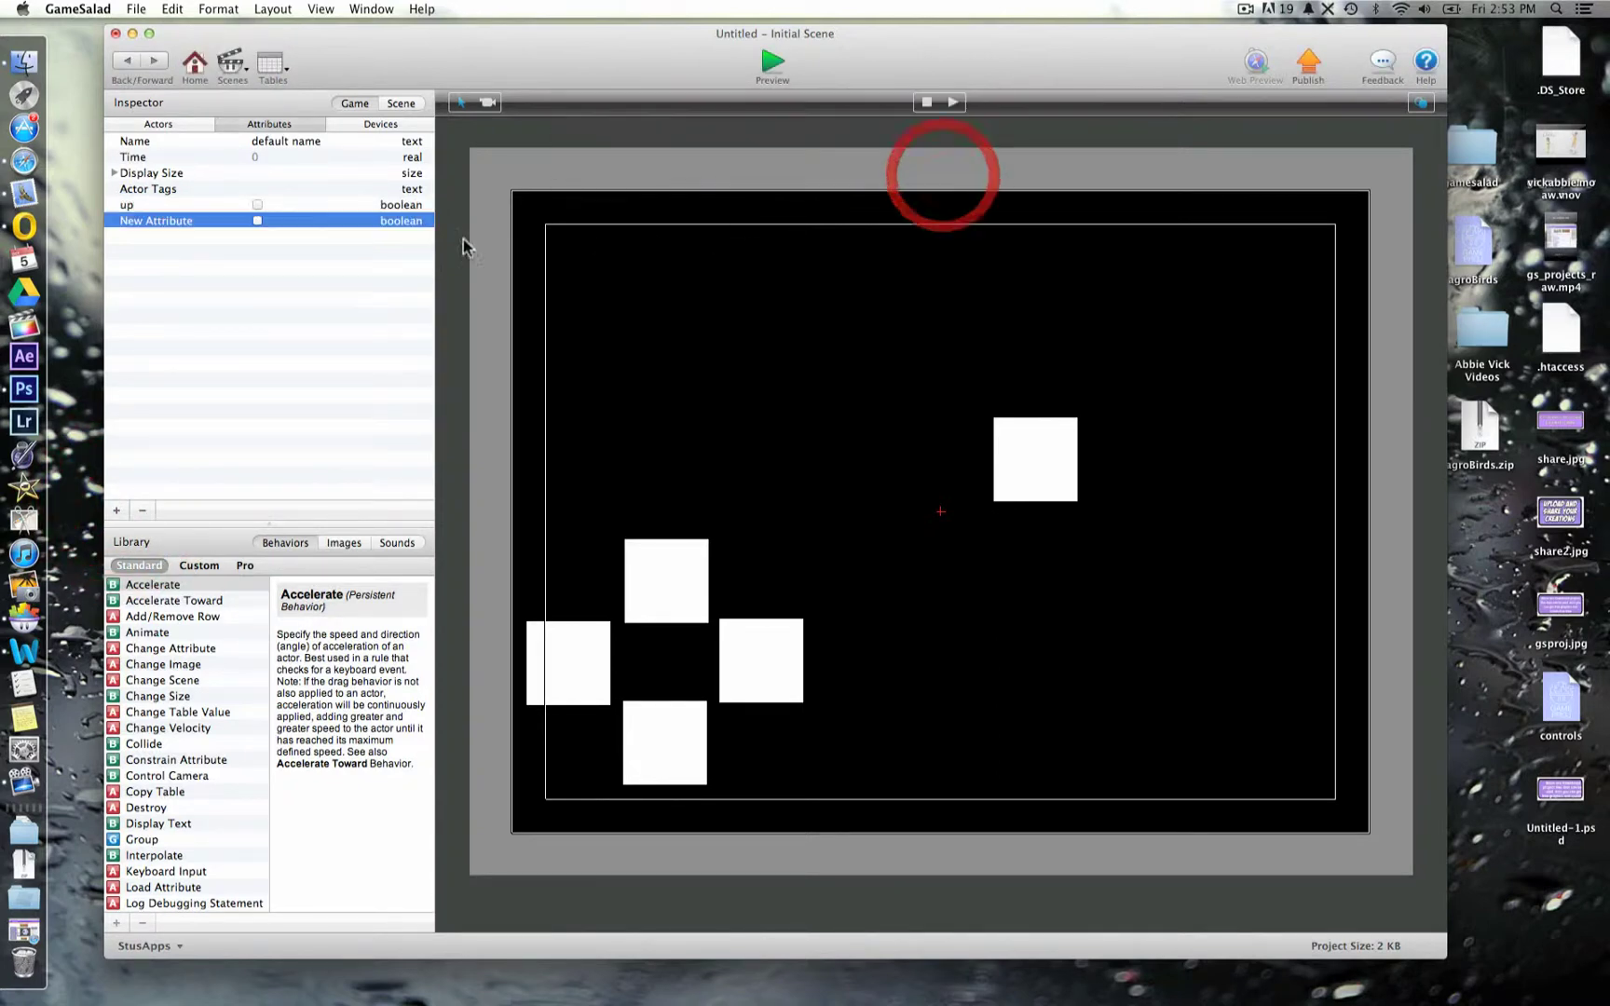
pyautogui.doubleClick(188, 220)
pyautogui.write('down')
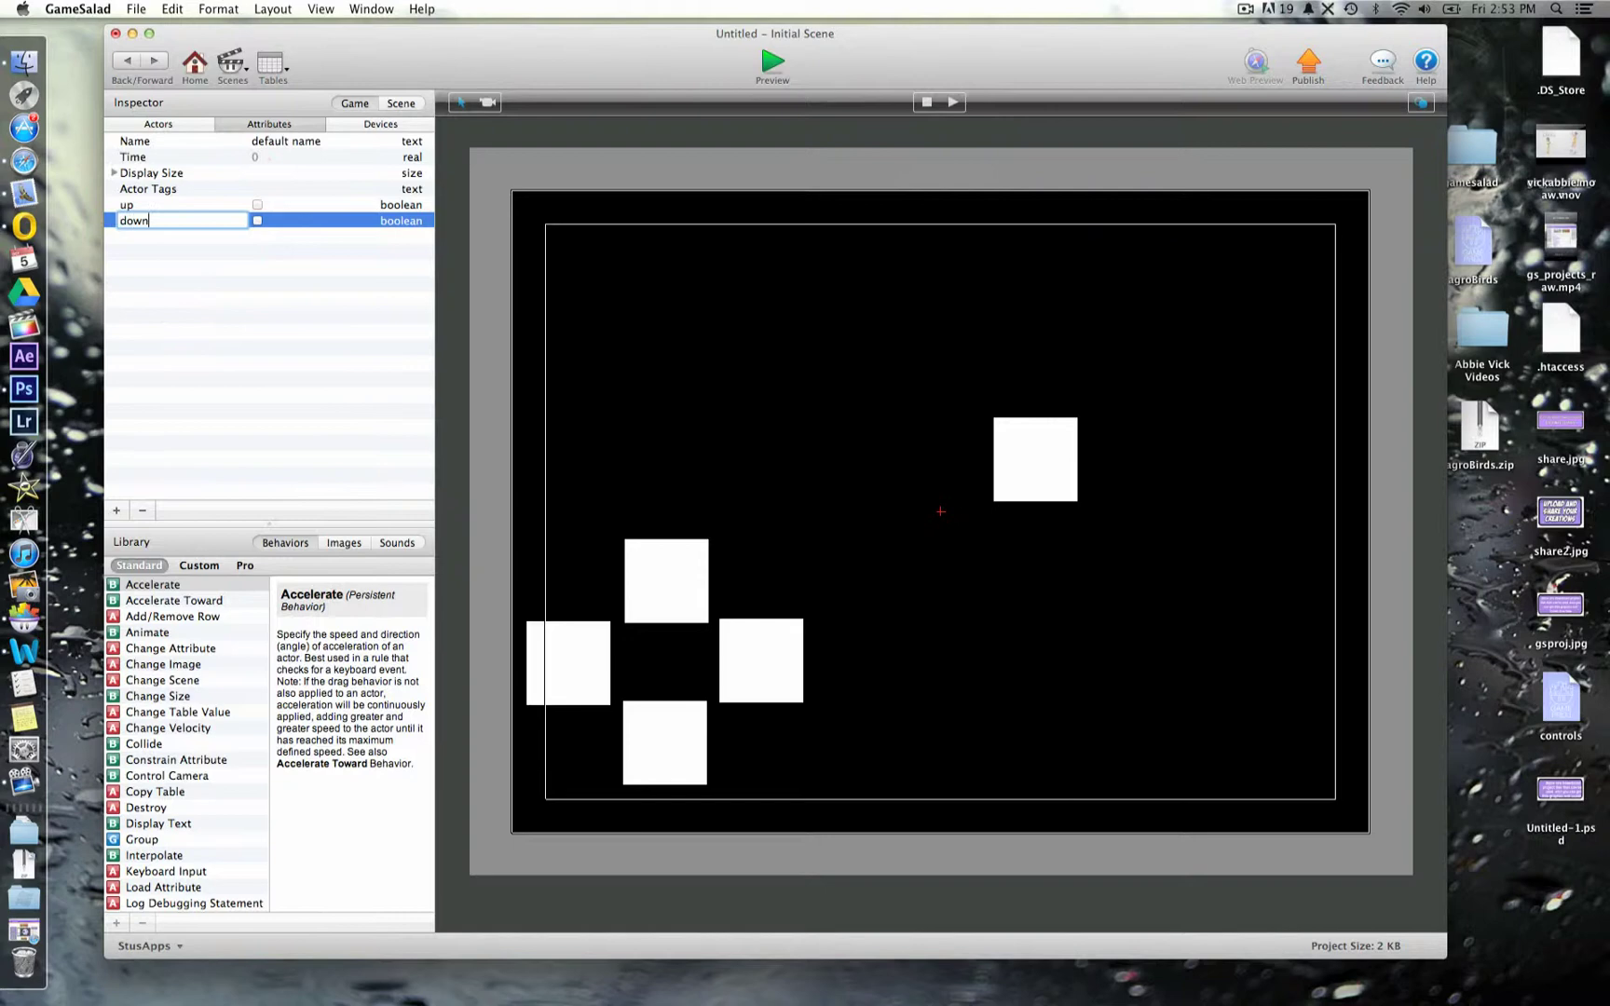
pyautogui.click(169, 298)
# - Create boolean game attributes named left and right
pyautogui.click(116, 510)
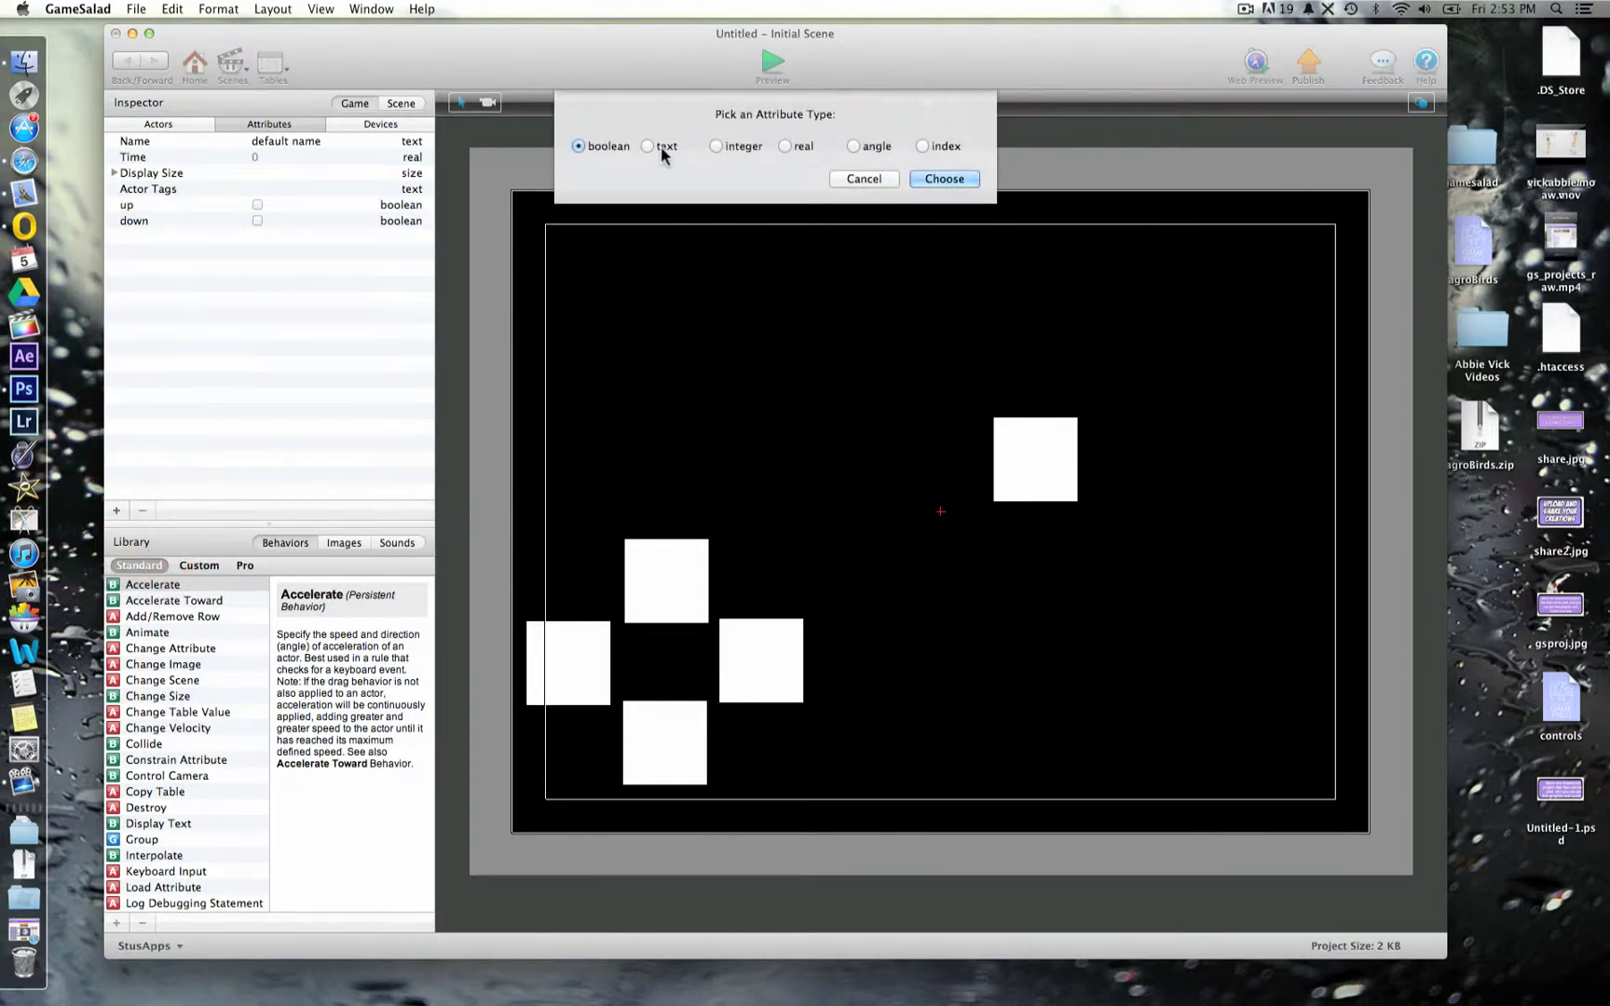
pyautogui.click(952, 178)
pyautogui.doubleClick(161, 235)
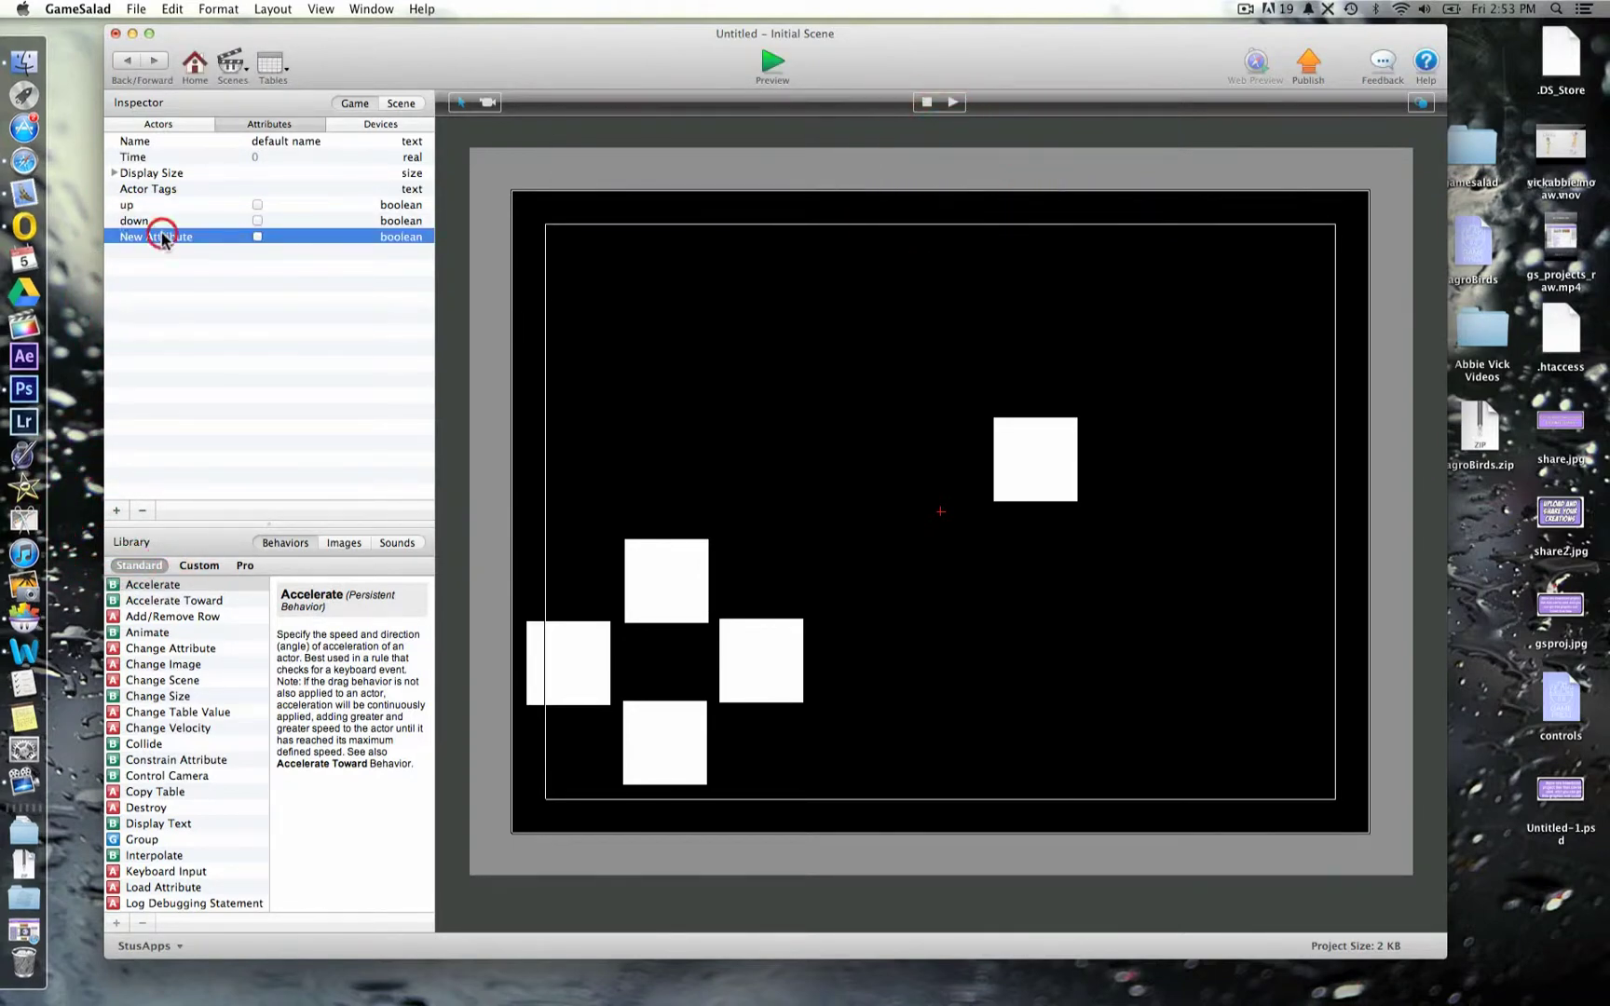
pyautogui.write('left')
pyautogui.click(140, 305)
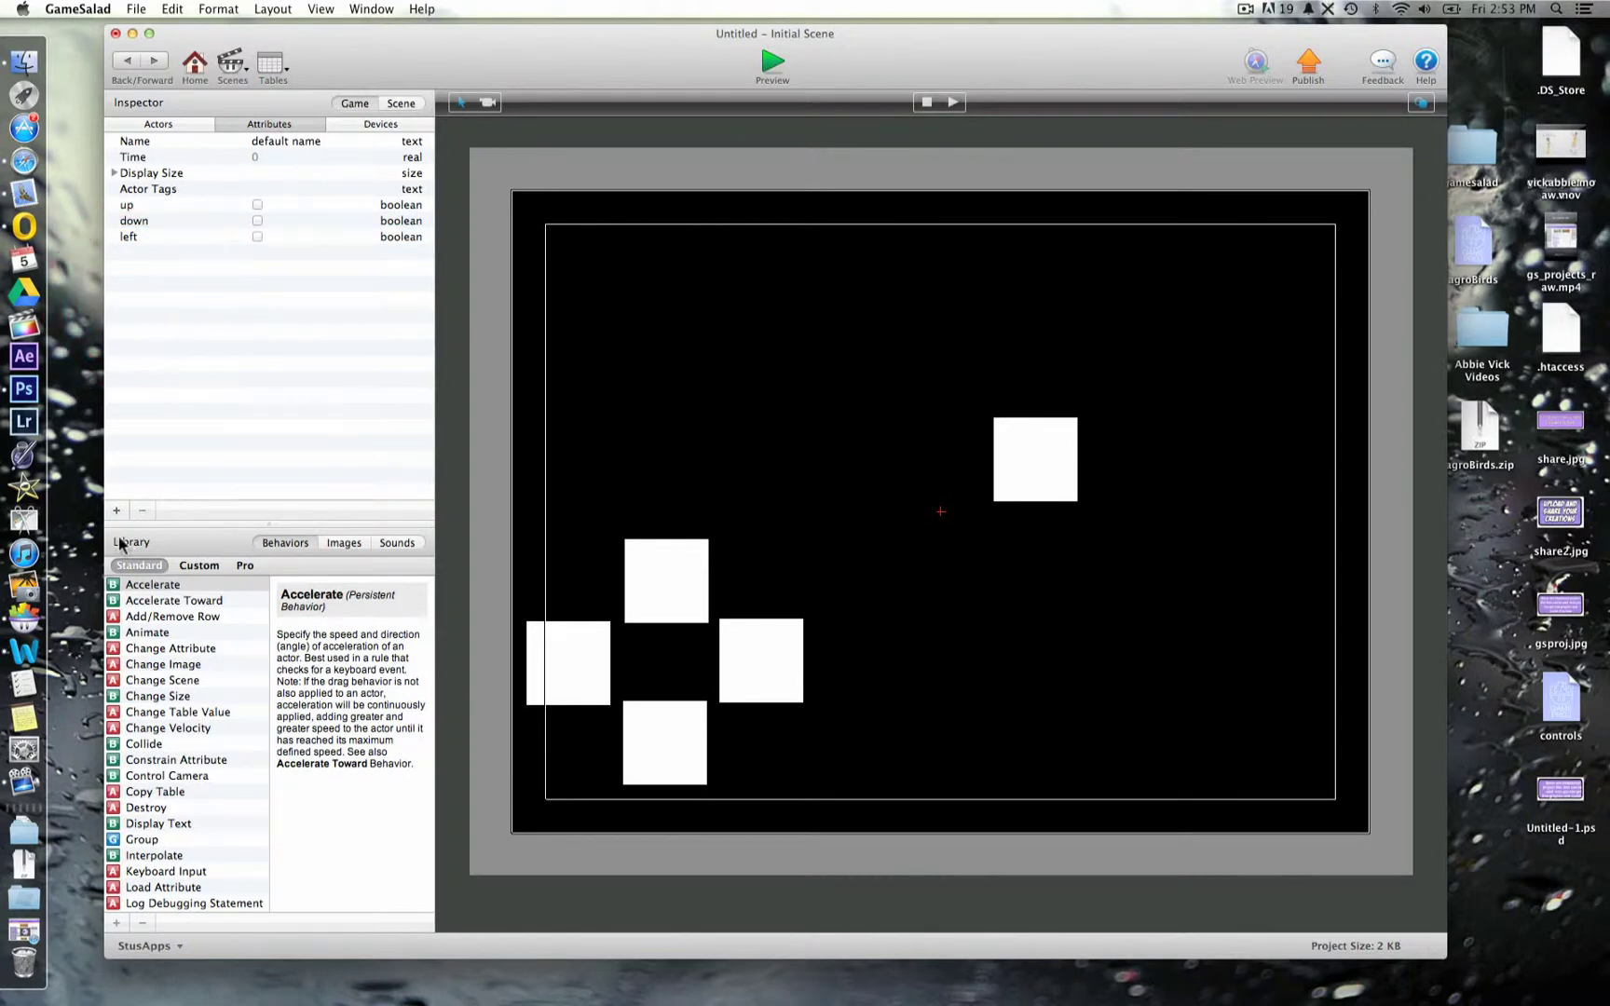
pyautogui.click(117, 509)
pyautogui.click(941, 178)
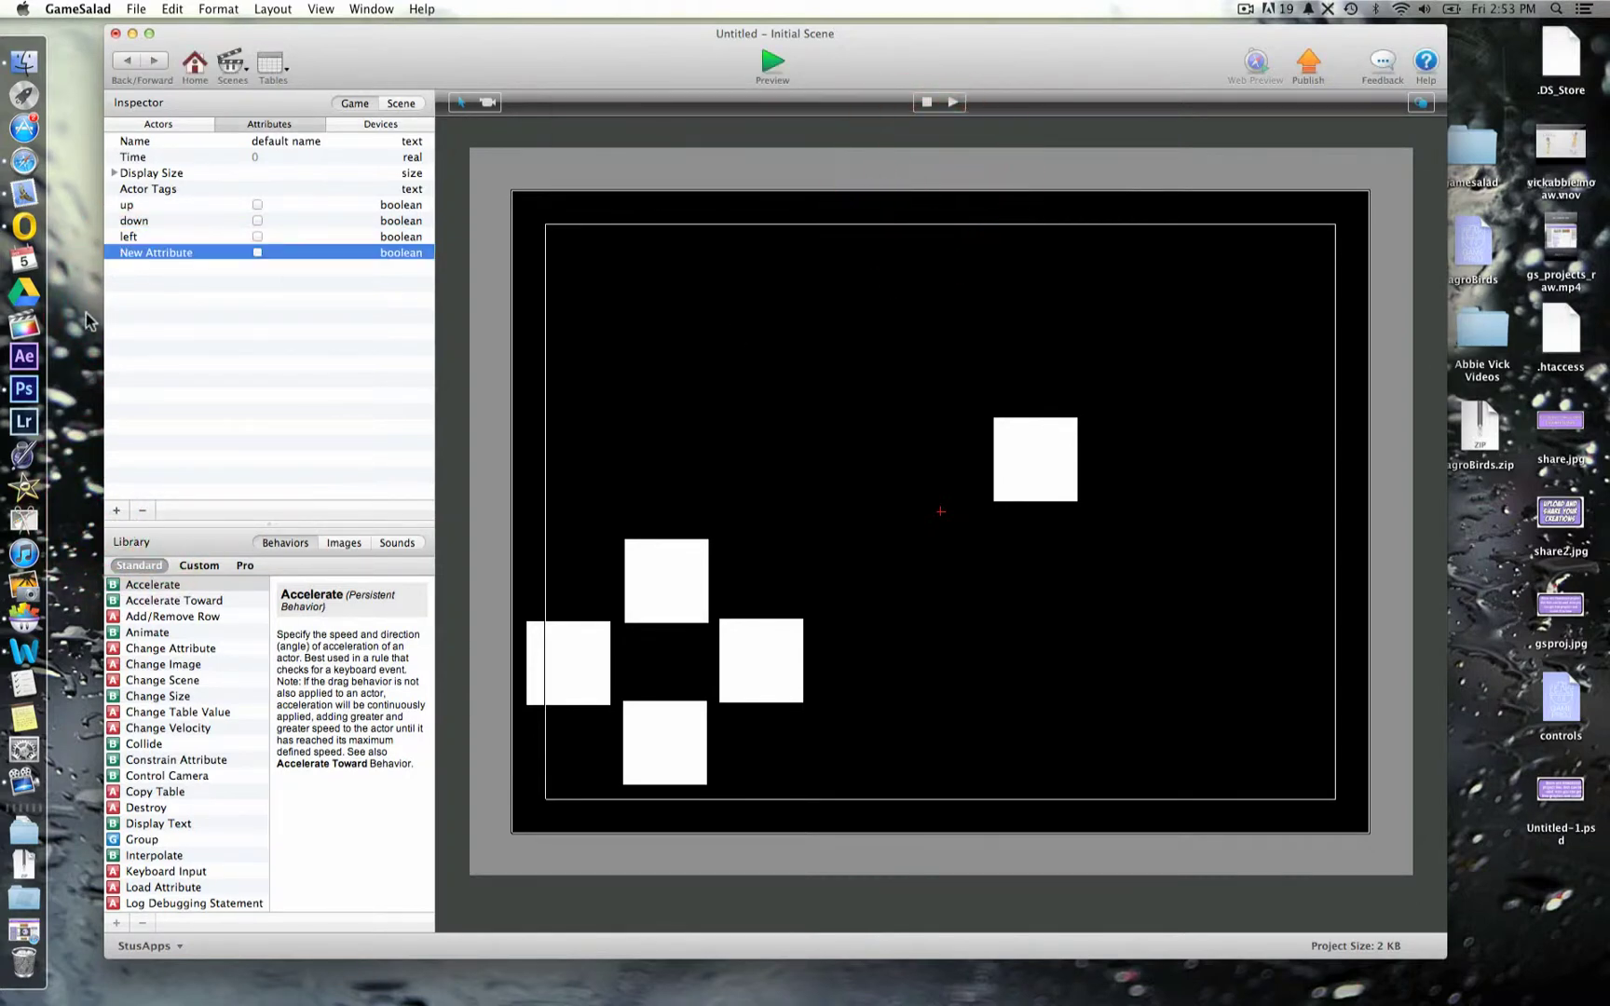
pyautogui.doubleClick(152, 253)
pyautogui.write('right')
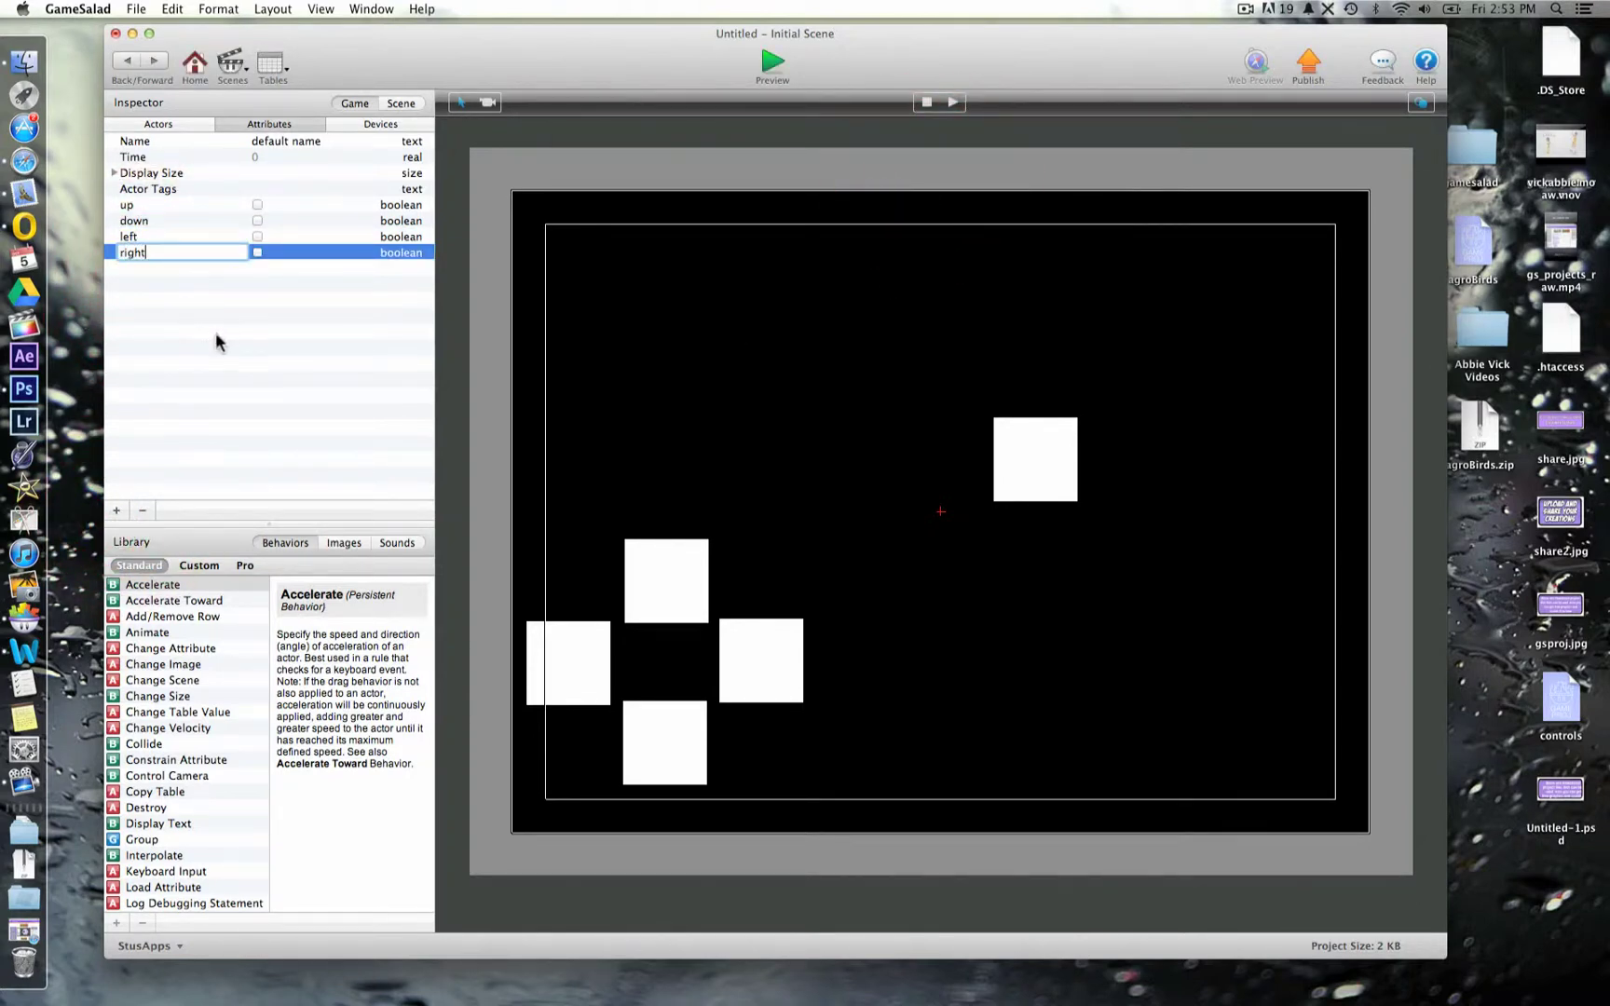
pyautogui.click(216, 340)
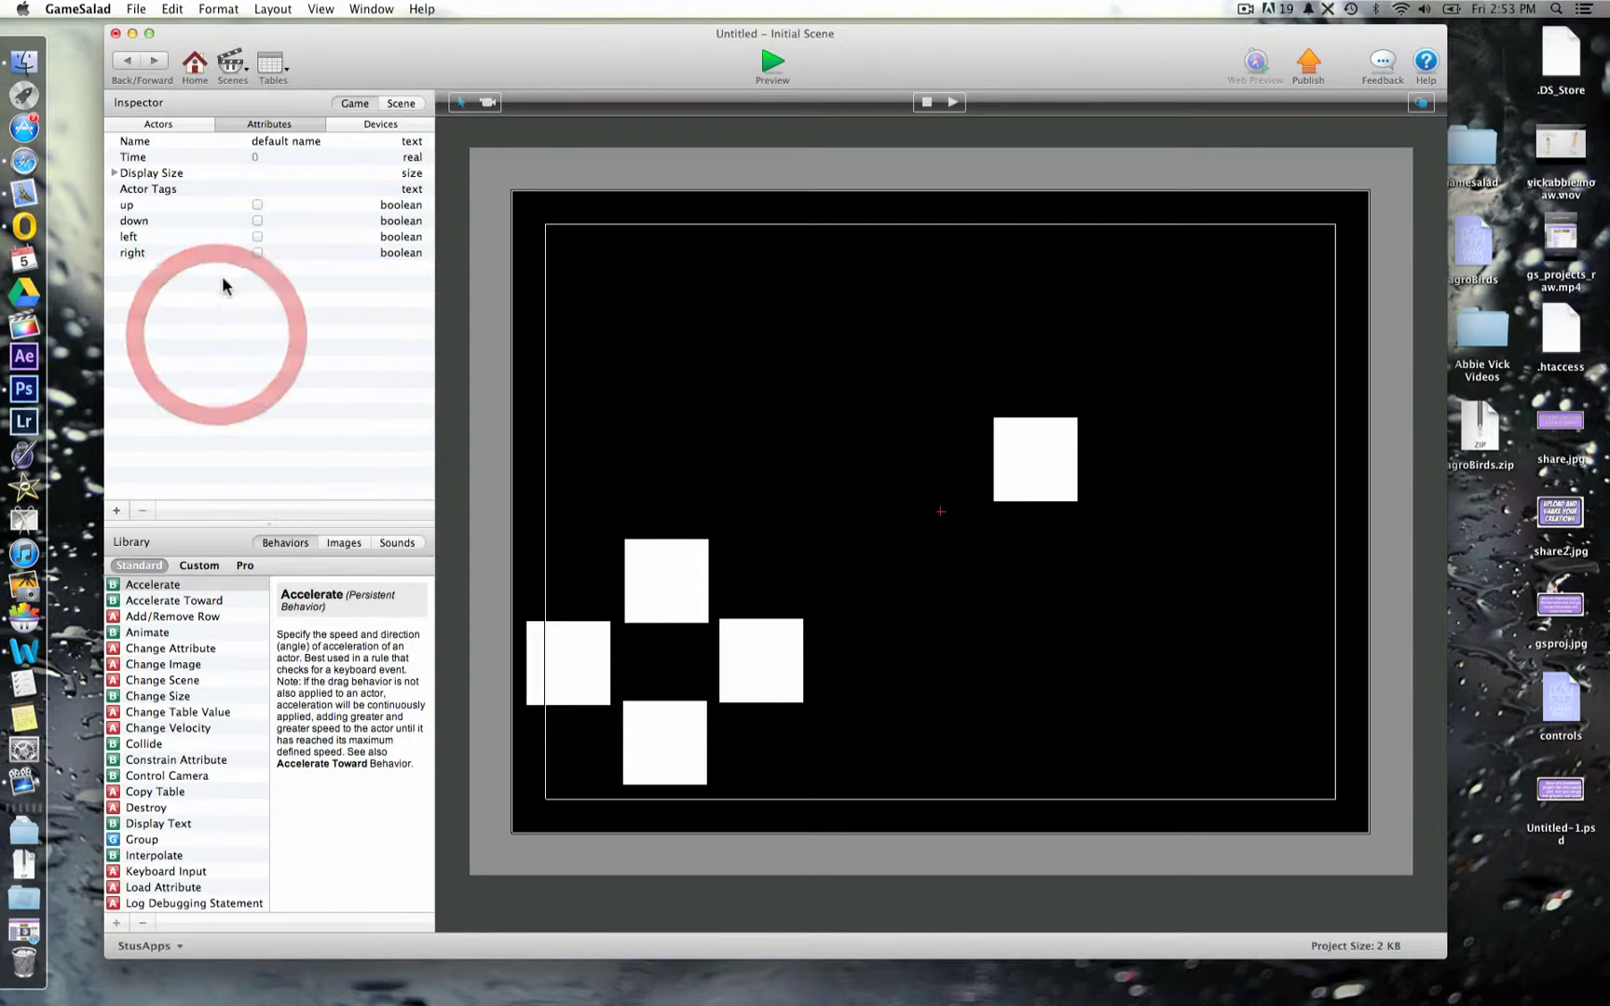
# - Toggle the default values of the up, down and left attributes
pyautogui.click(258, 205)
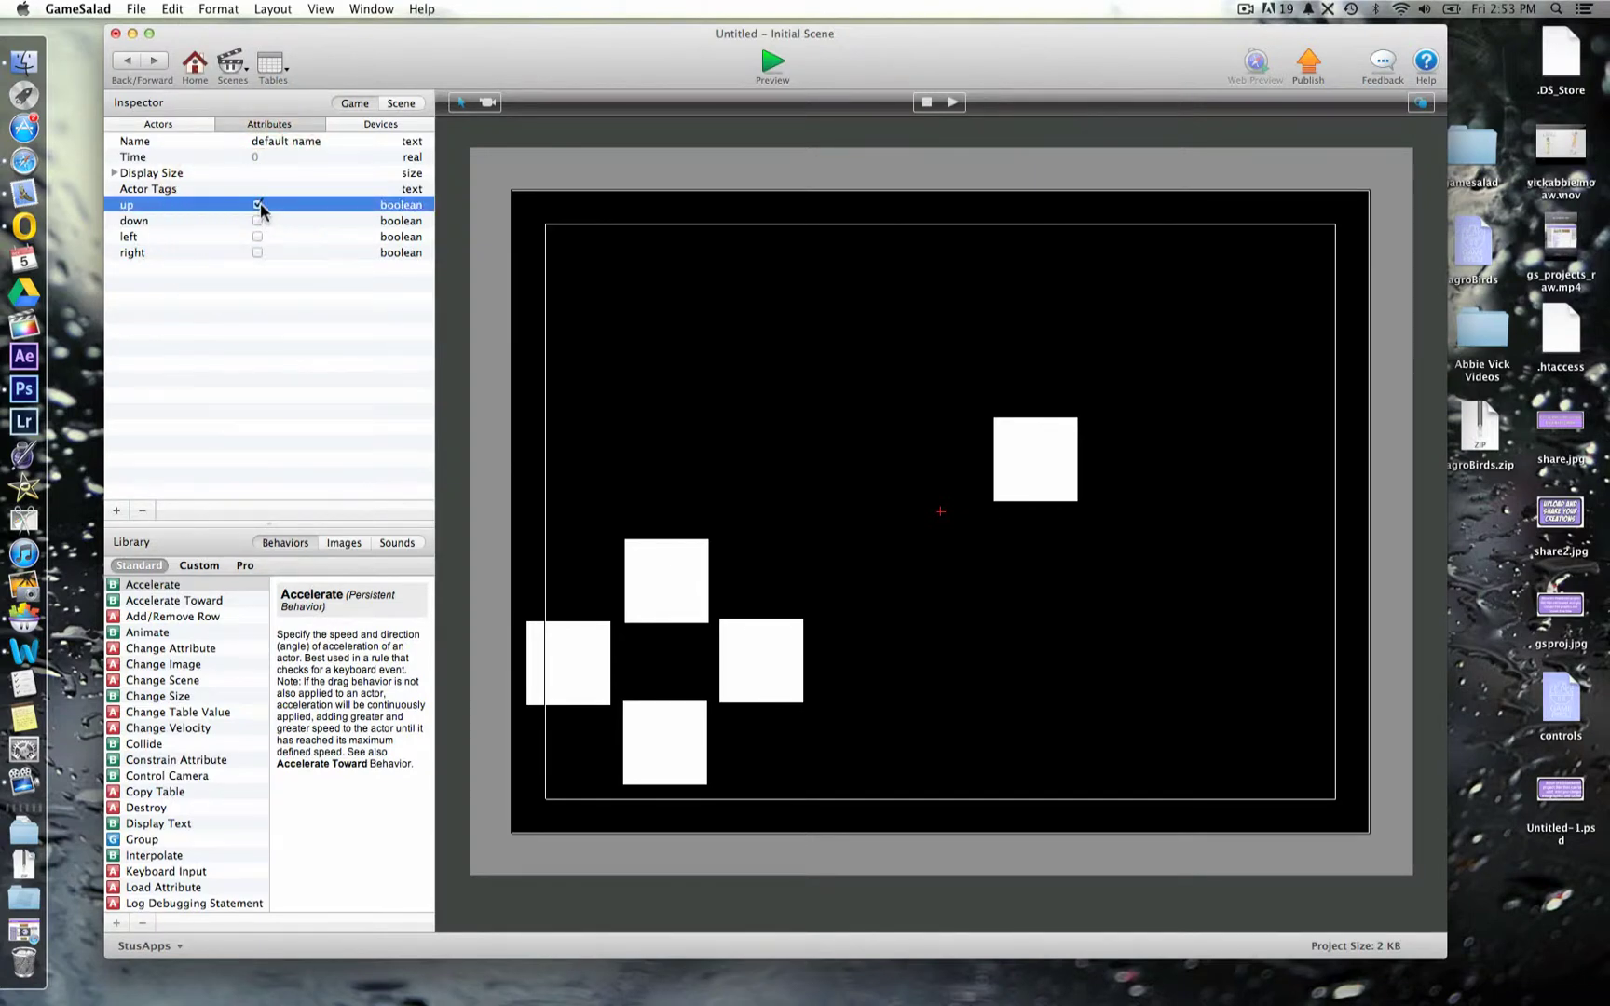
pyautogui.click(258, 205)
pyautogui.click(258, 222)
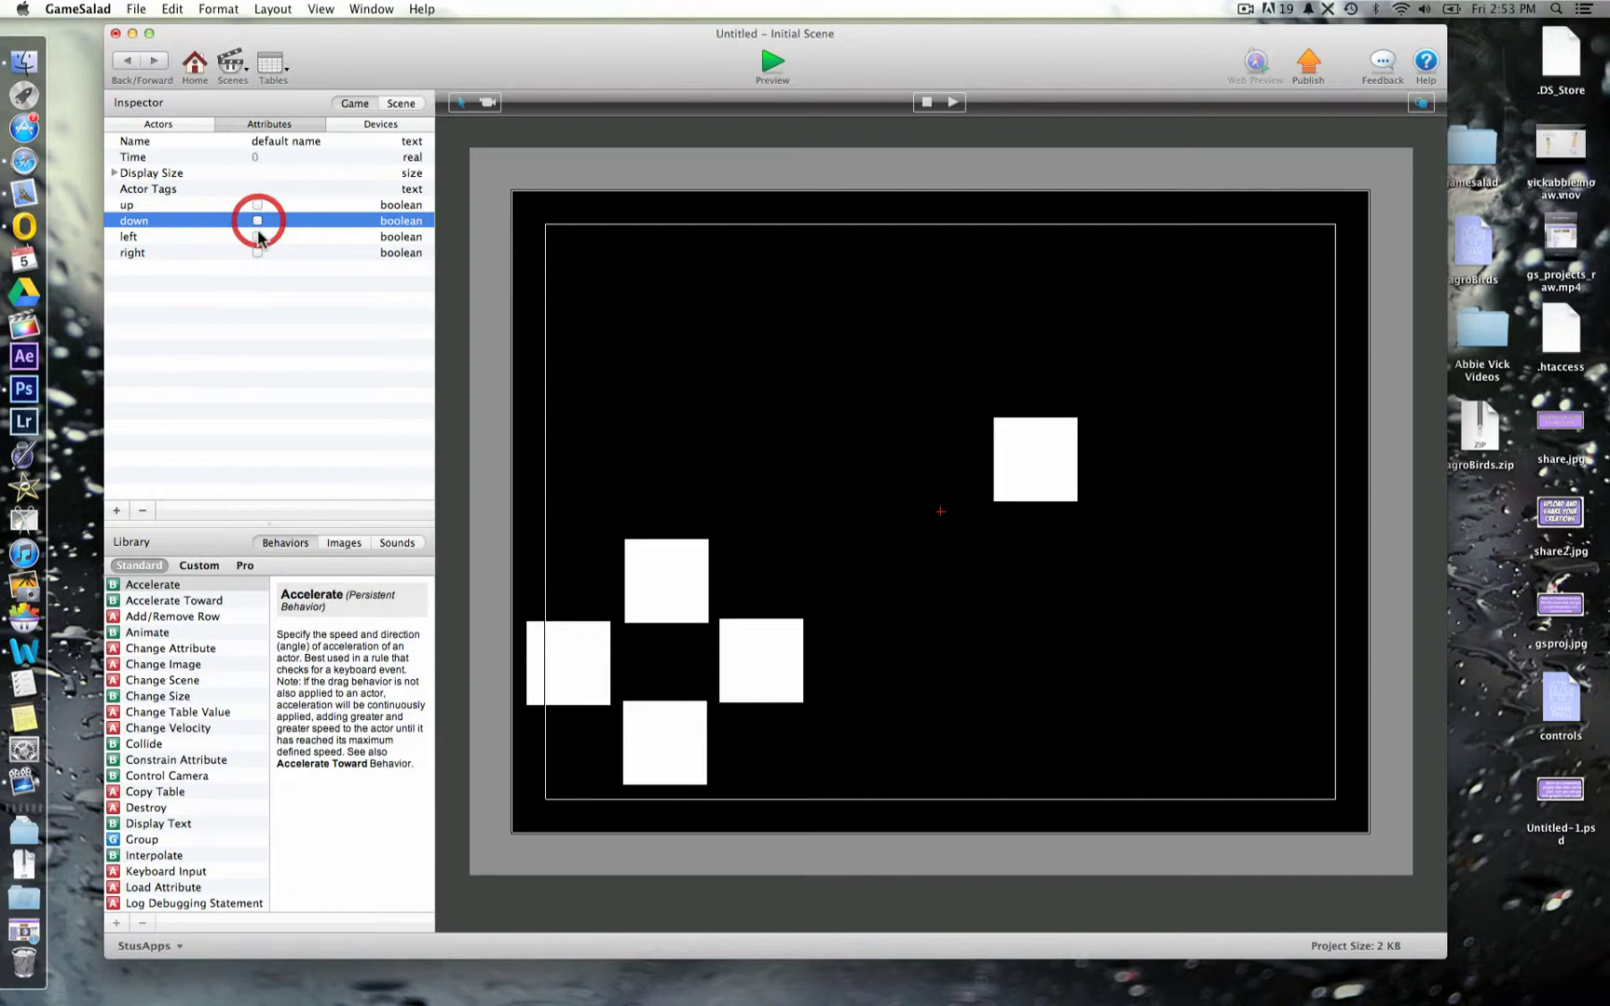
pyautogui.click(258, 237)
pyautogui.click(258, 221)
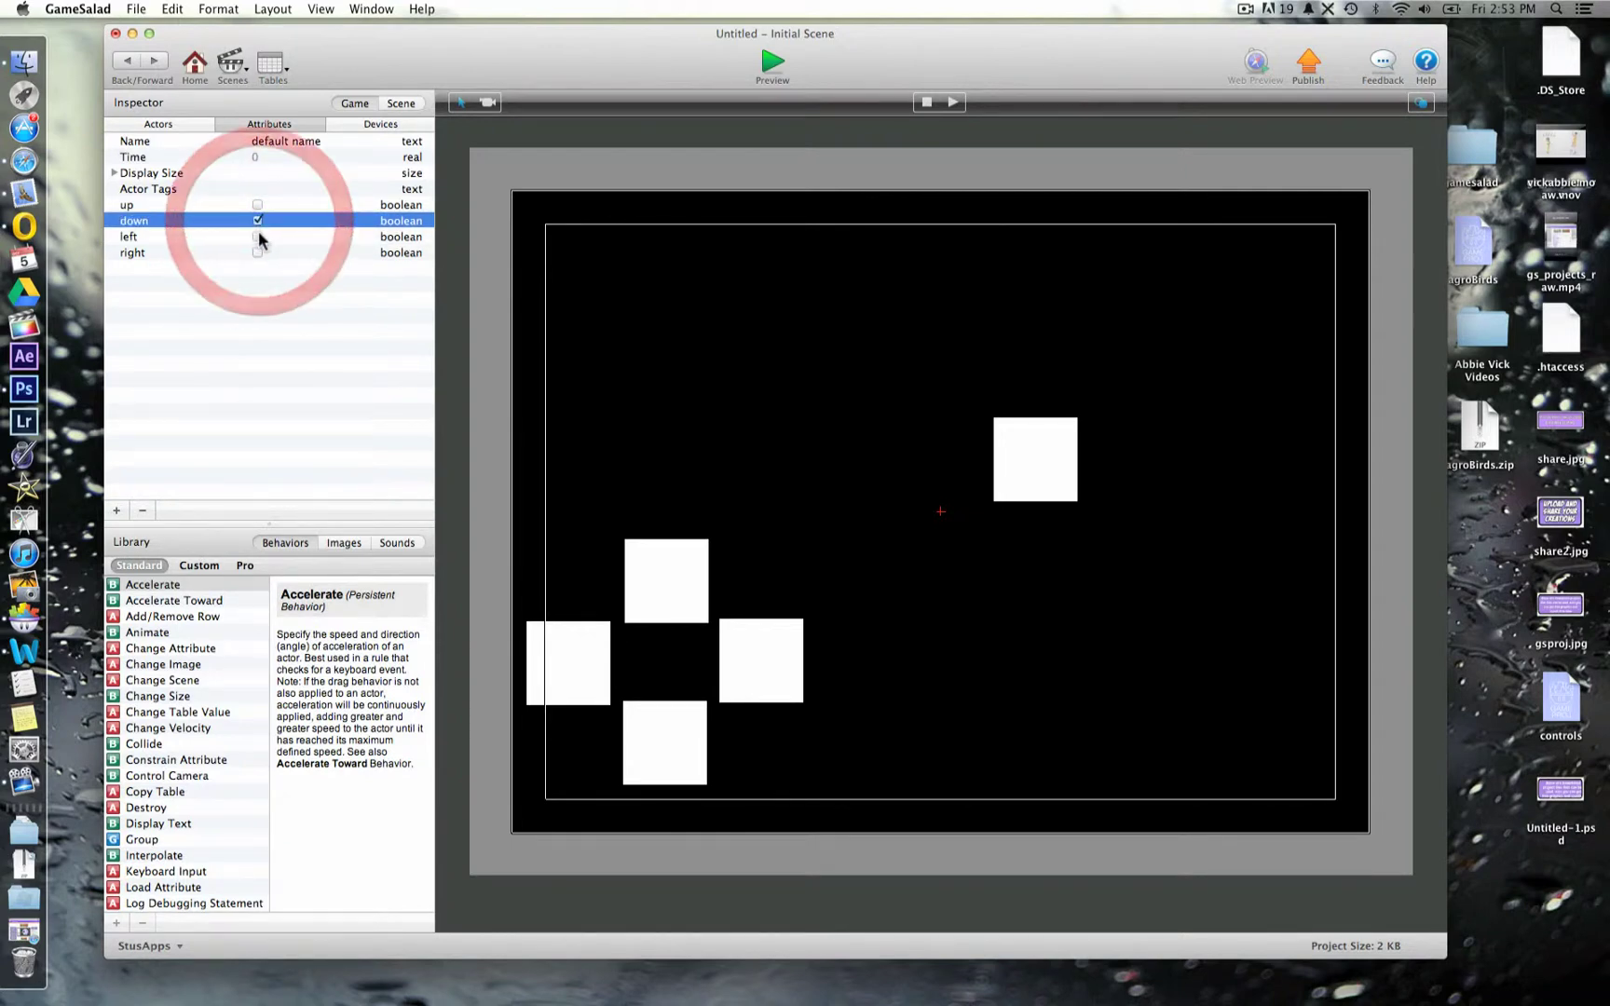
# - Reset the down attribute to false and open the up actor's behaviour editor
pyautogui.click(259, 220)
pyautogui.click(196, 207)
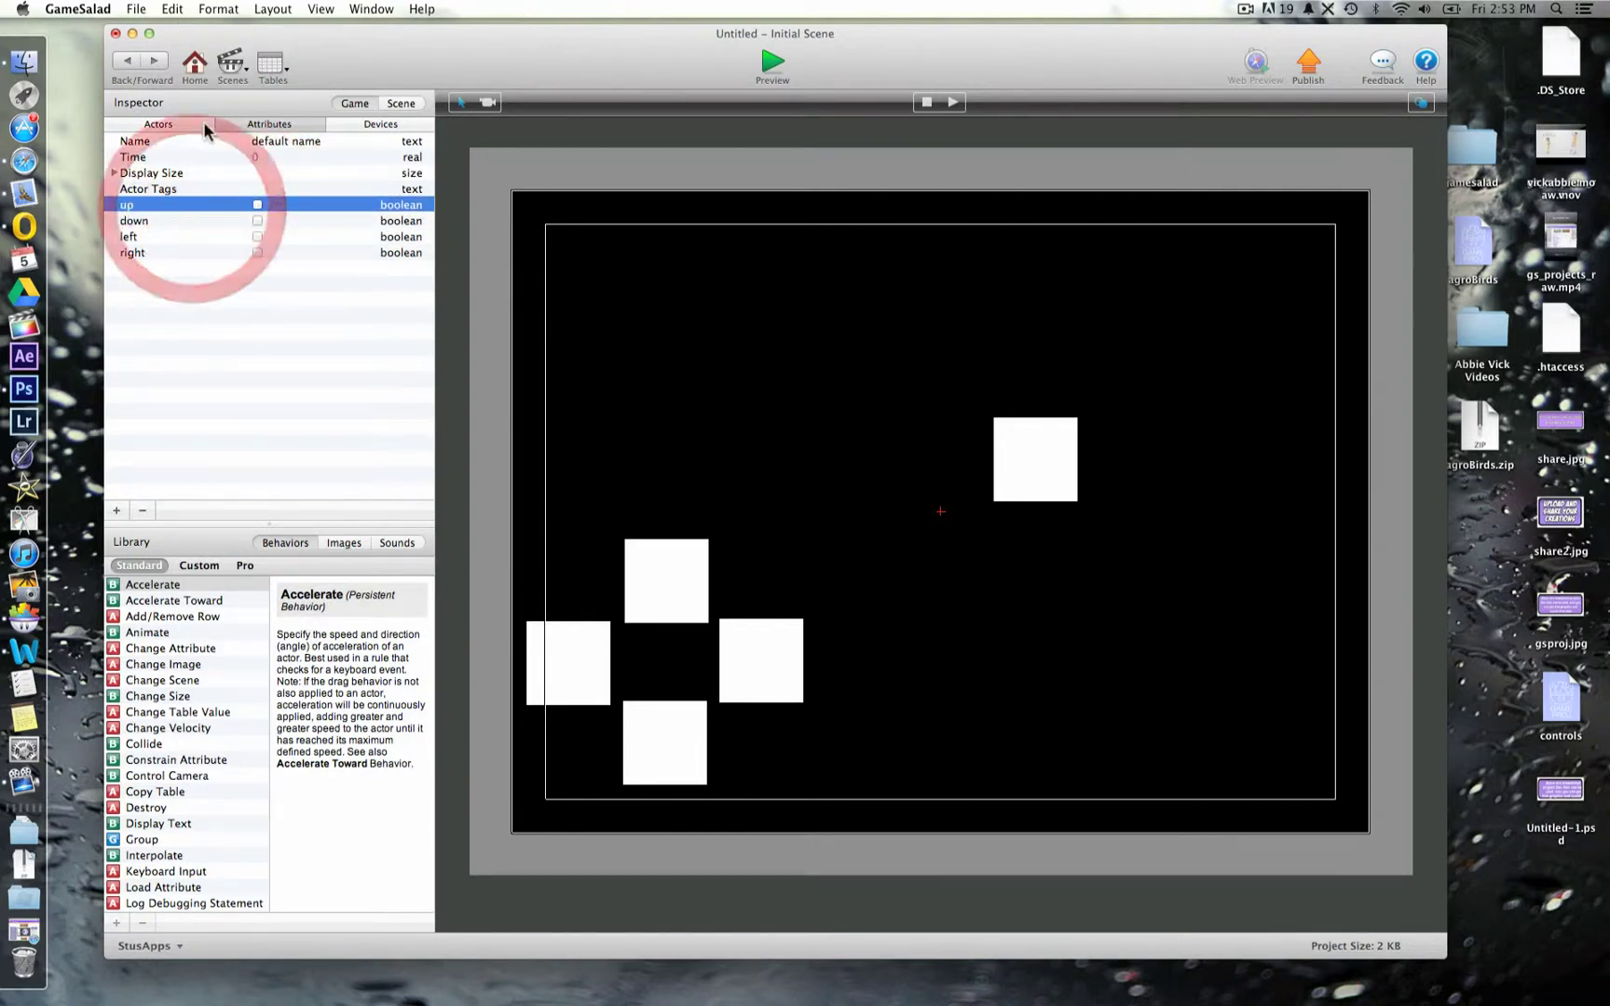
pyautogui.click(186, 123)
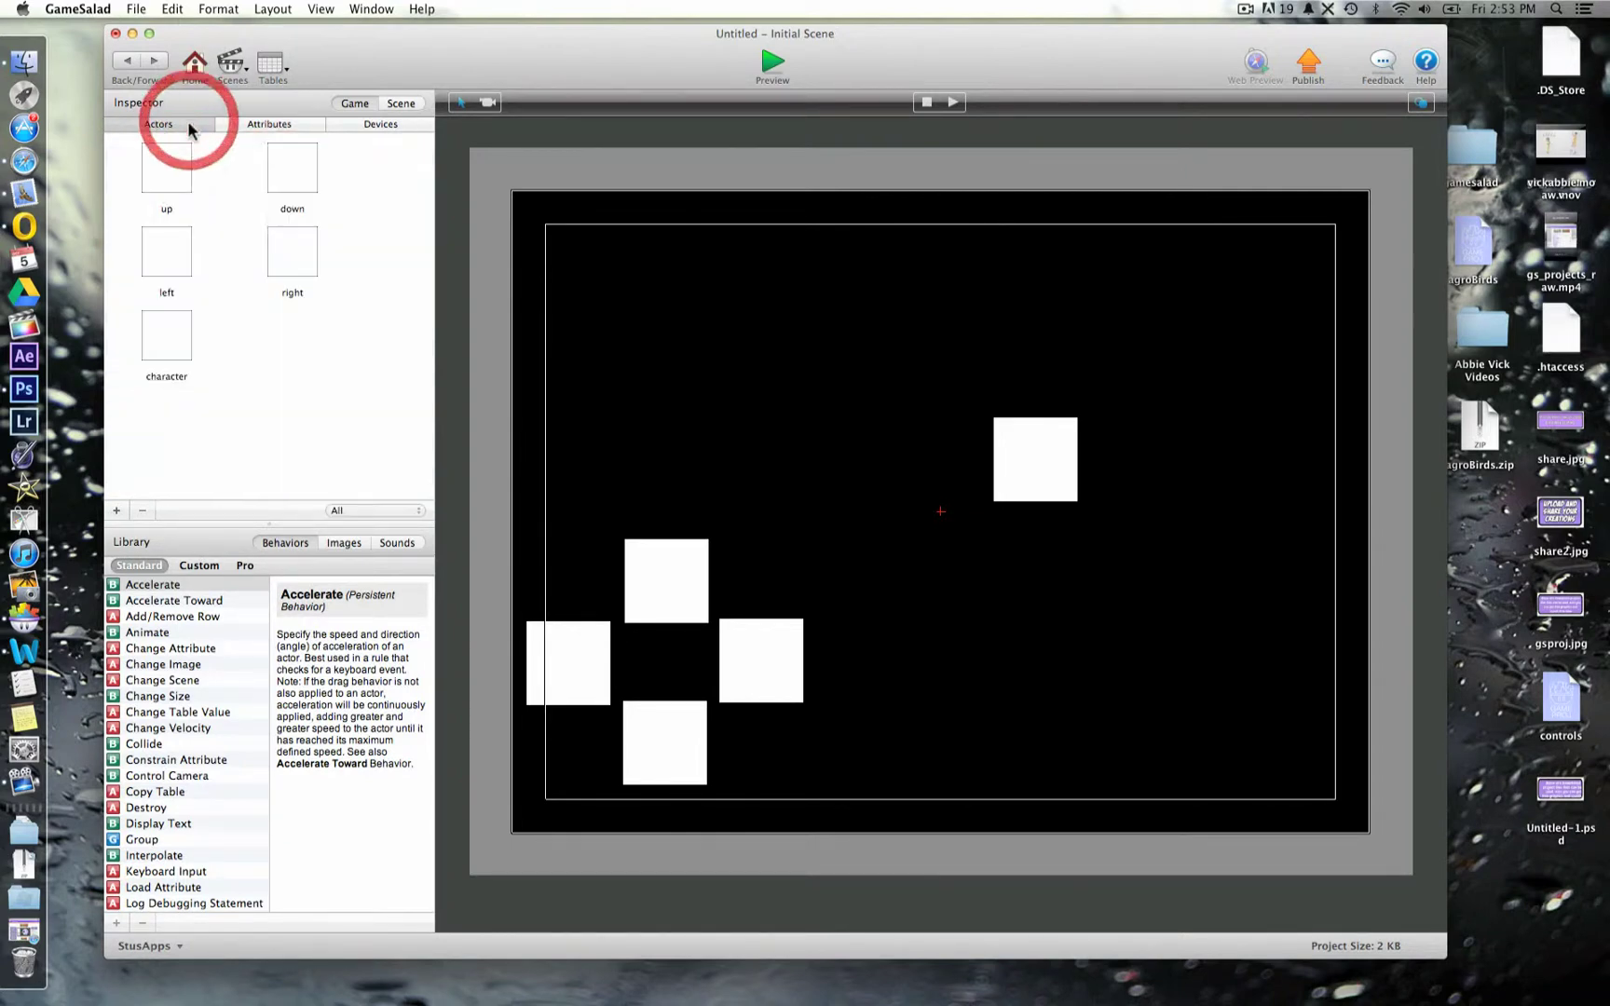
pyautogui.click(163, 186)
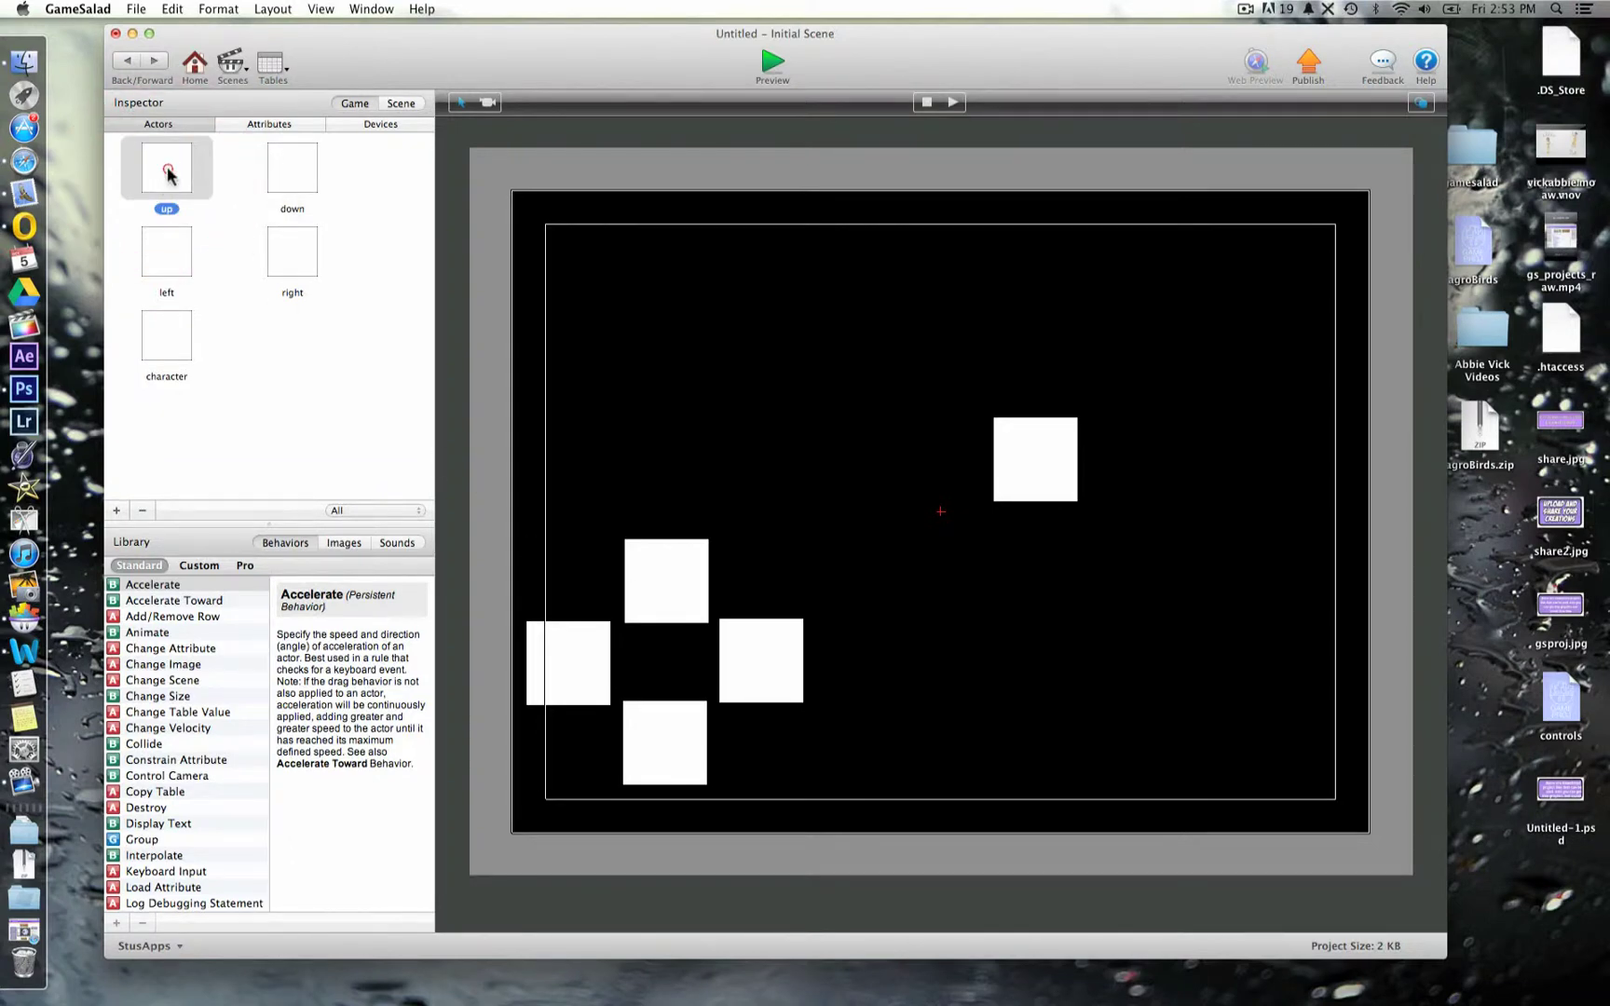
pyautogui.doubleClick(169, 173)
# - Add a rule to the up actor that triggers when touch is pressed
pyautogui.click(1383, 103)
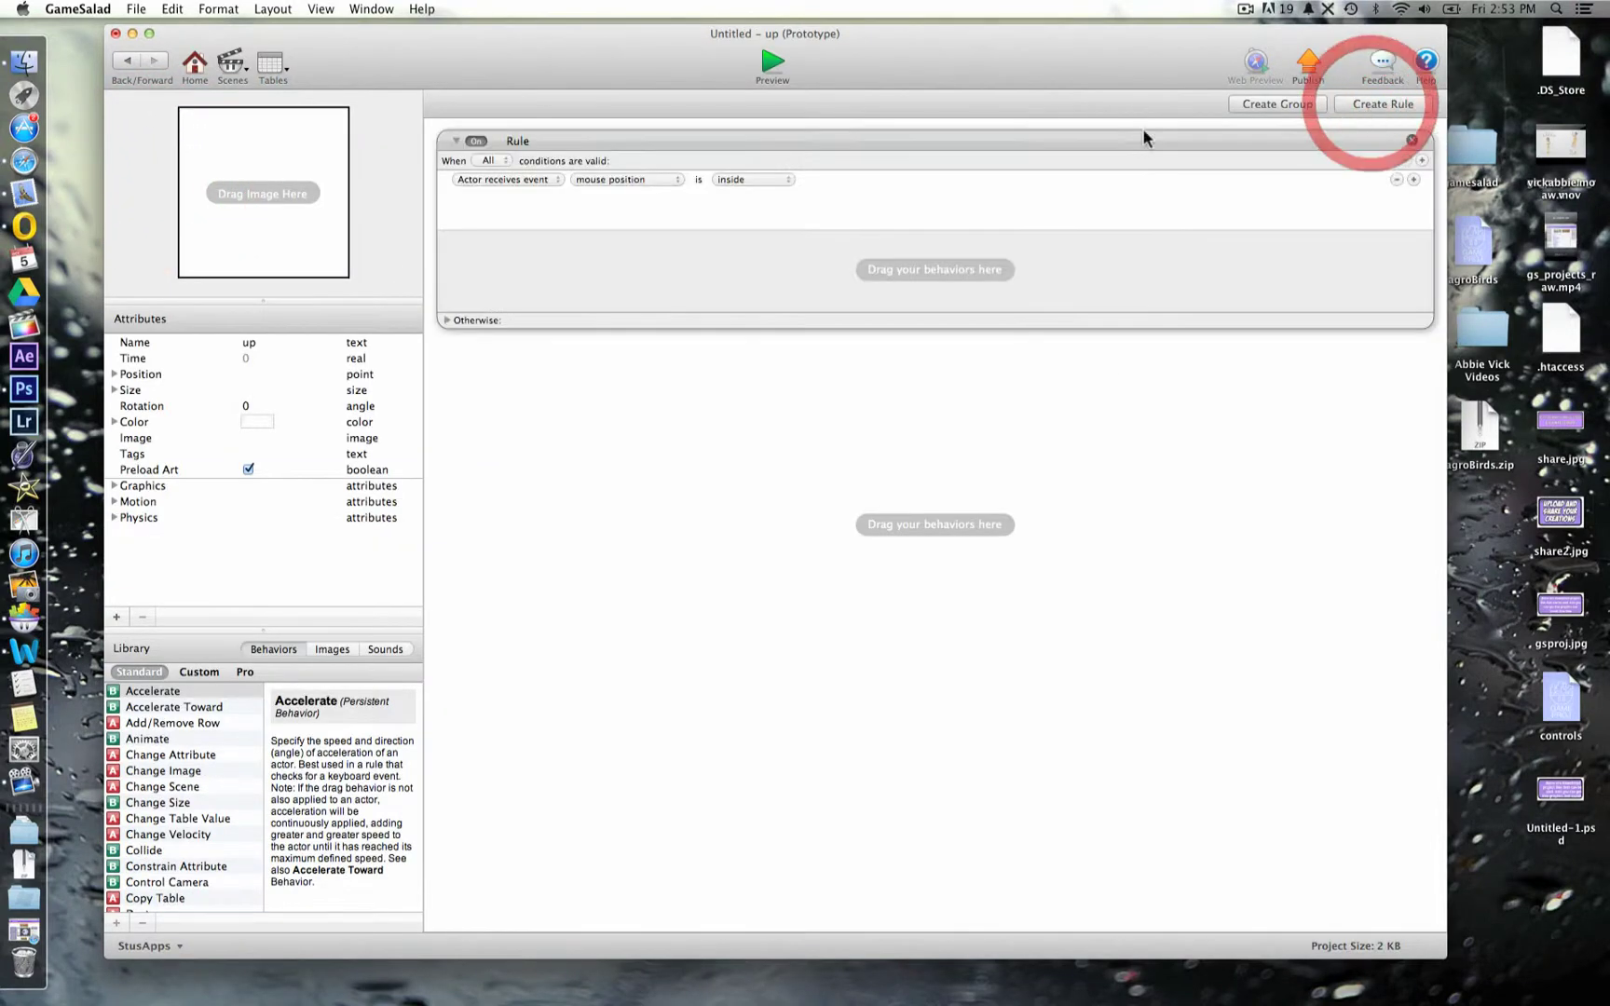
pyautogui.click(503, 180)
pyautogui.click(499, 195)
pyautogui.click(603, 179)
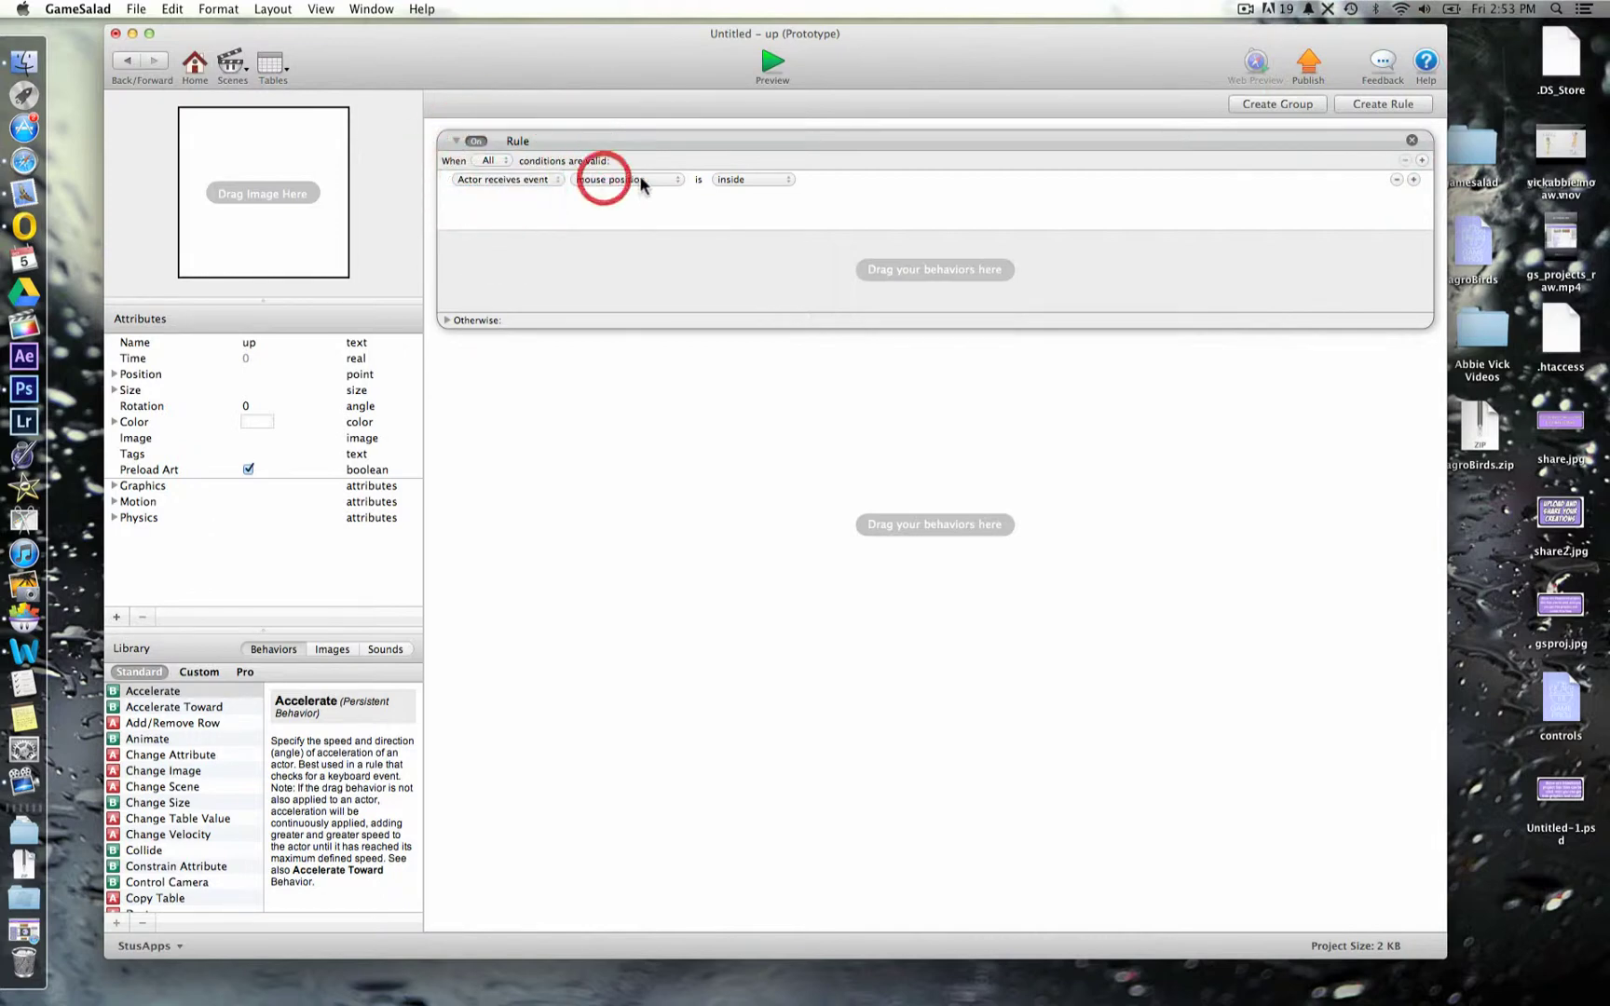
pyautogui.click(642, 179)
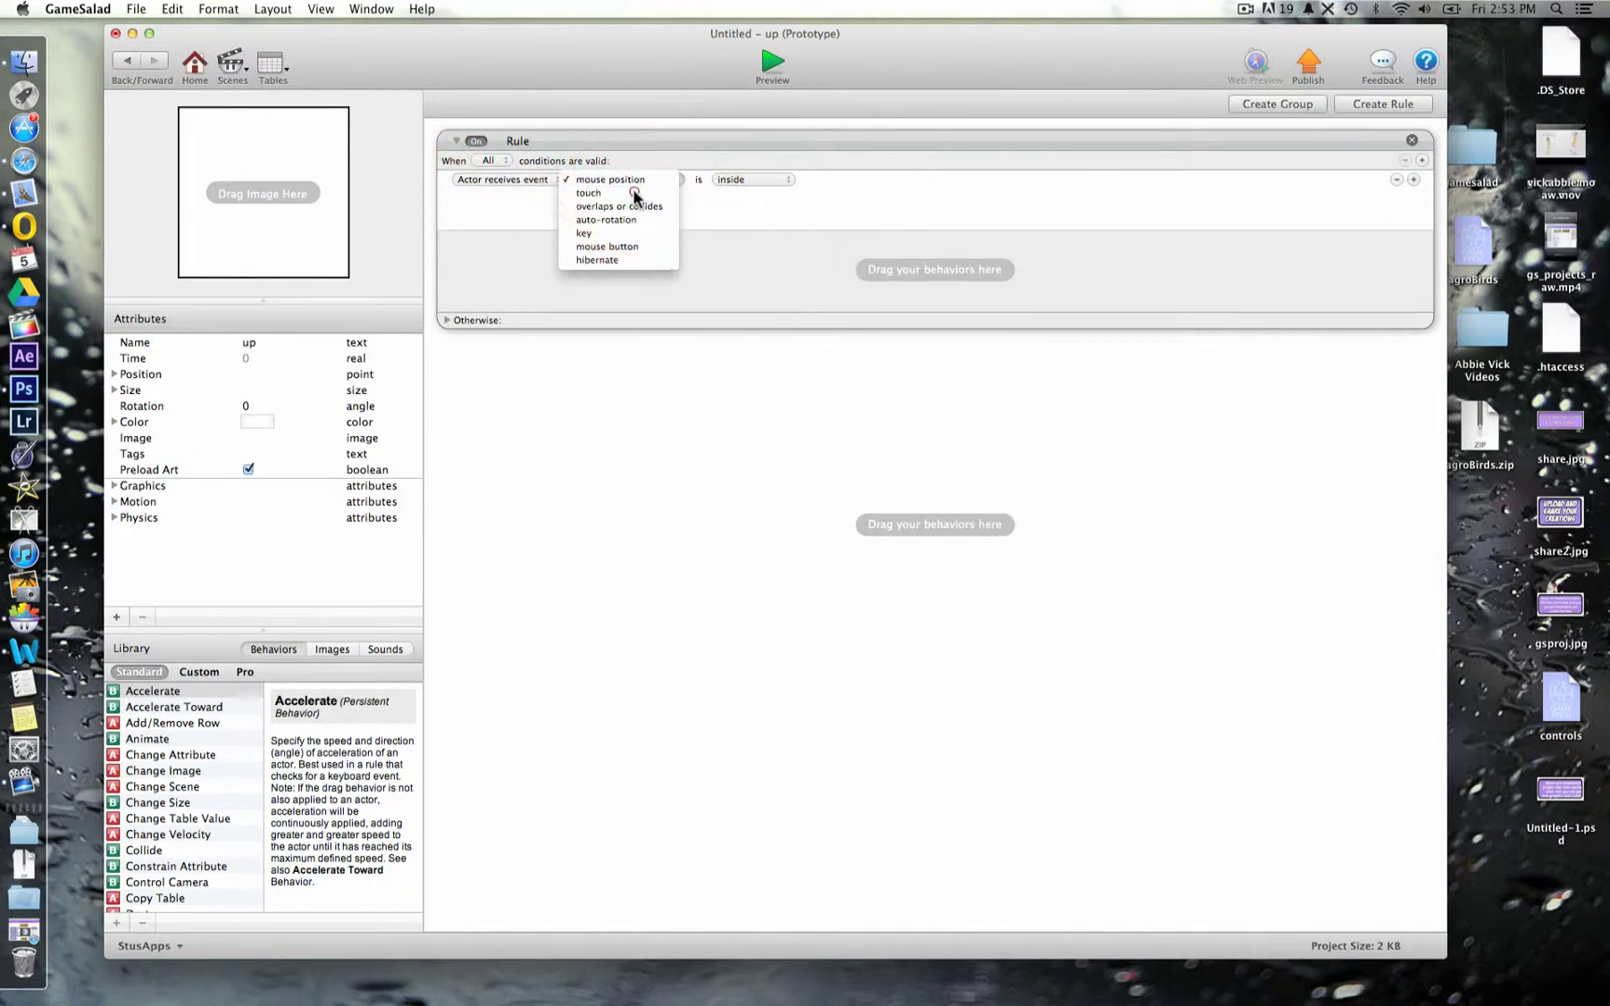
pyautogui.click(637, 192)
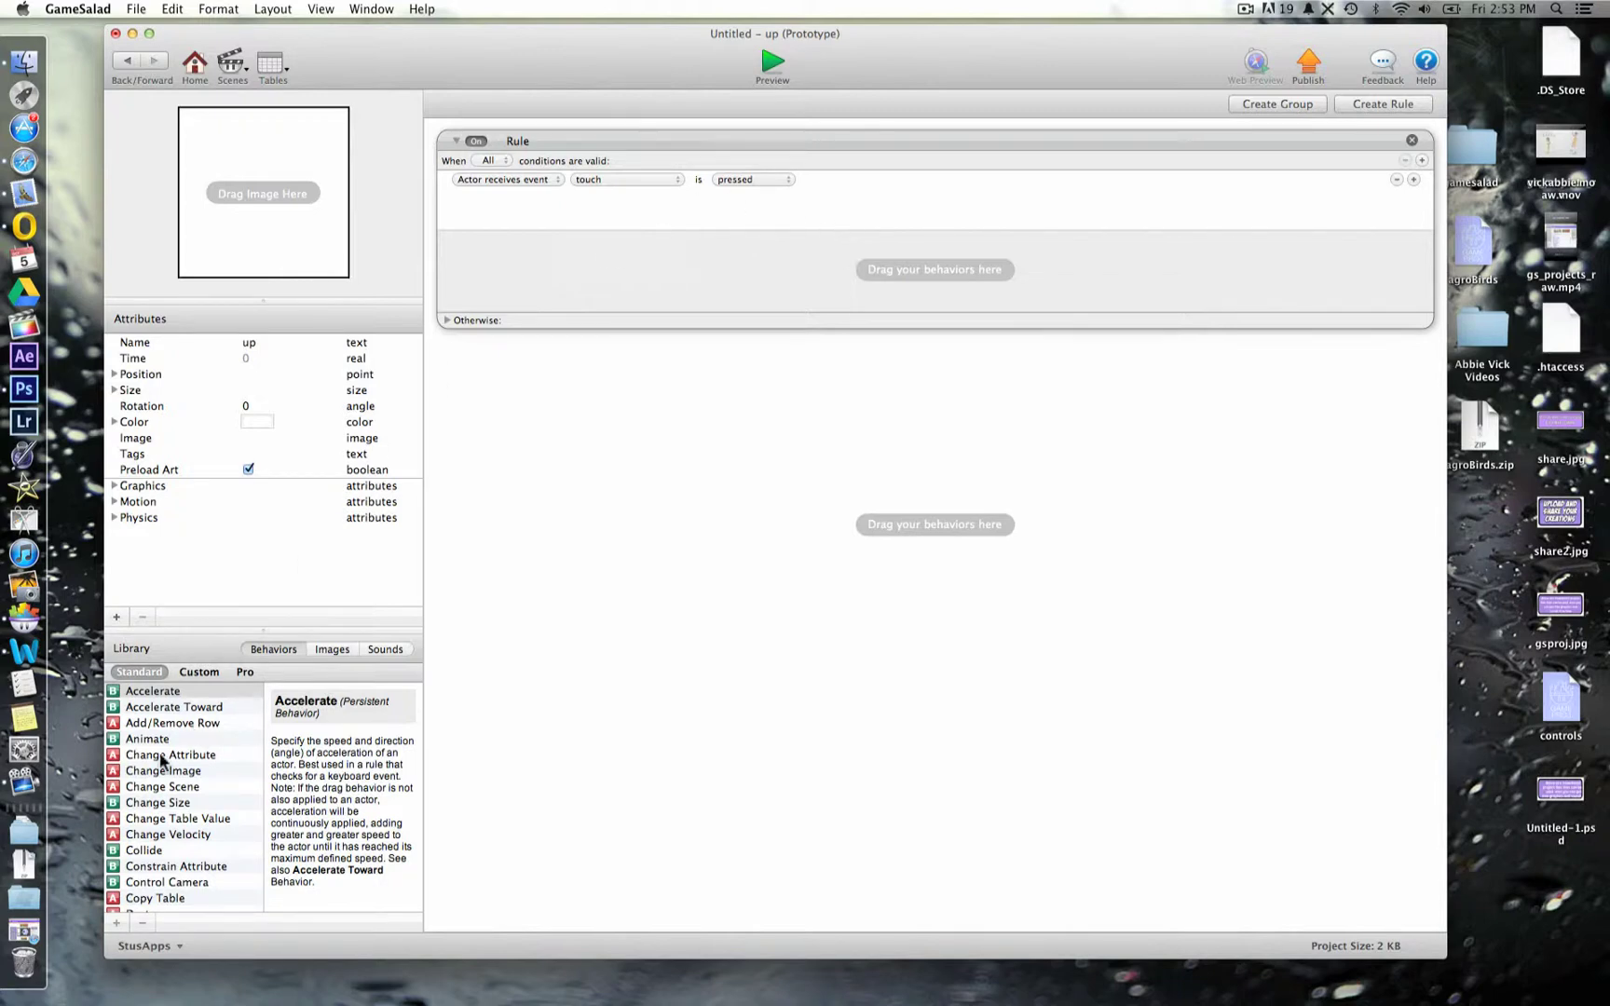
# - Add a Change Attribute setting game.up to true inside the rule
pyautogui.moveTo(160, 757); pyautogui.dragTo(603, 265)
pyautogui.click(685, 277)
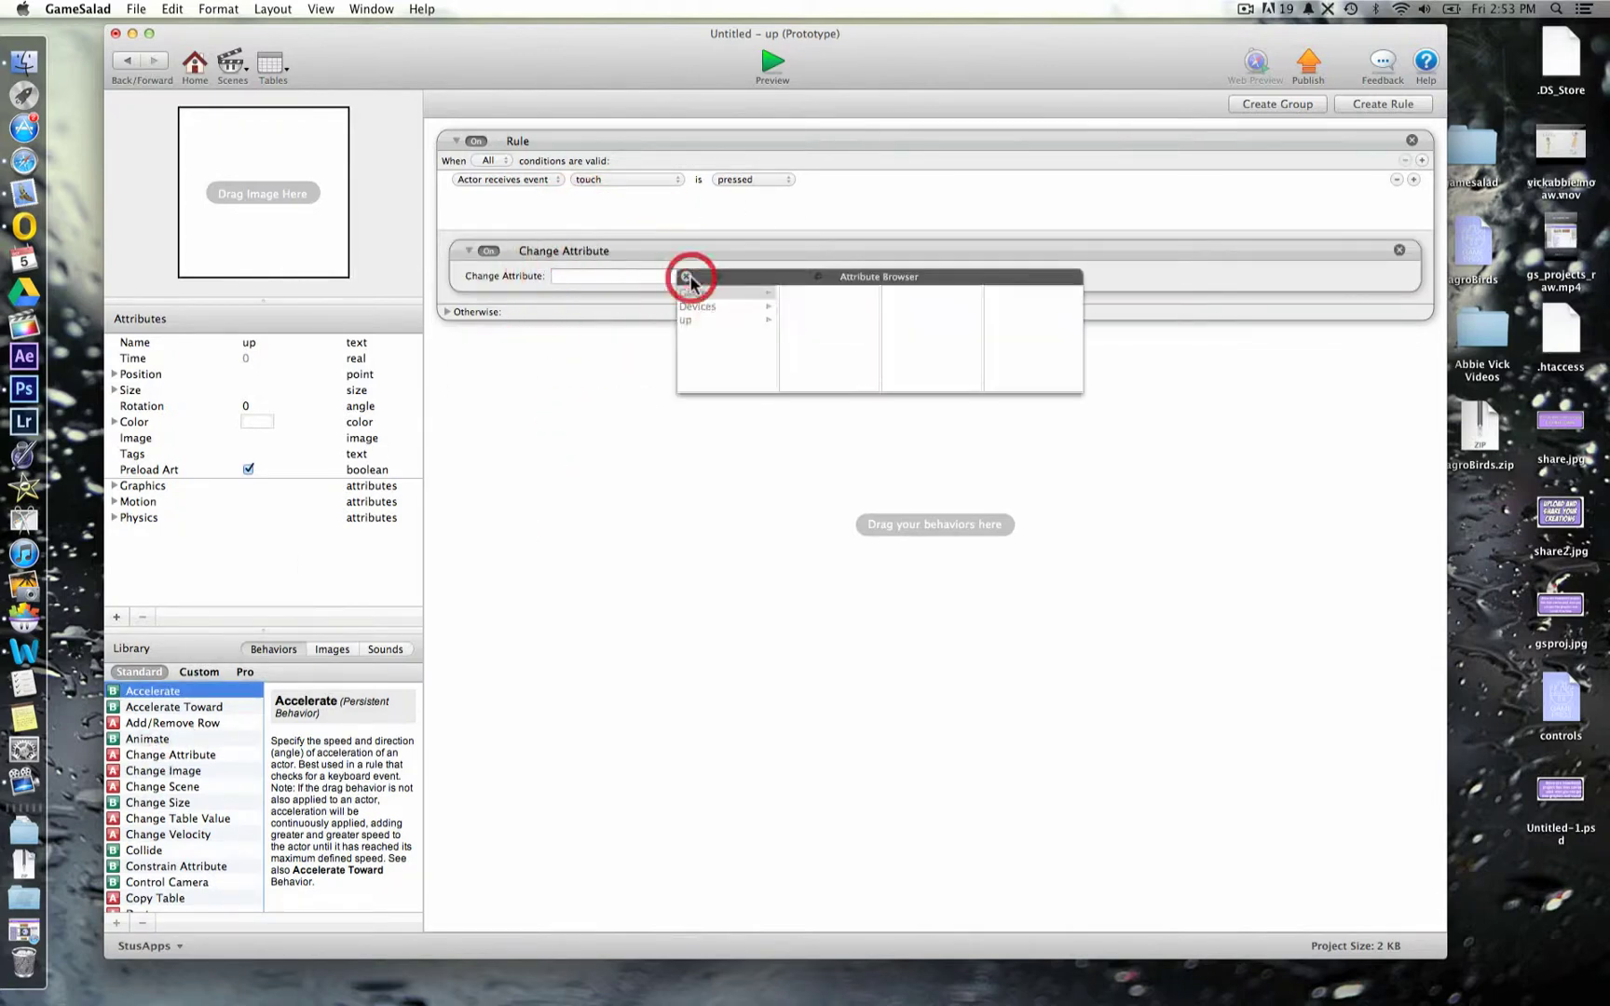
pyautogui.click(706, 292)
pyautogui.click(791, 346)
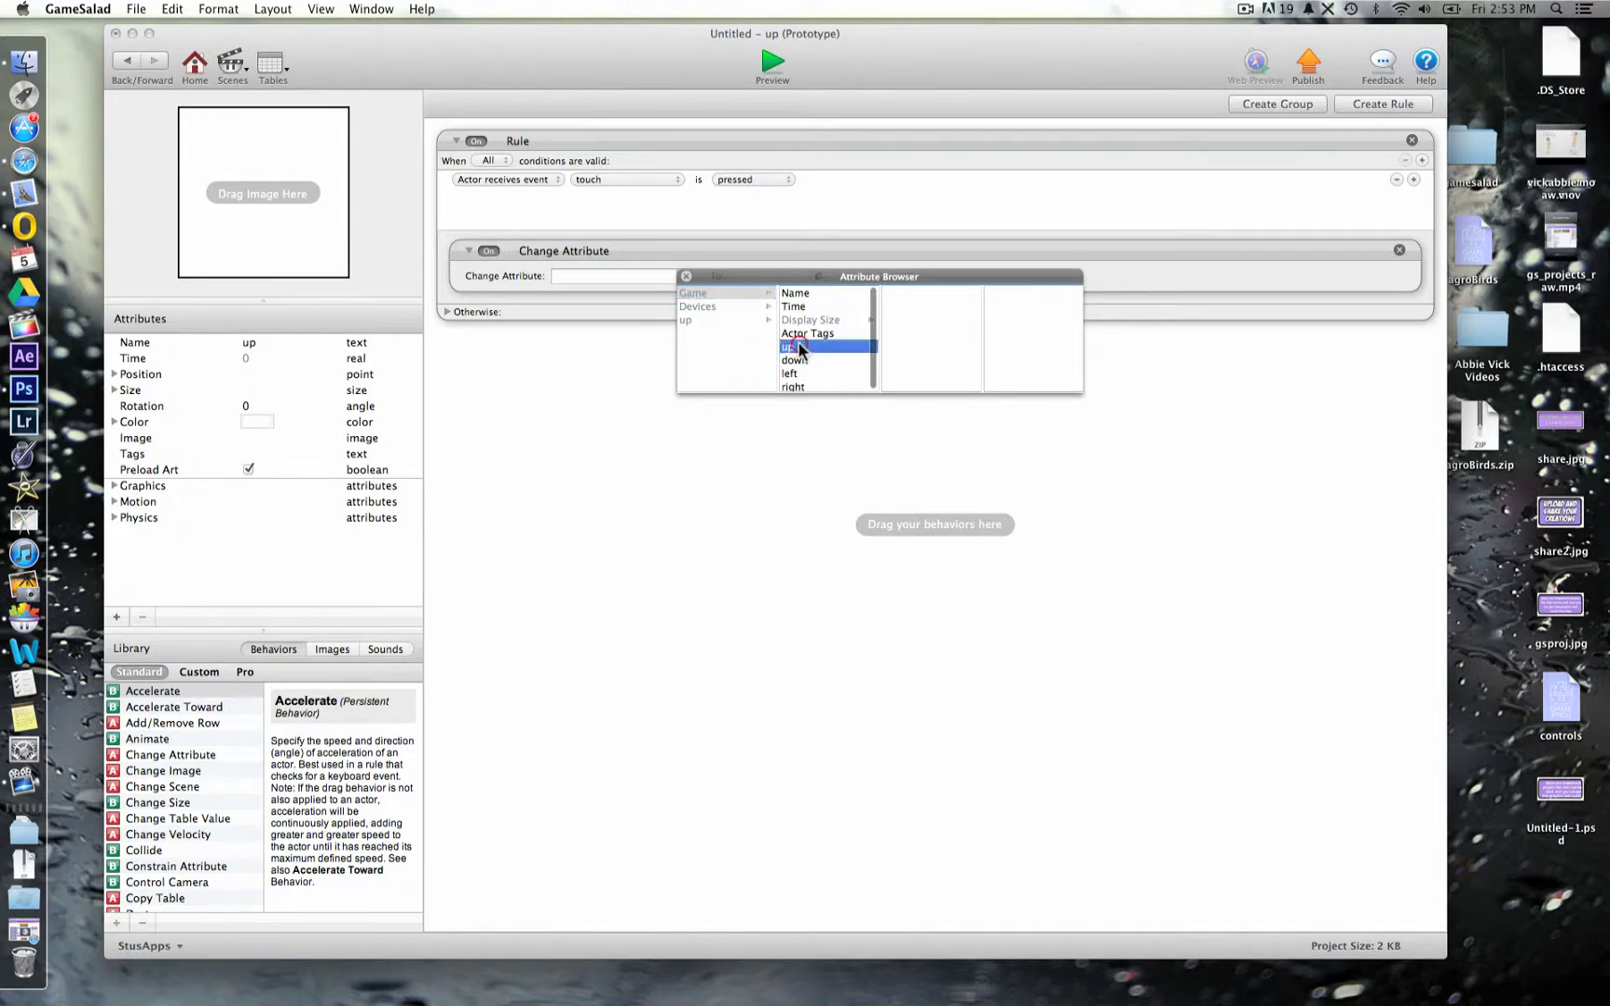
pyautogui.click(788, 331)
pyautogui.click(772, 274)
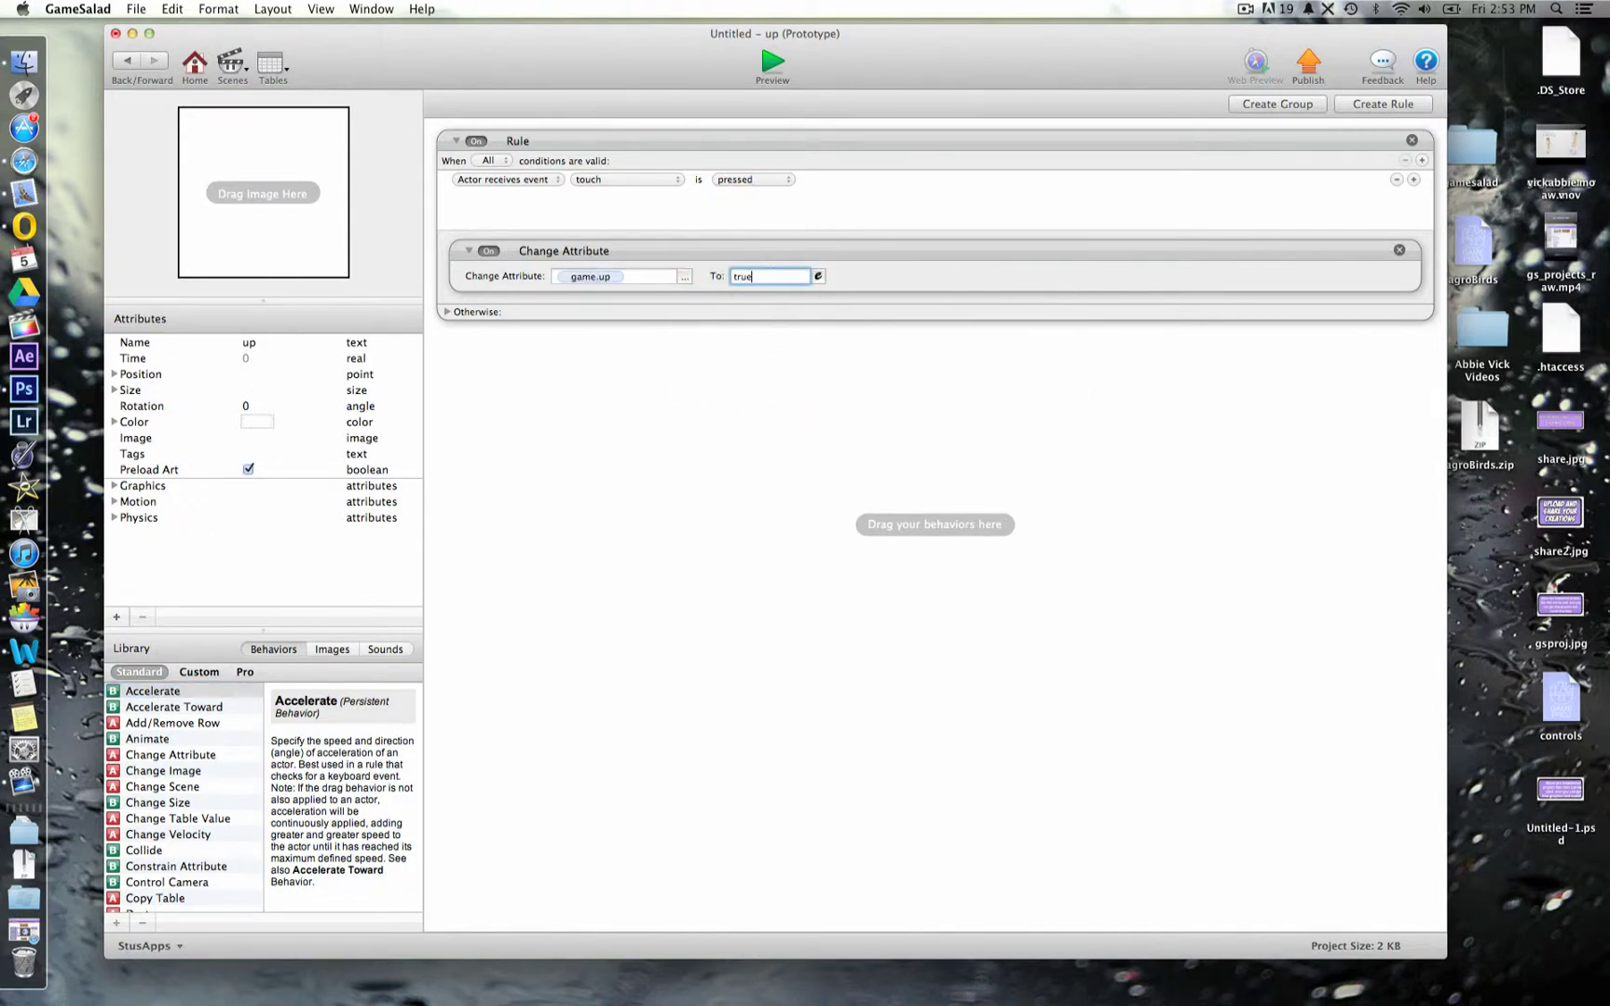
pyautogui.click(805, 399)
# - Under Otherwise, add a Change Attribute setting game.up to false
pyautogui.click(445, 311)
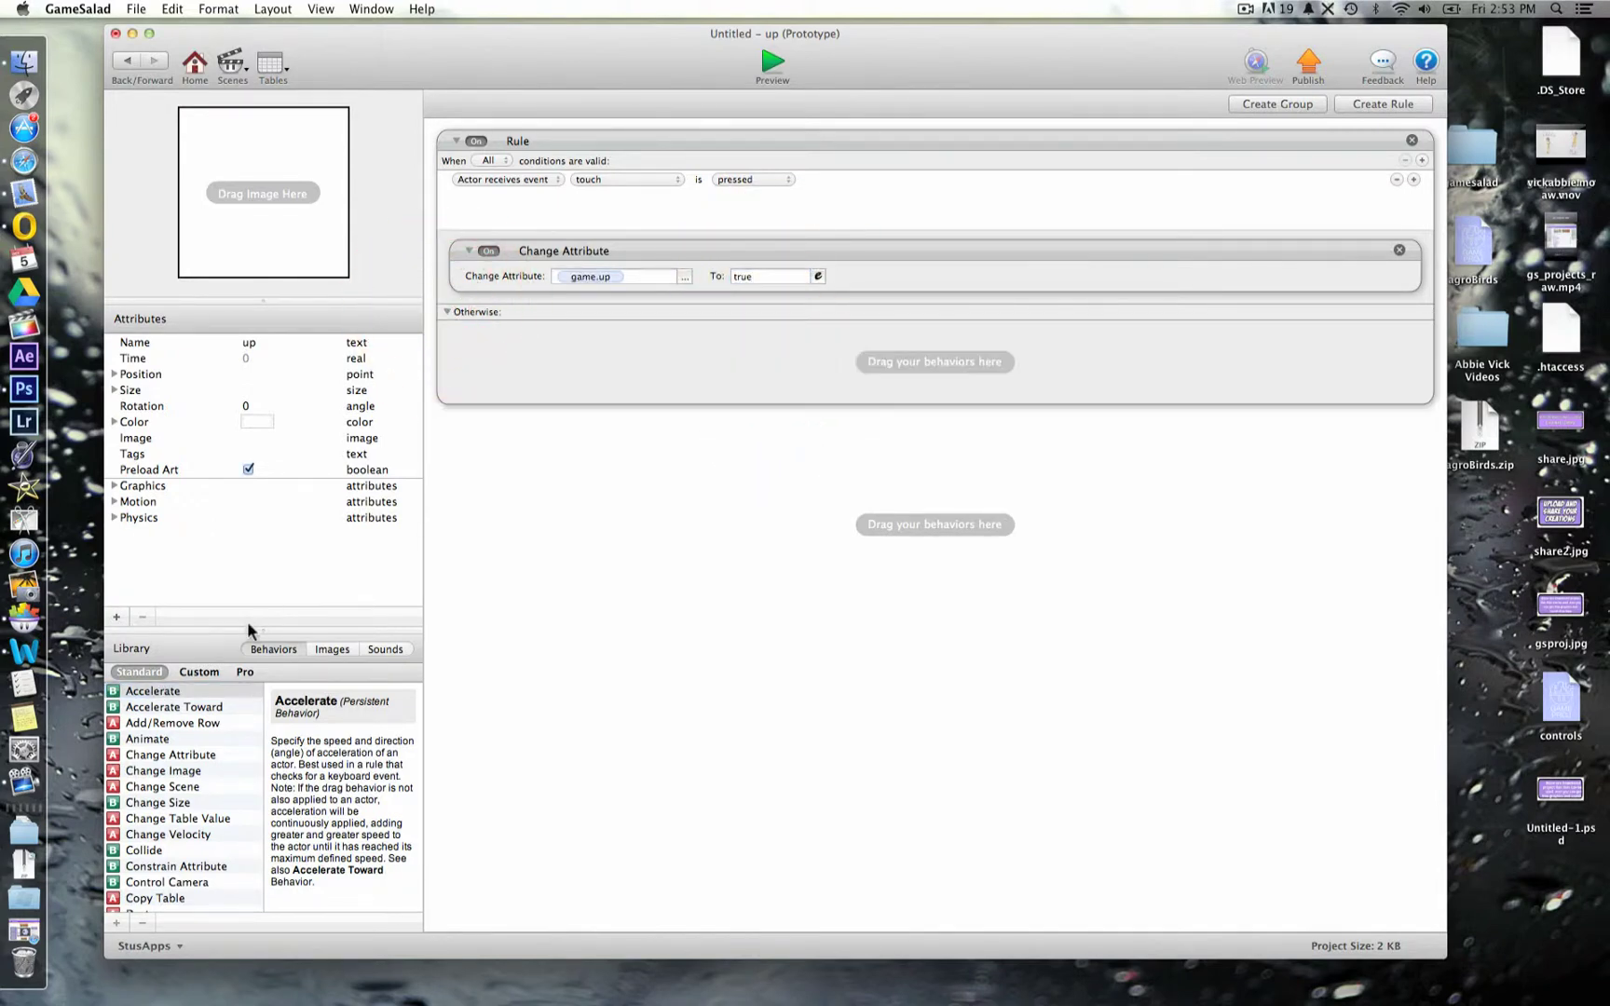
pyautogui.moveTo(157, 760); pyautogui.dragTo(571, 416)
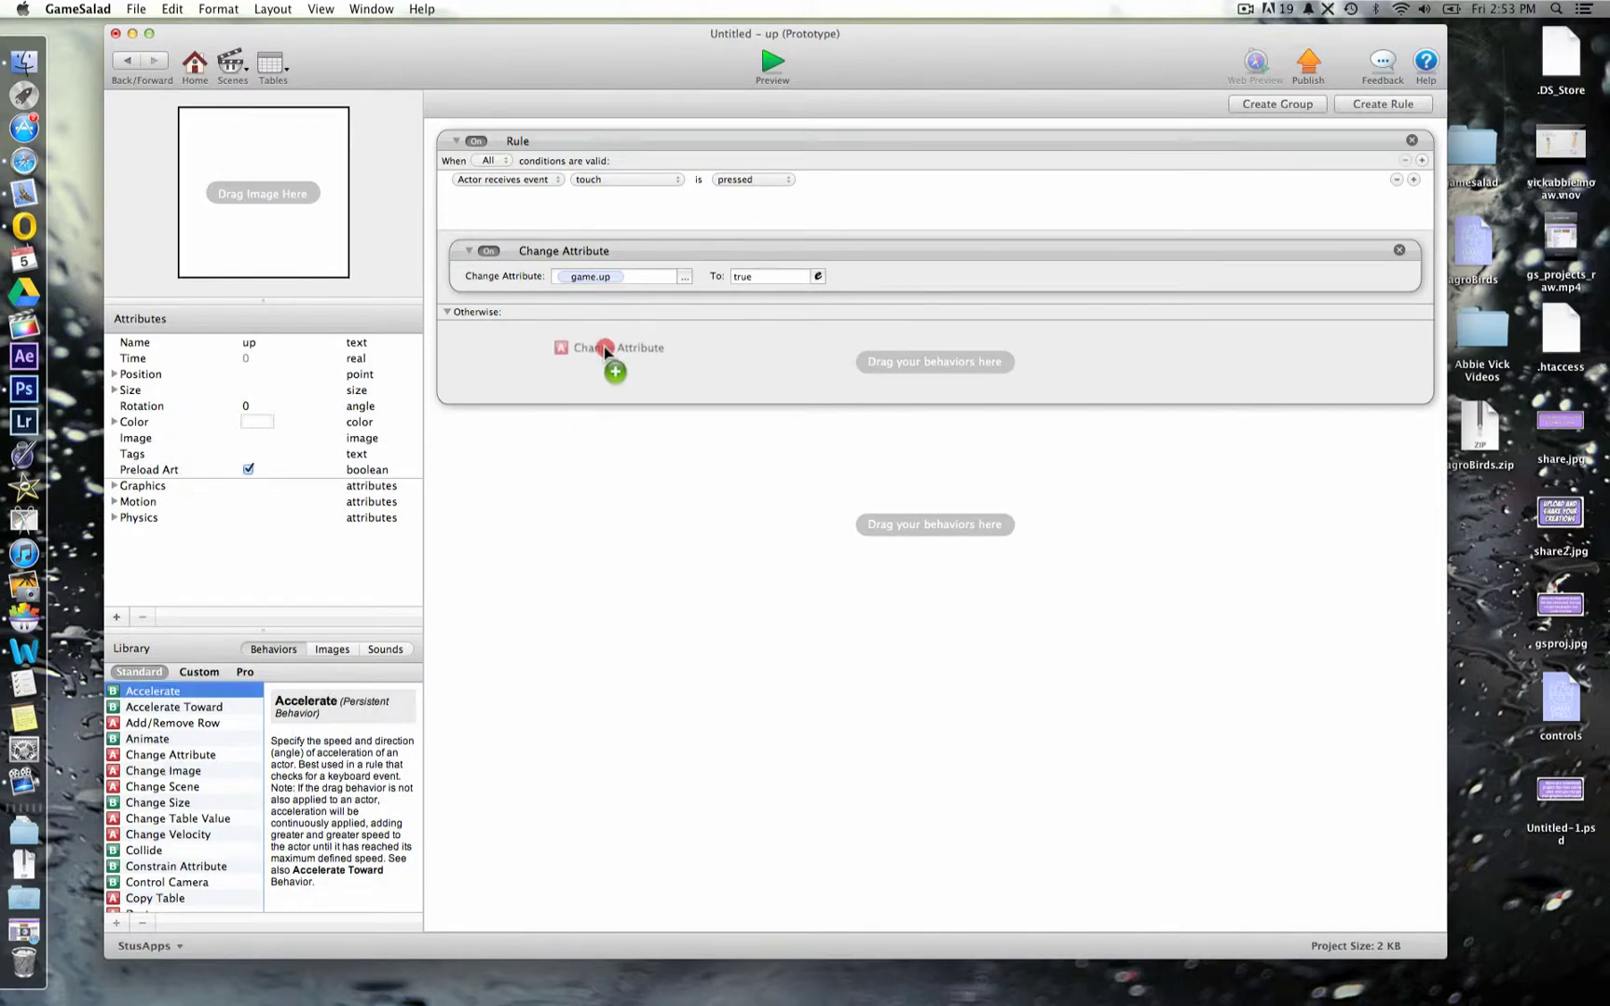
pyautogui.moveTo(605, 349); pyautogui.dragTo(617, 339)
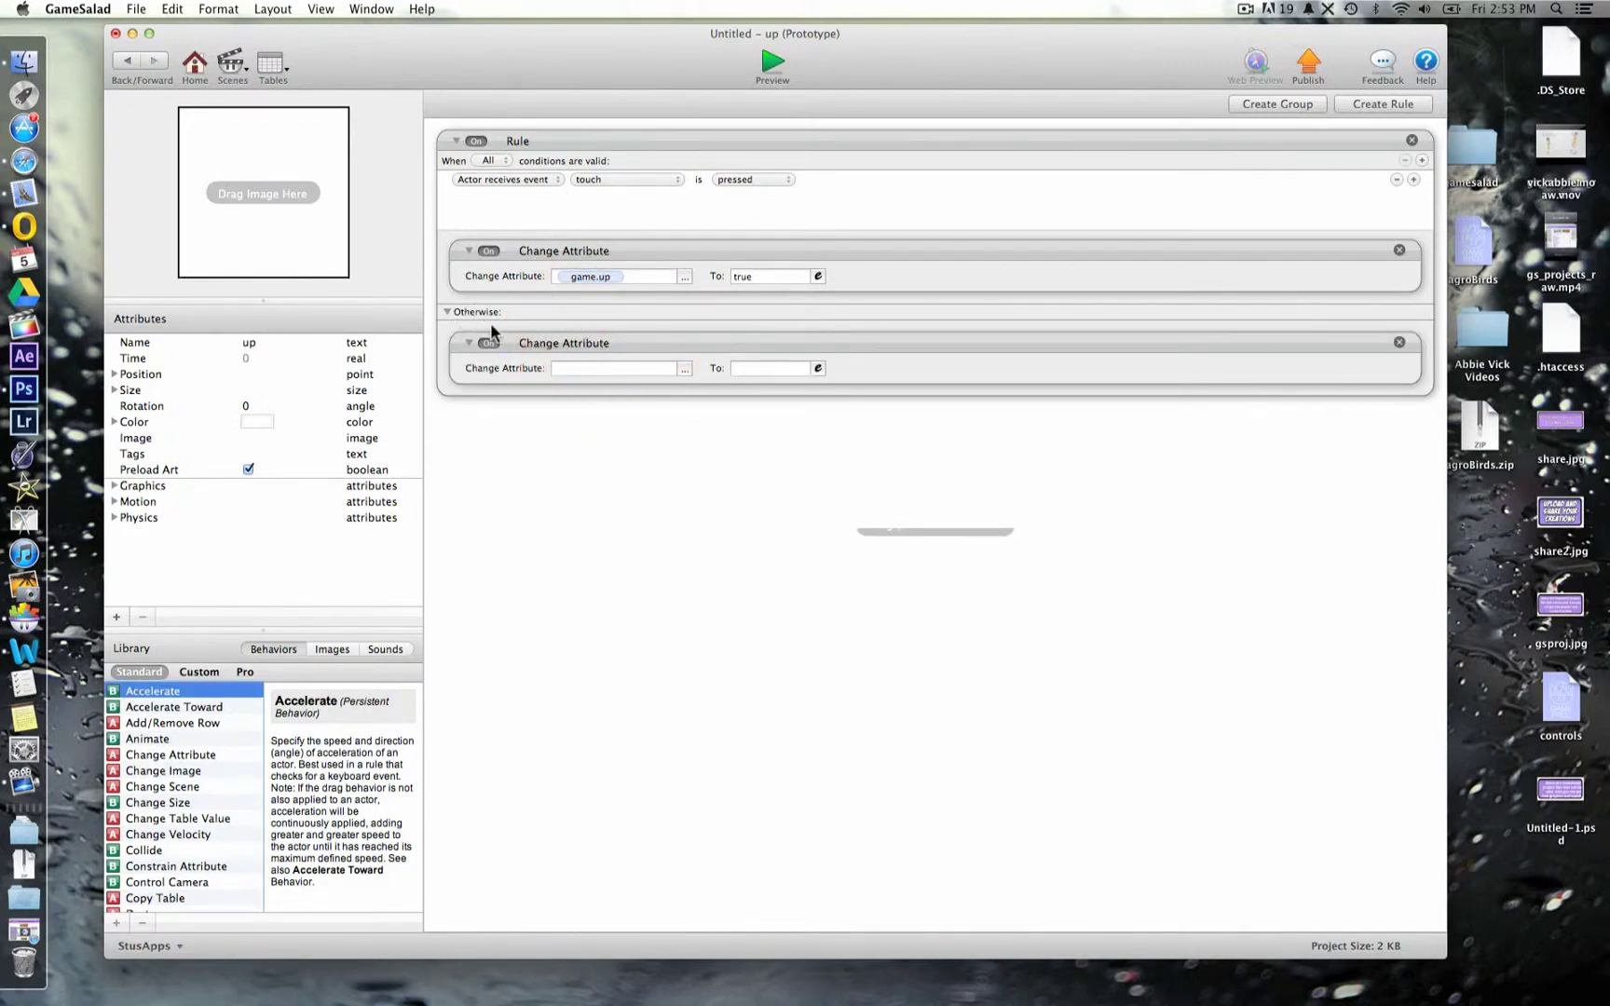
pyautogui.click(683, 369)
pyautogui.click(678, 399)
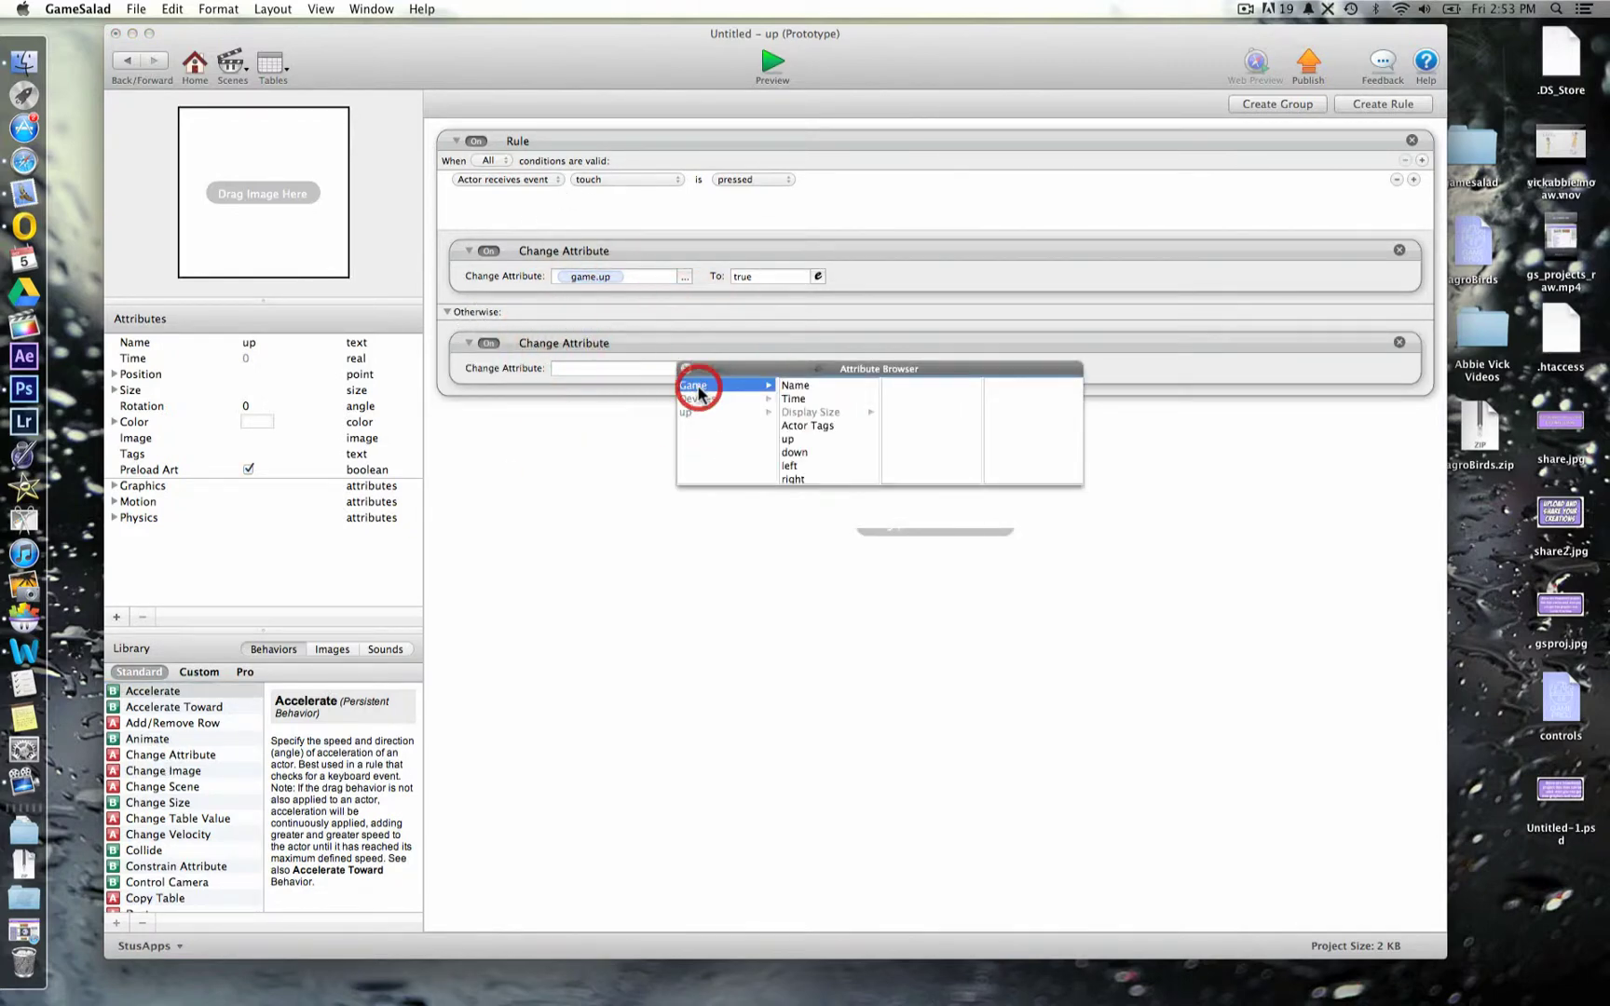
pyautogui.click(796, 438)
pyautogui.click(769, 369)
pyautogui.write('fa')
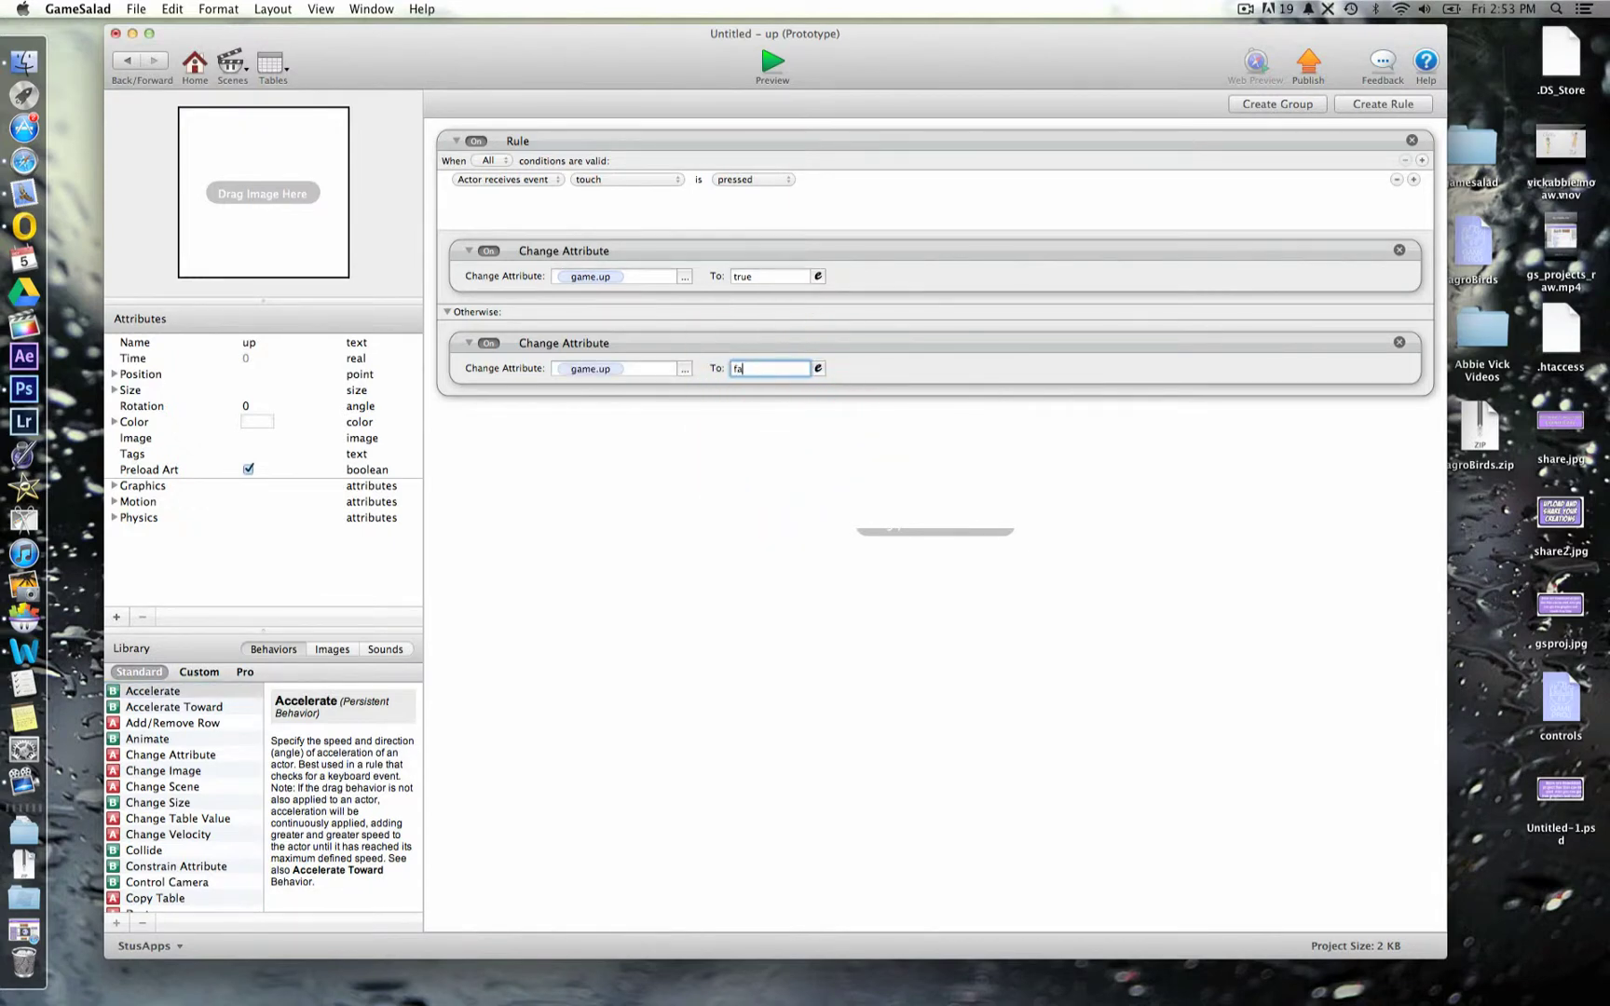
pyautogui.write('lse')
pyautogui.click(799, 540)
pyautogui.click(646, 135)
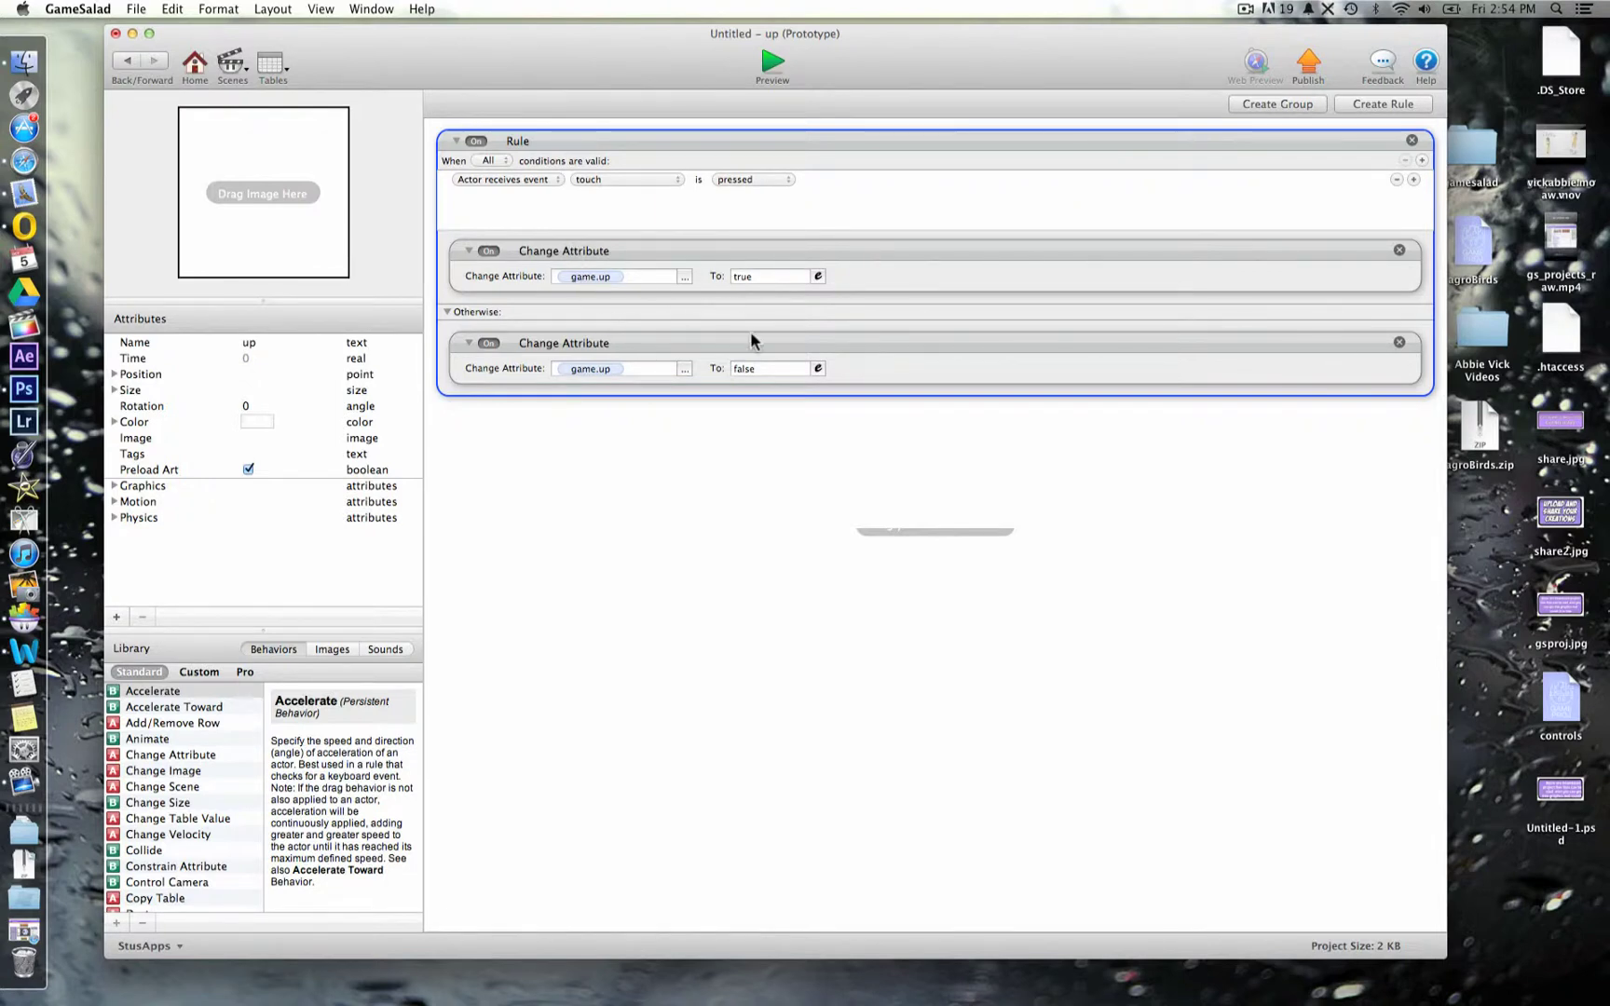
# - Copy the up actor's touch rule and paste it into the down actor
pyautogui.click(629, 141)
pyautogui.click(172, 8)
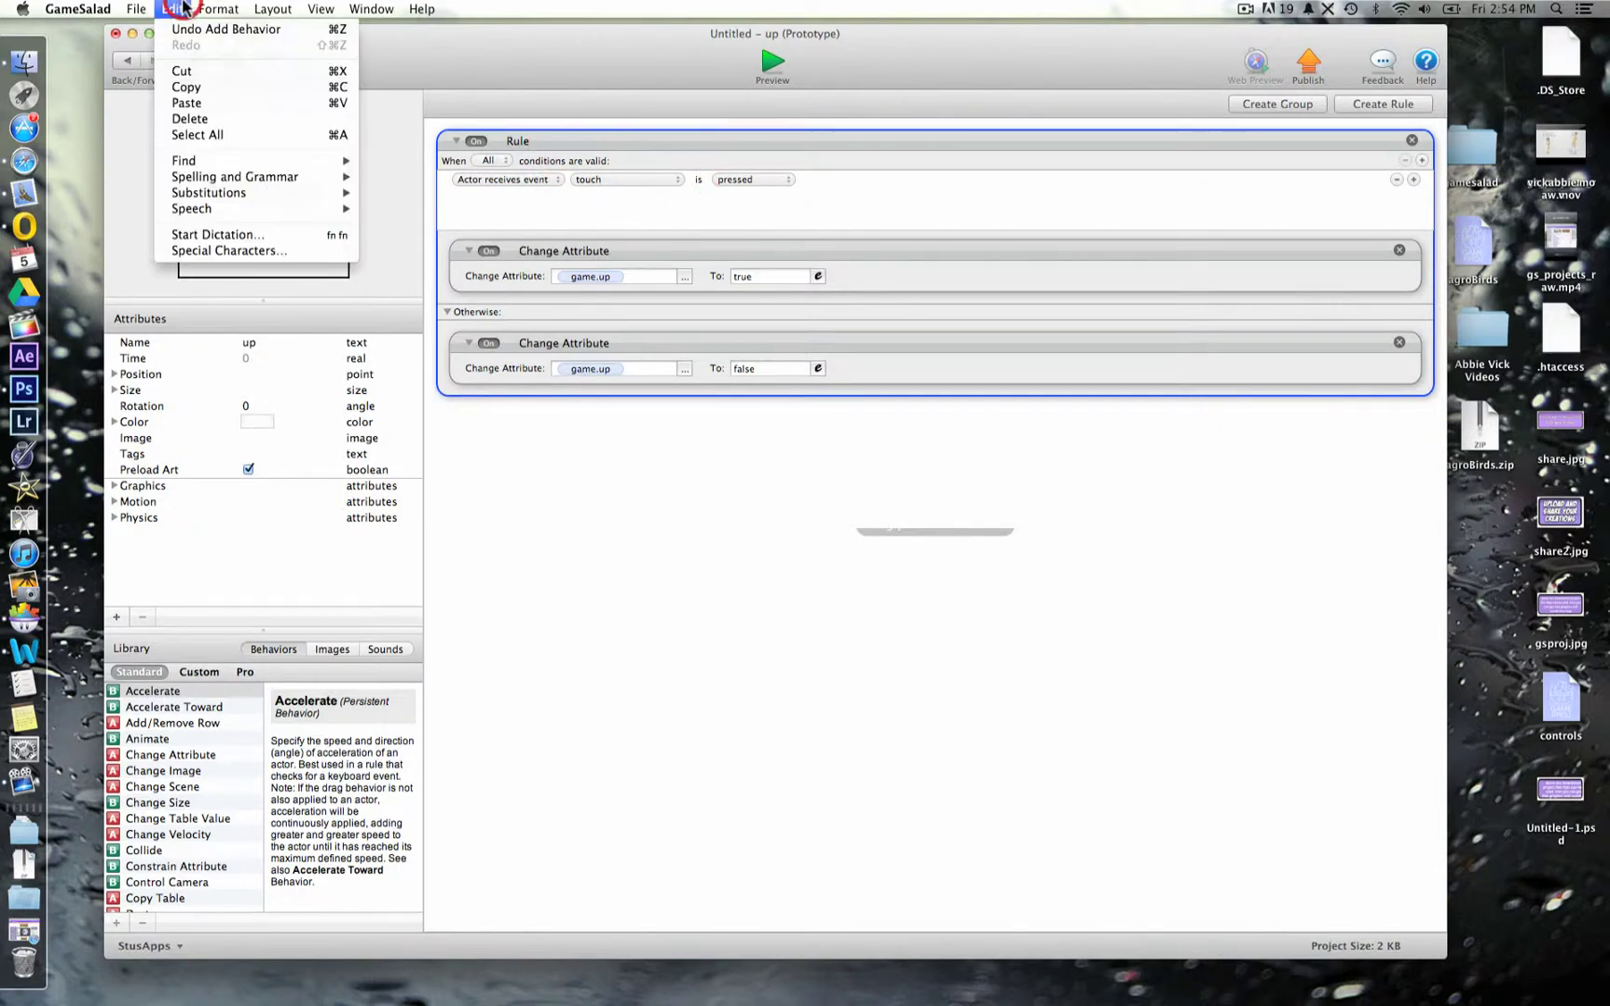
pyautogui.click(186, 102)
pyautogui.click(127, 60)
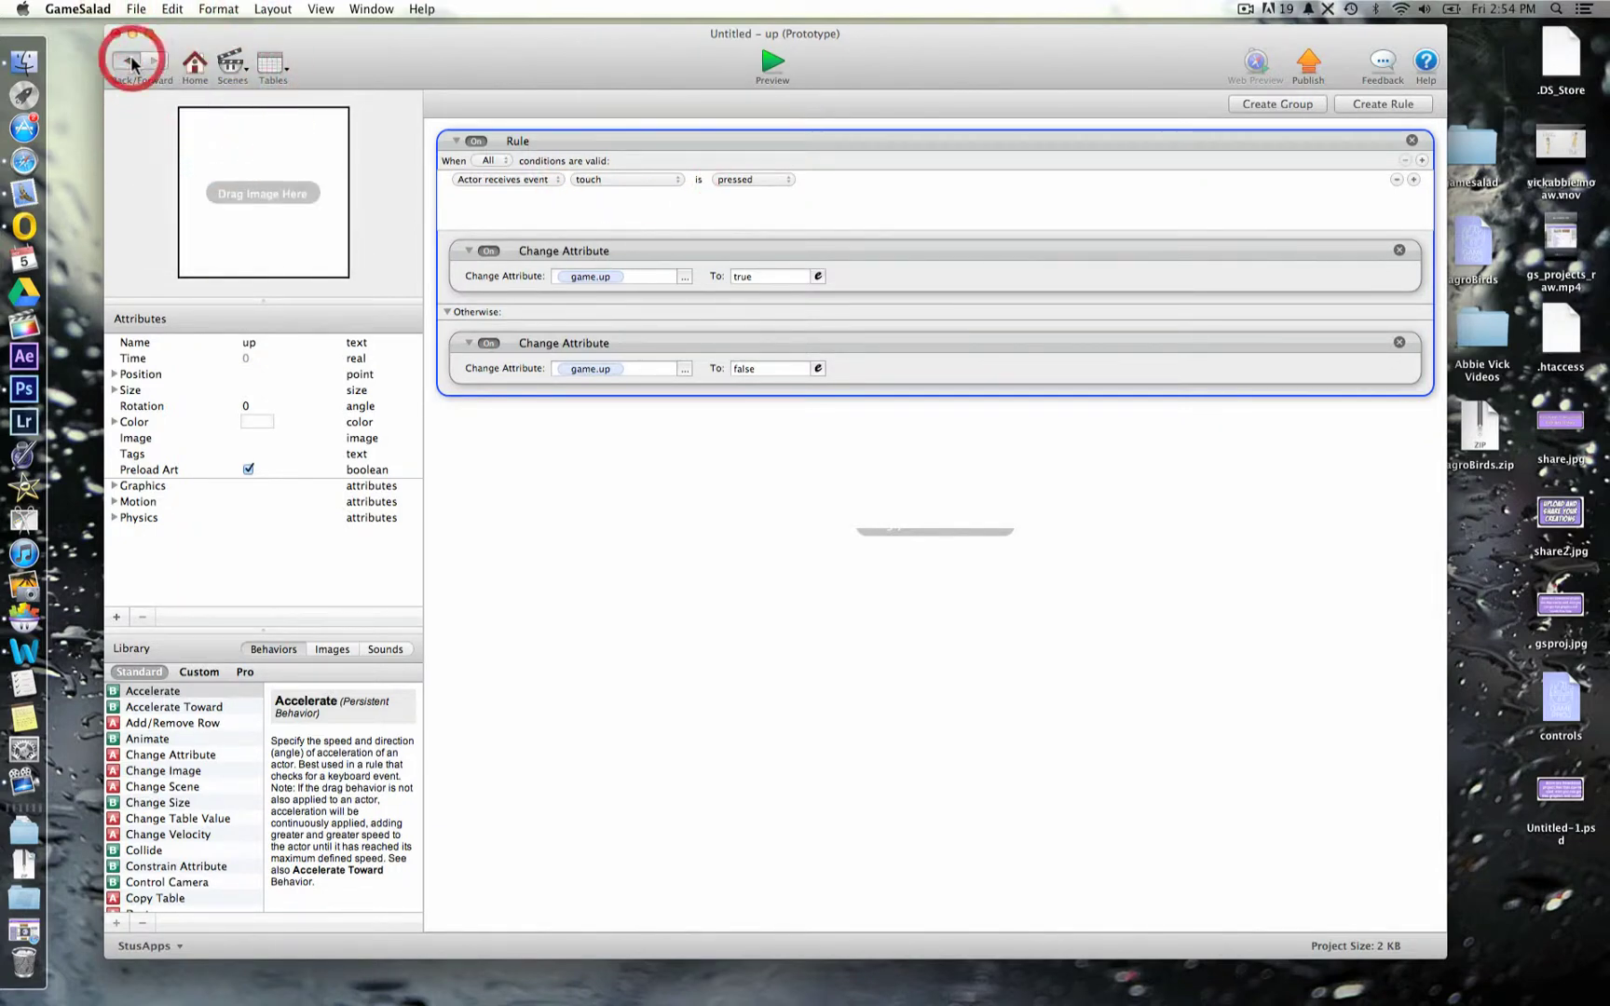
pyautogui.doubleClick(279, 171)
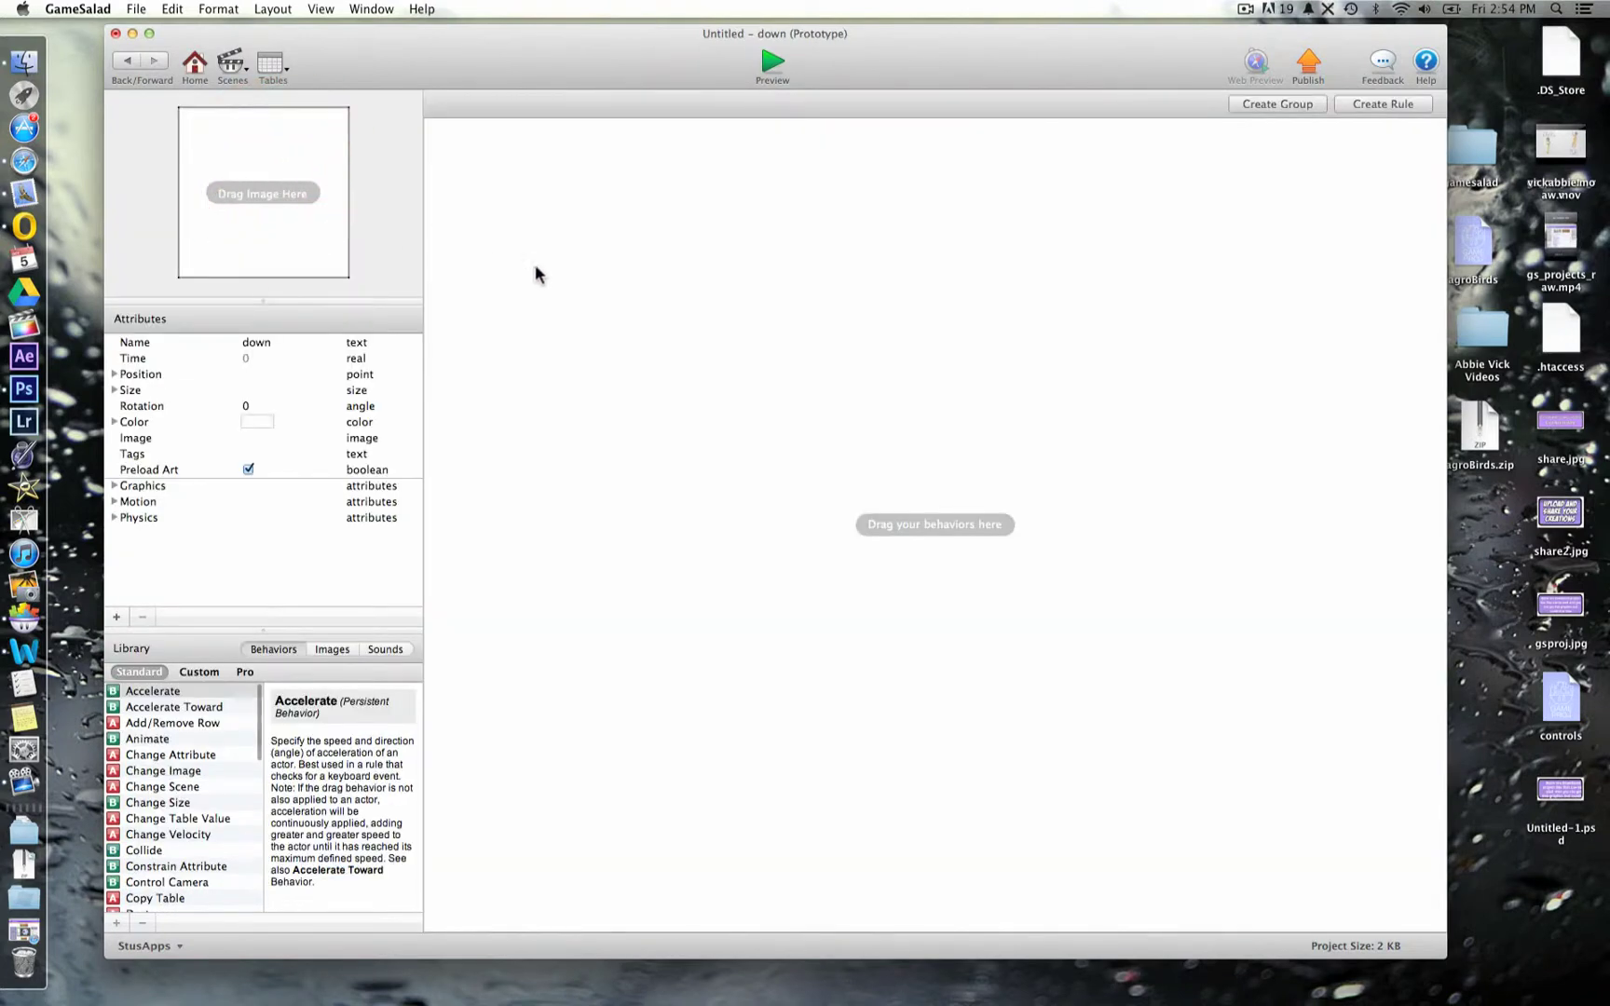
pyautogui.click(172, 8)
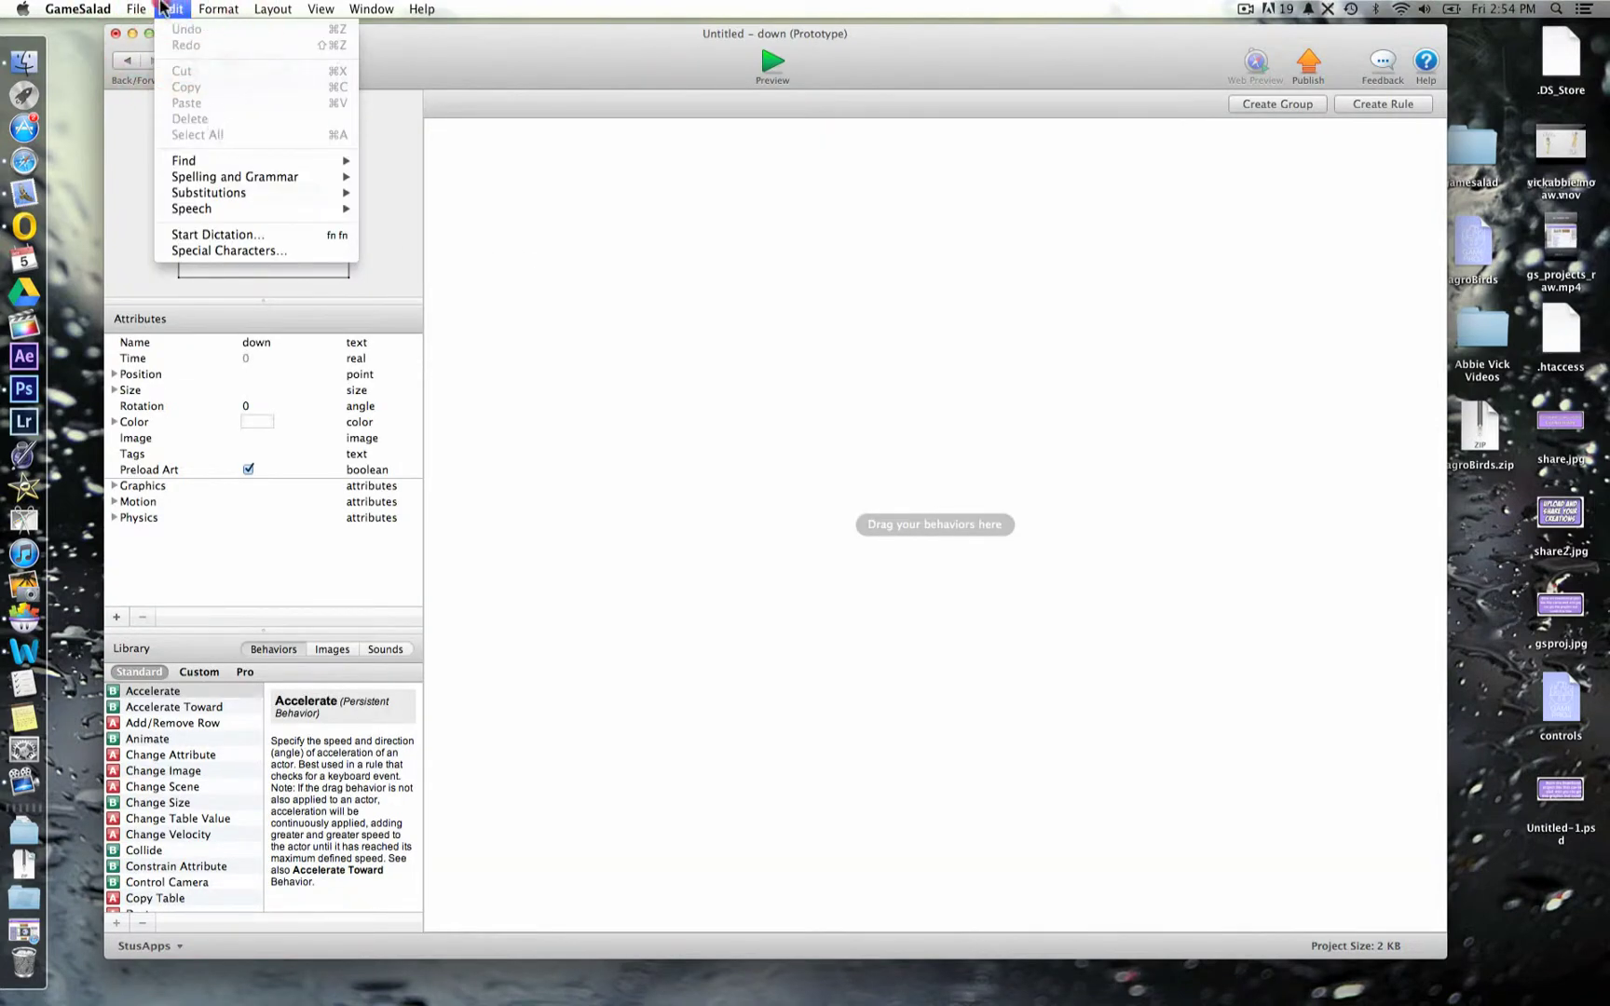
pyautogui.click(597, 301)
pyautogui.click(173, 9)
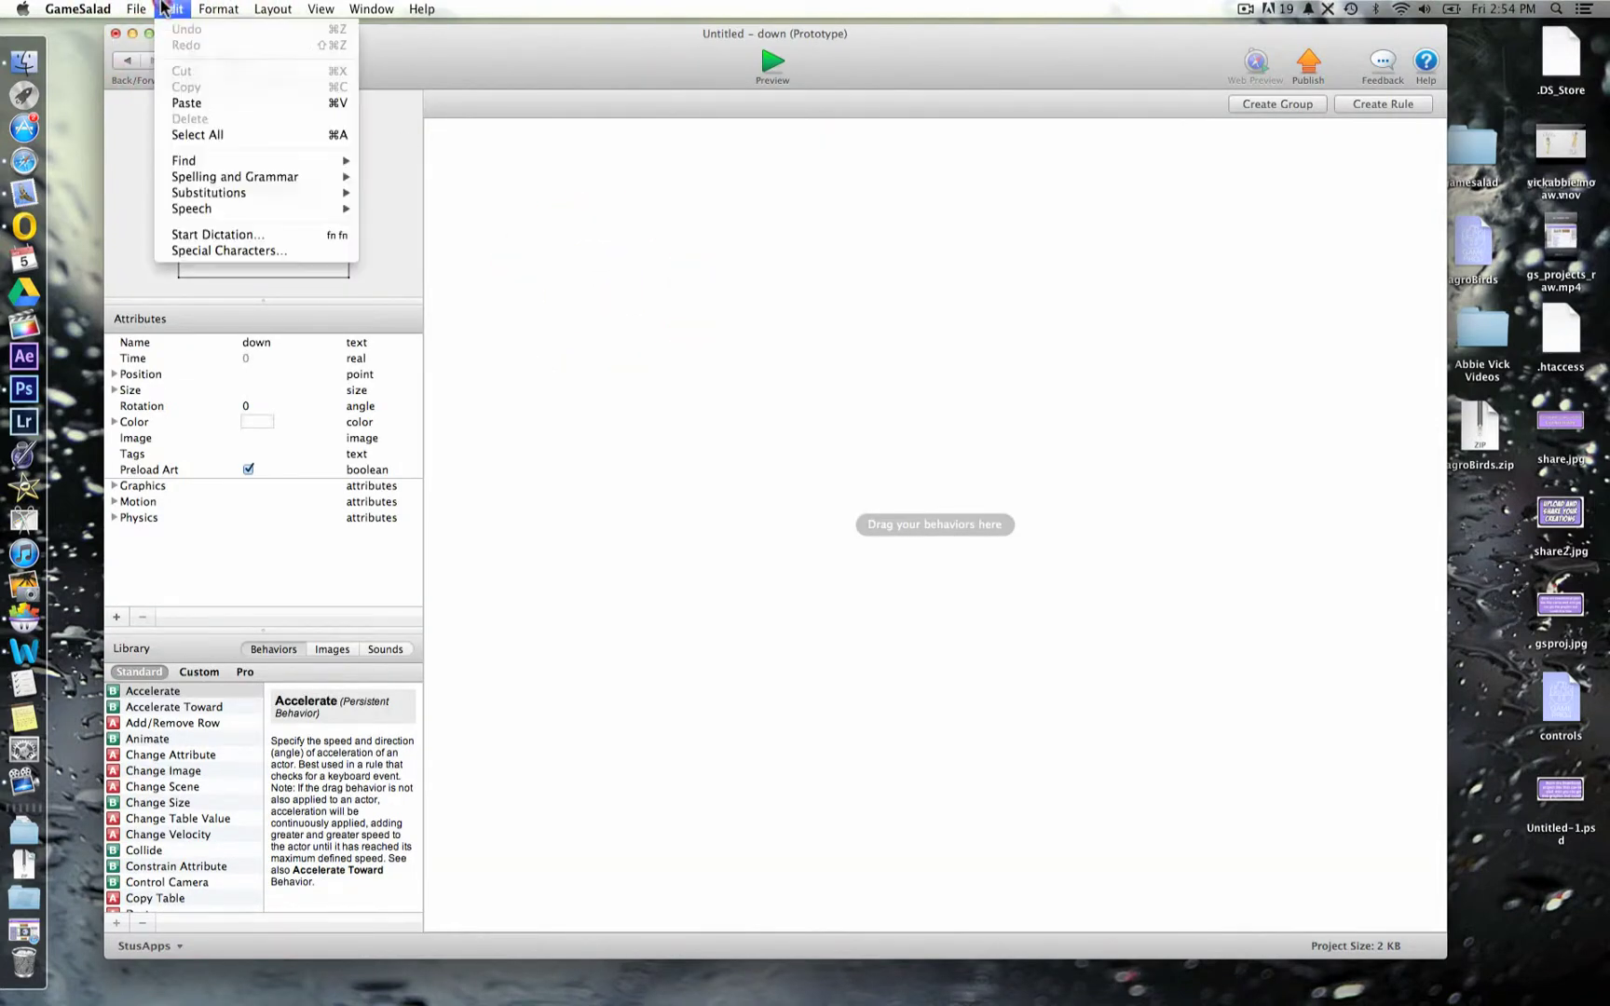
pyautogui.click(207, 104)
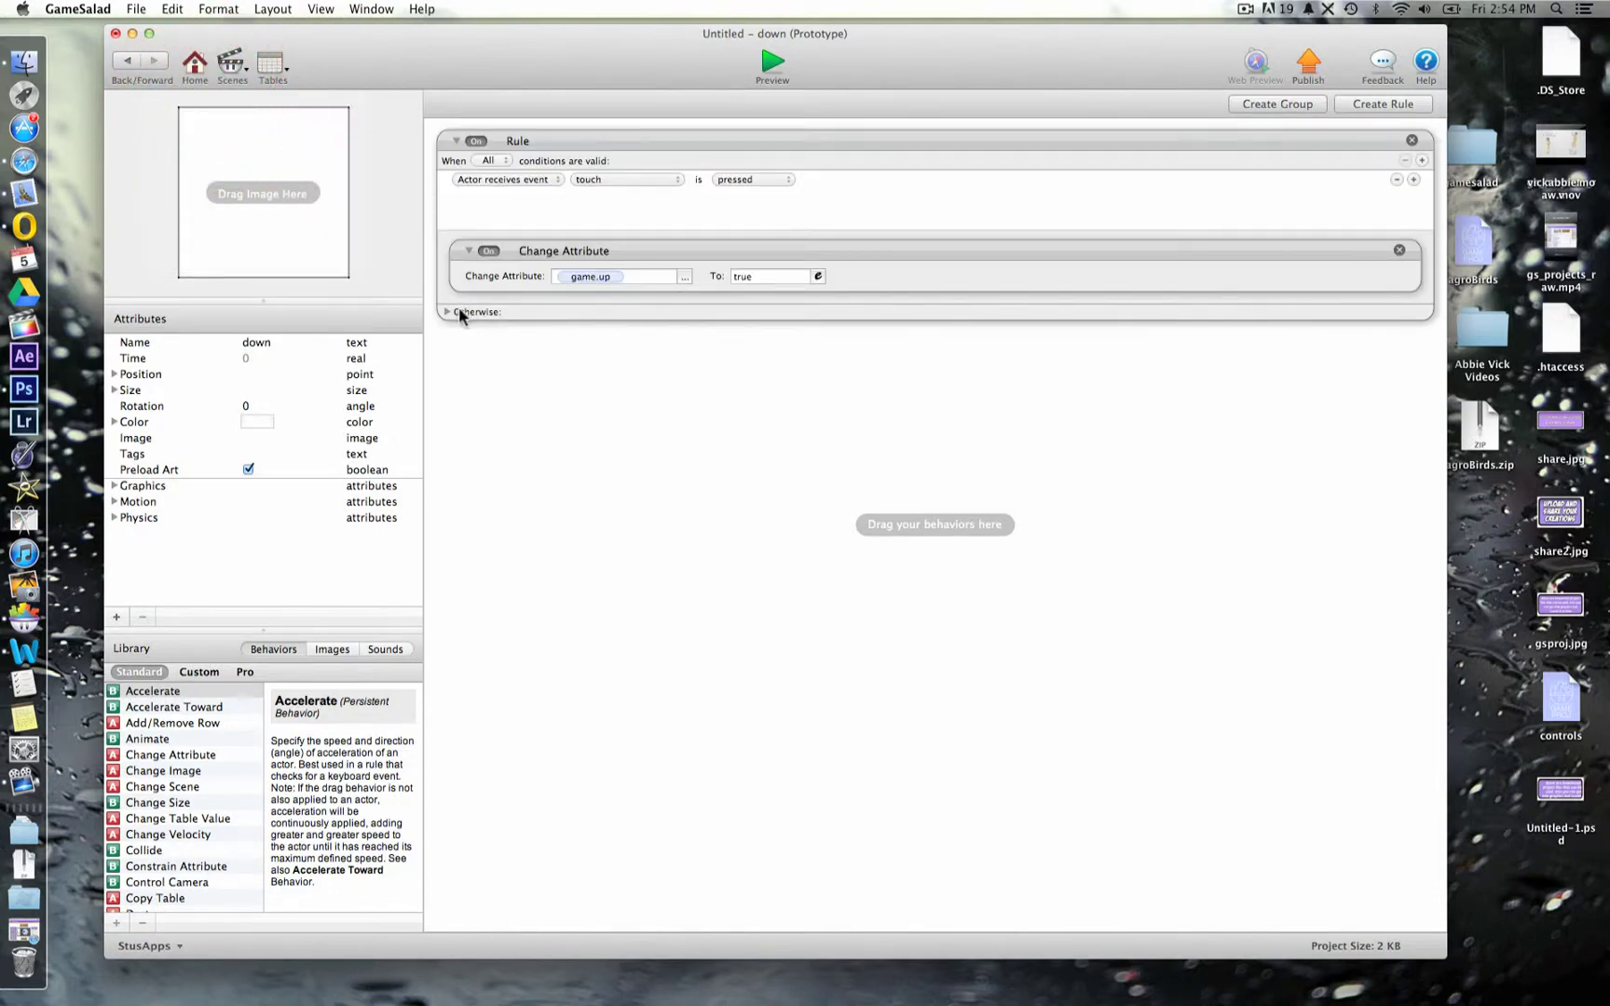
# - Switch both Change Attribute behaviours in the pasted rule to game.down
pyautogui.click(450, 311)
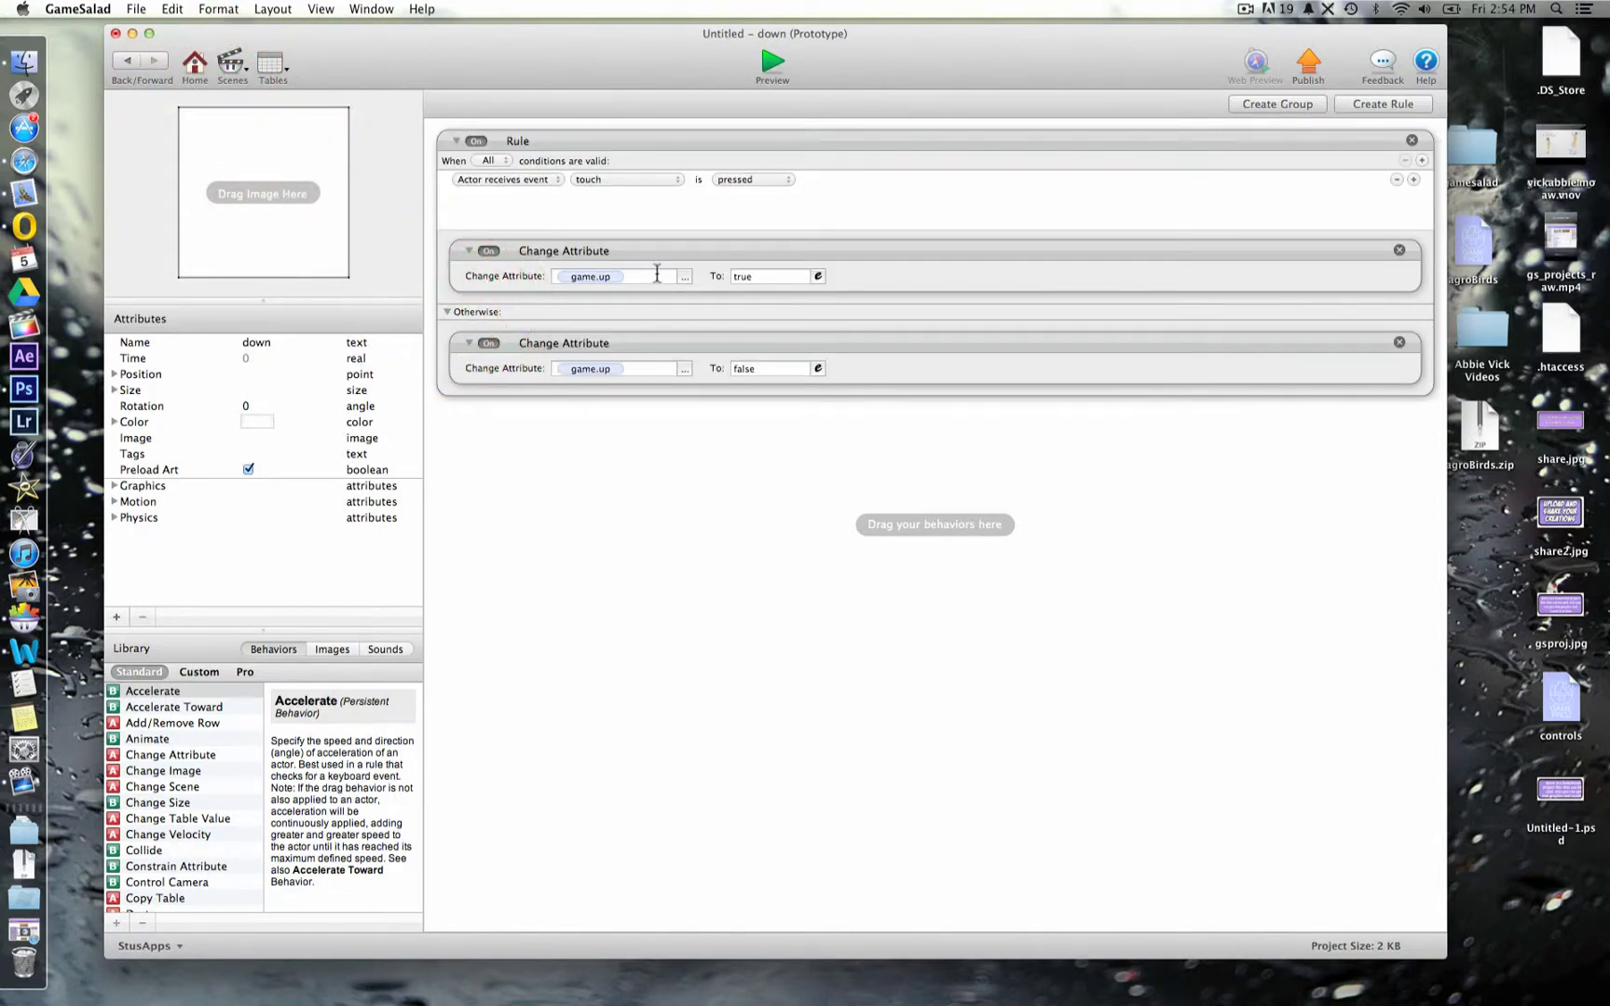
pyautogui.click(604, 276)
pyautogui.click(596, 292)
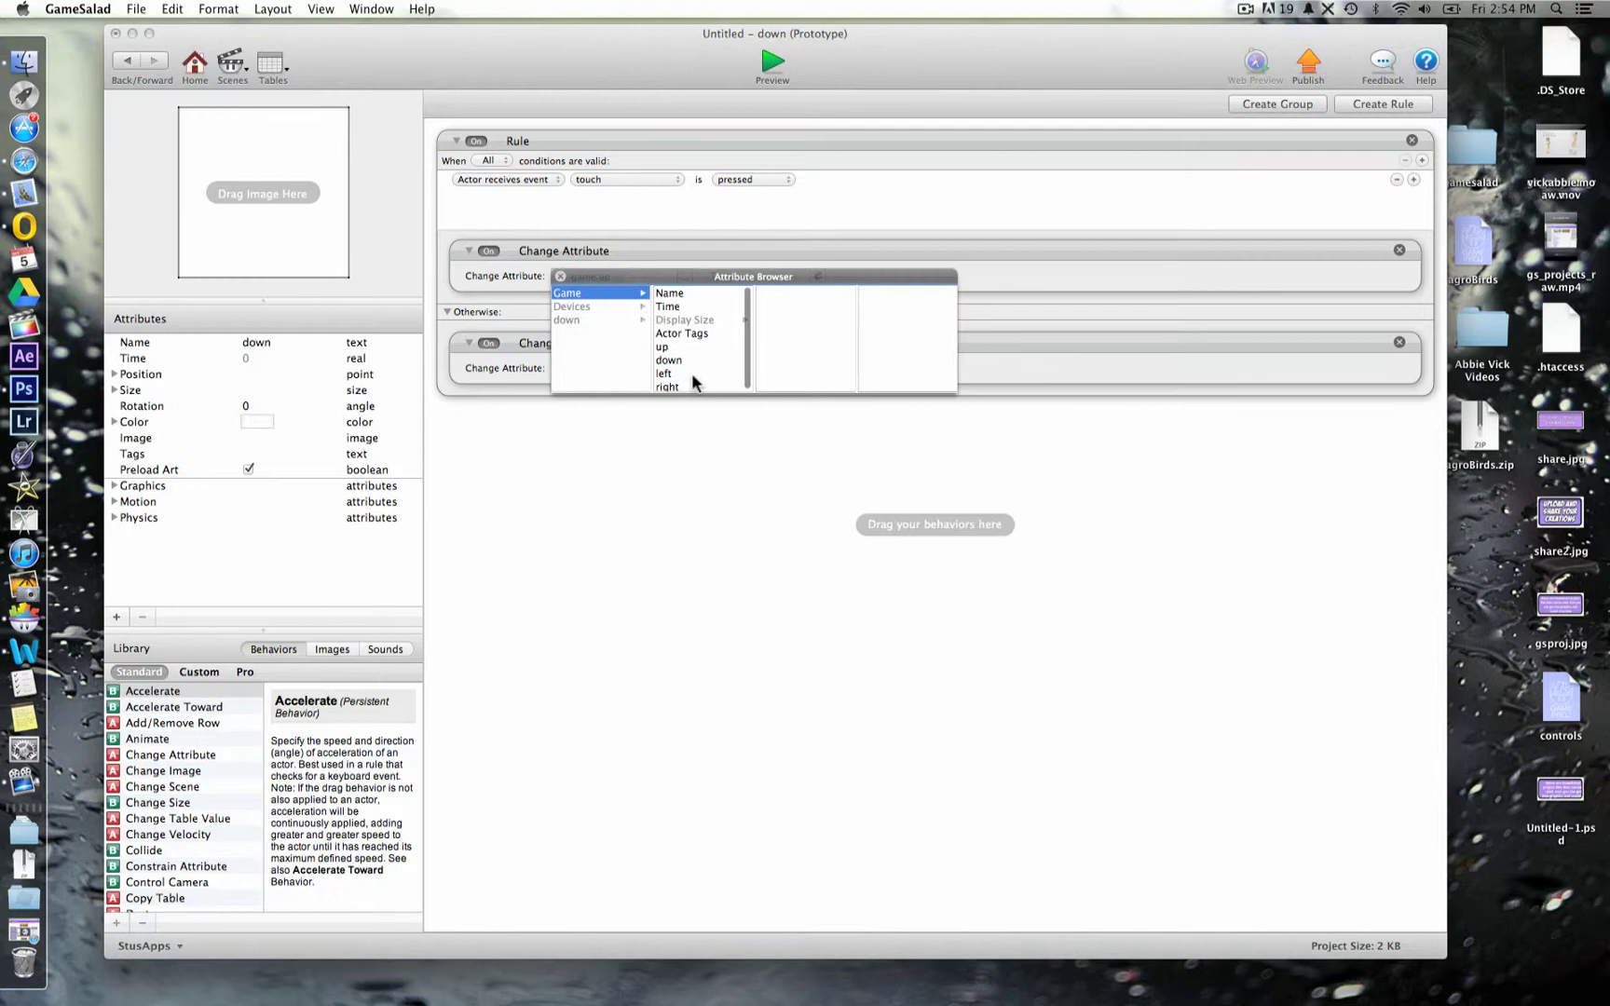
pyautogui.click(669, 361)
pyautogui.click(591, 365)
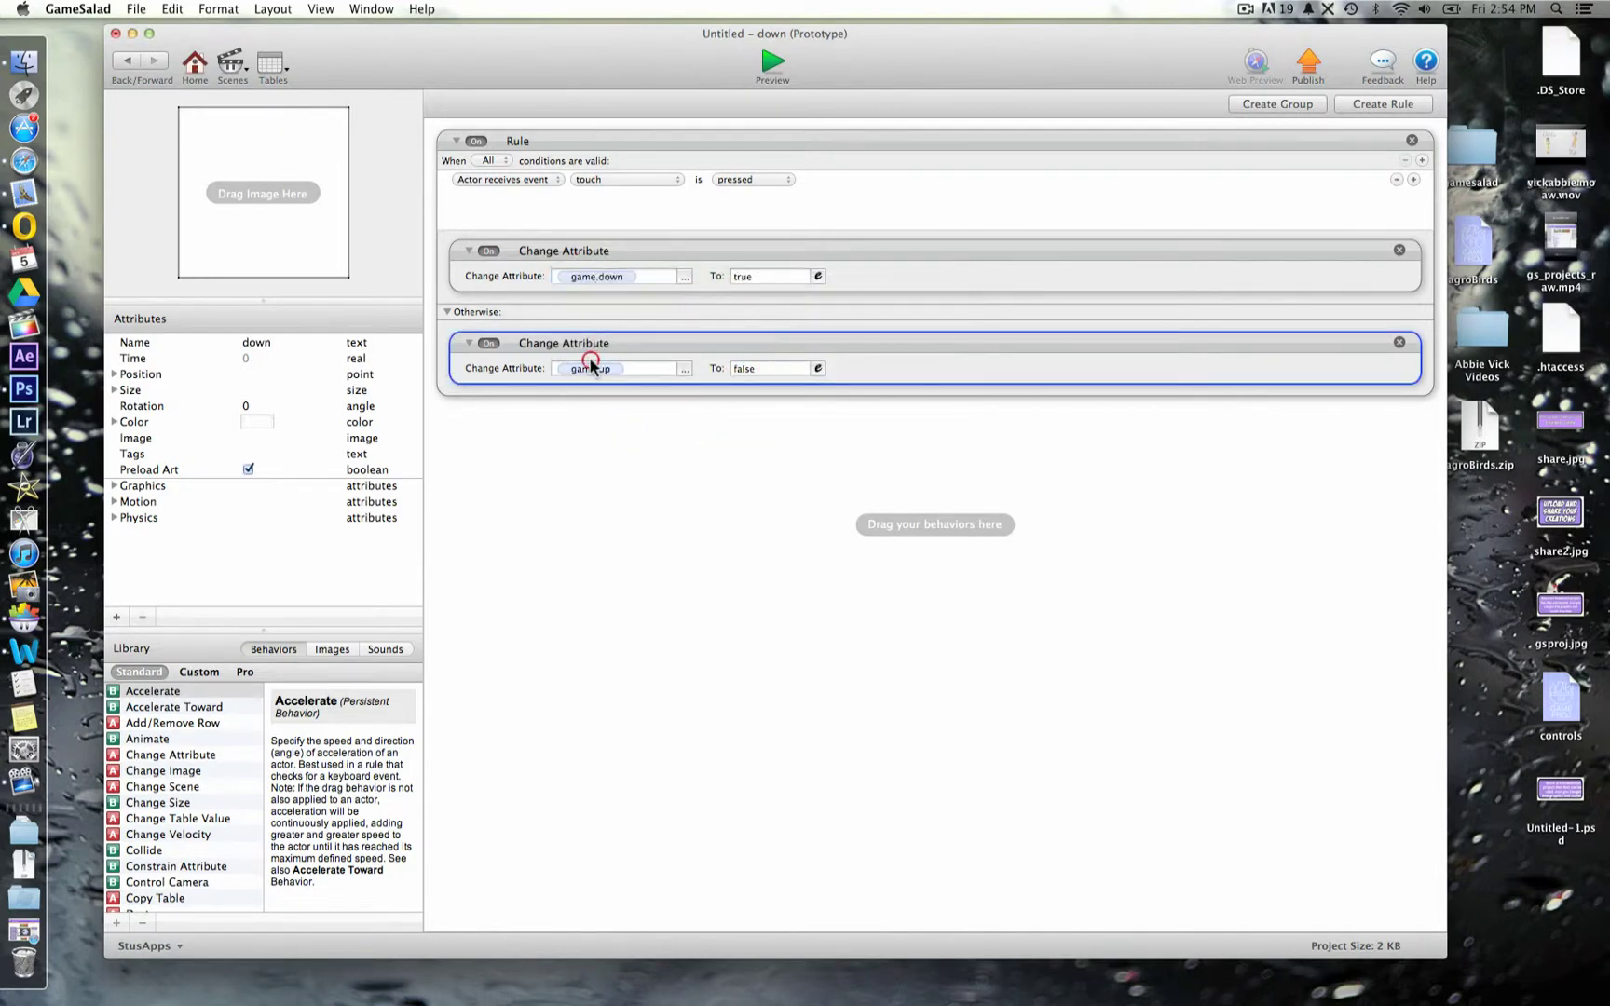
pyautogui.click(601, 366)
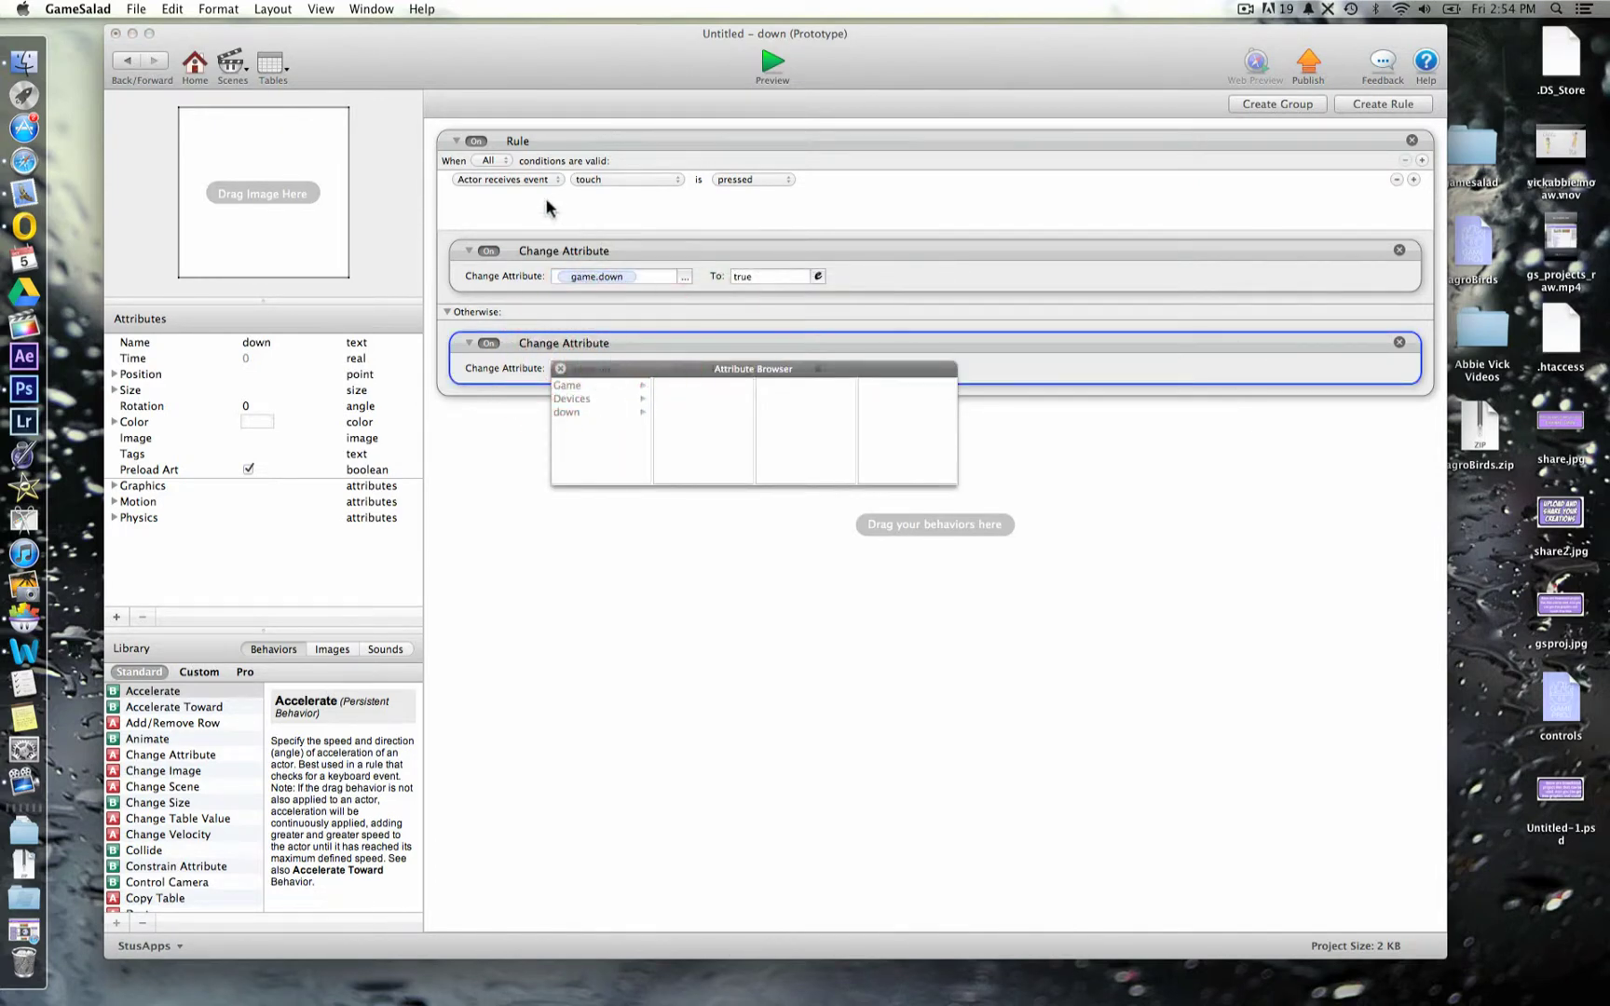
pyautogui.click(595, 385)
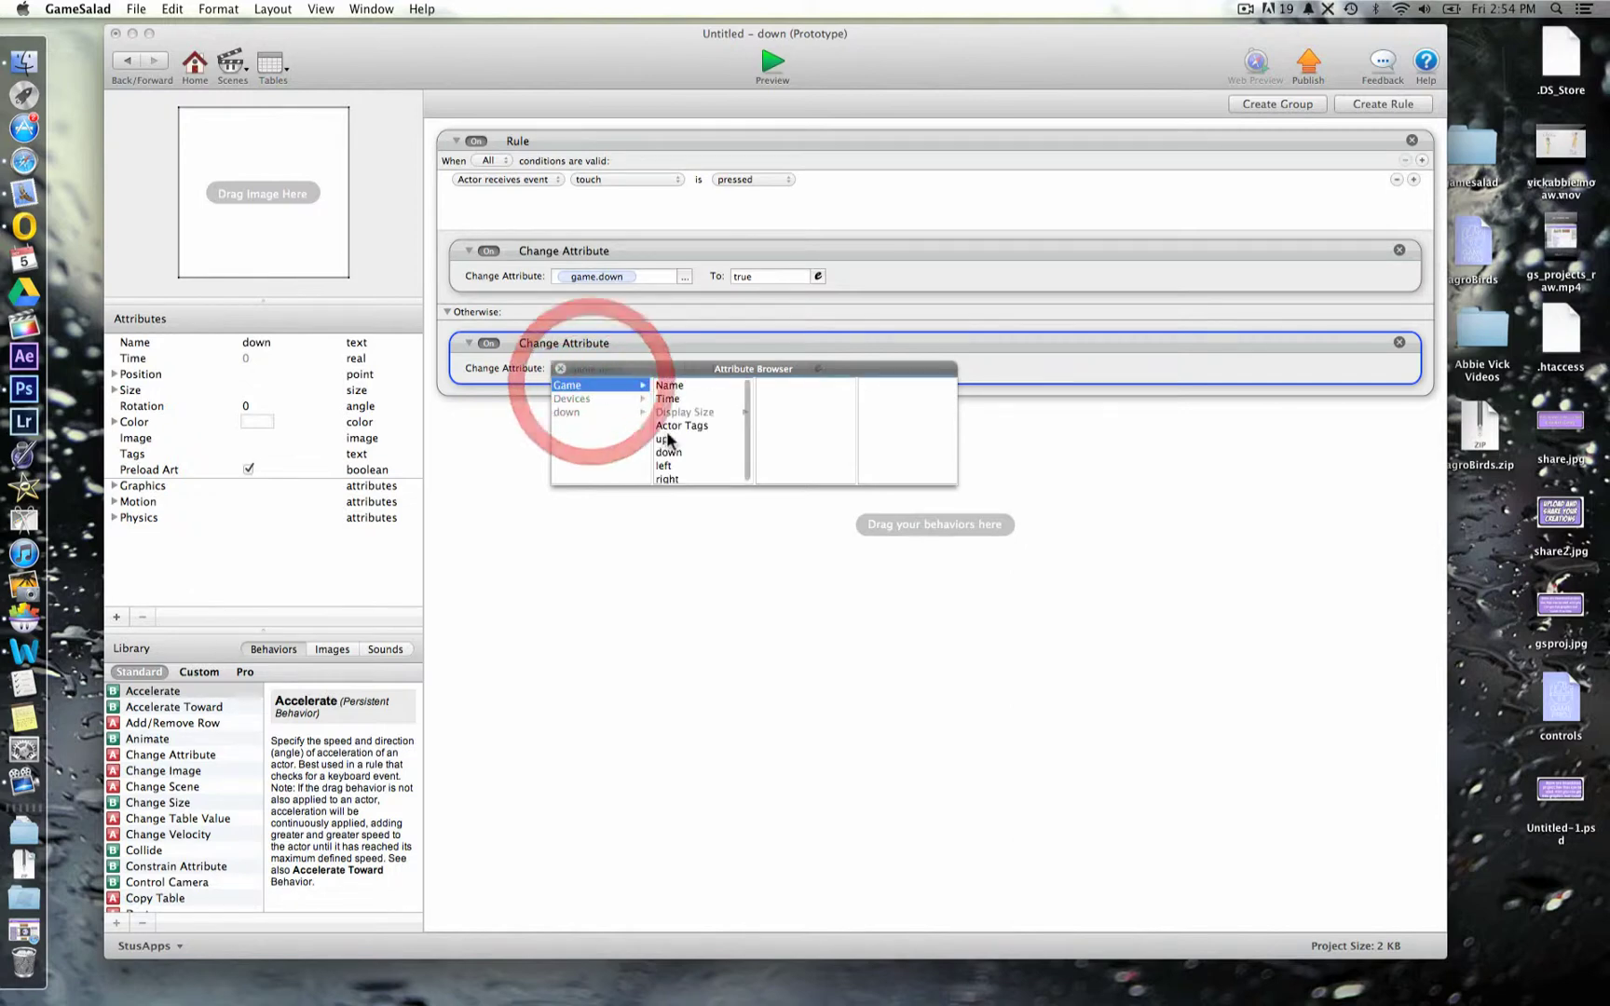
pyautogui.click(667, 454)
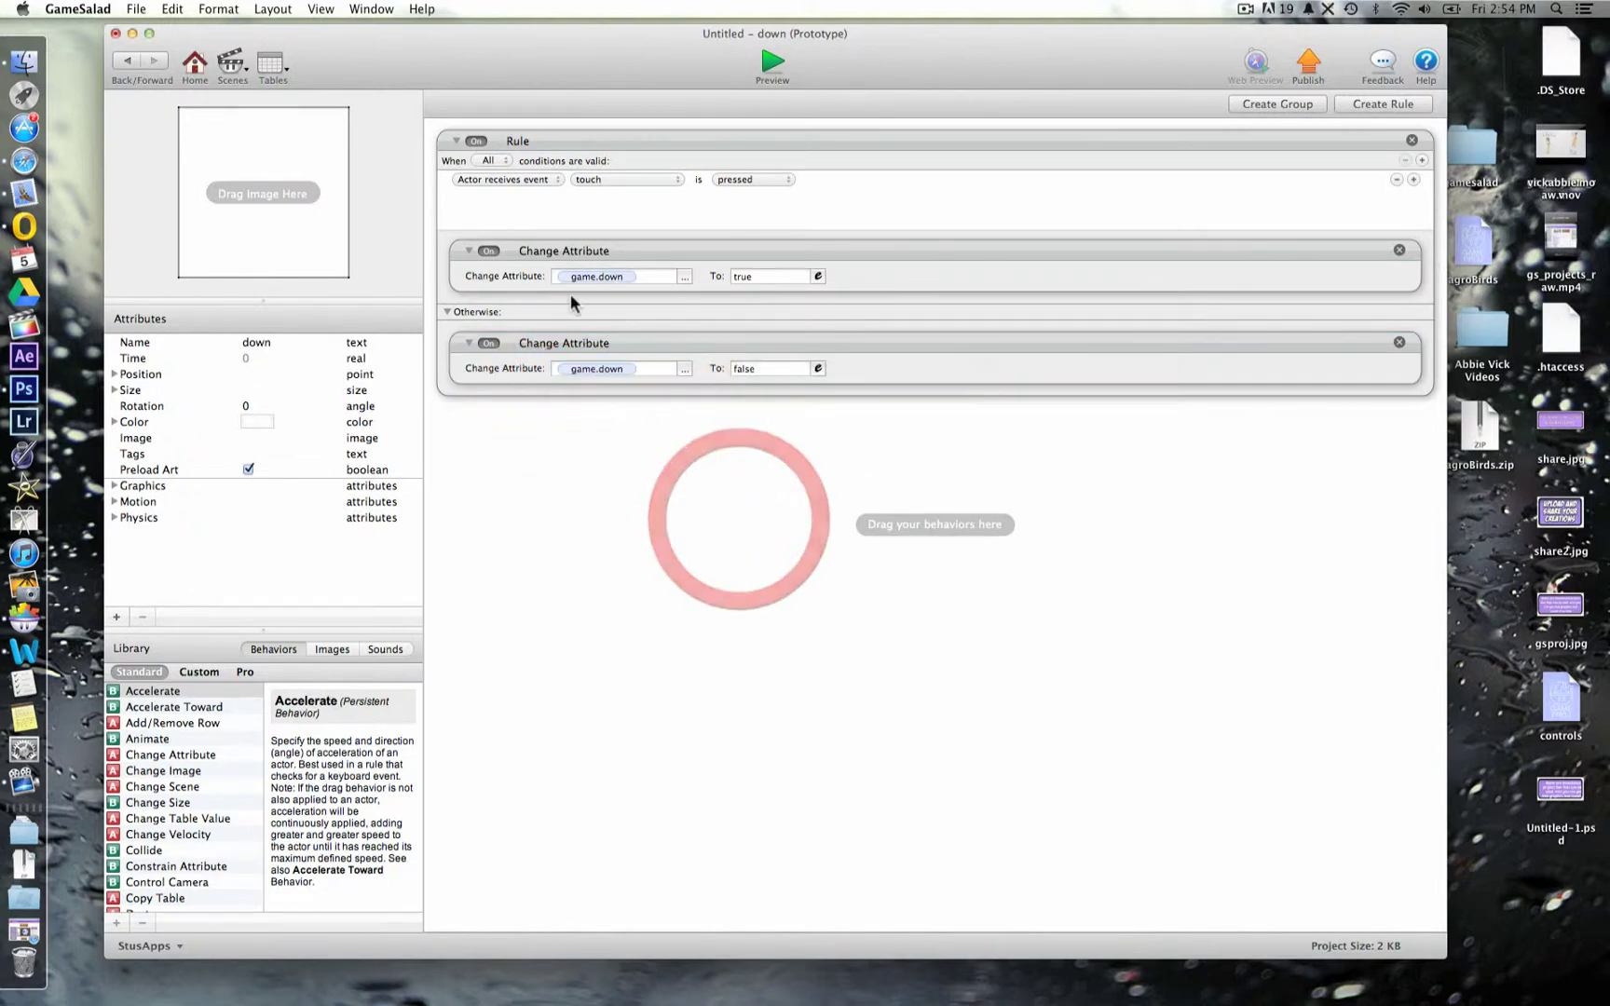
# - Paste the touch rule into the left button, setting both Change Attribute fields to game.left
pyautogui.click(127, 62)
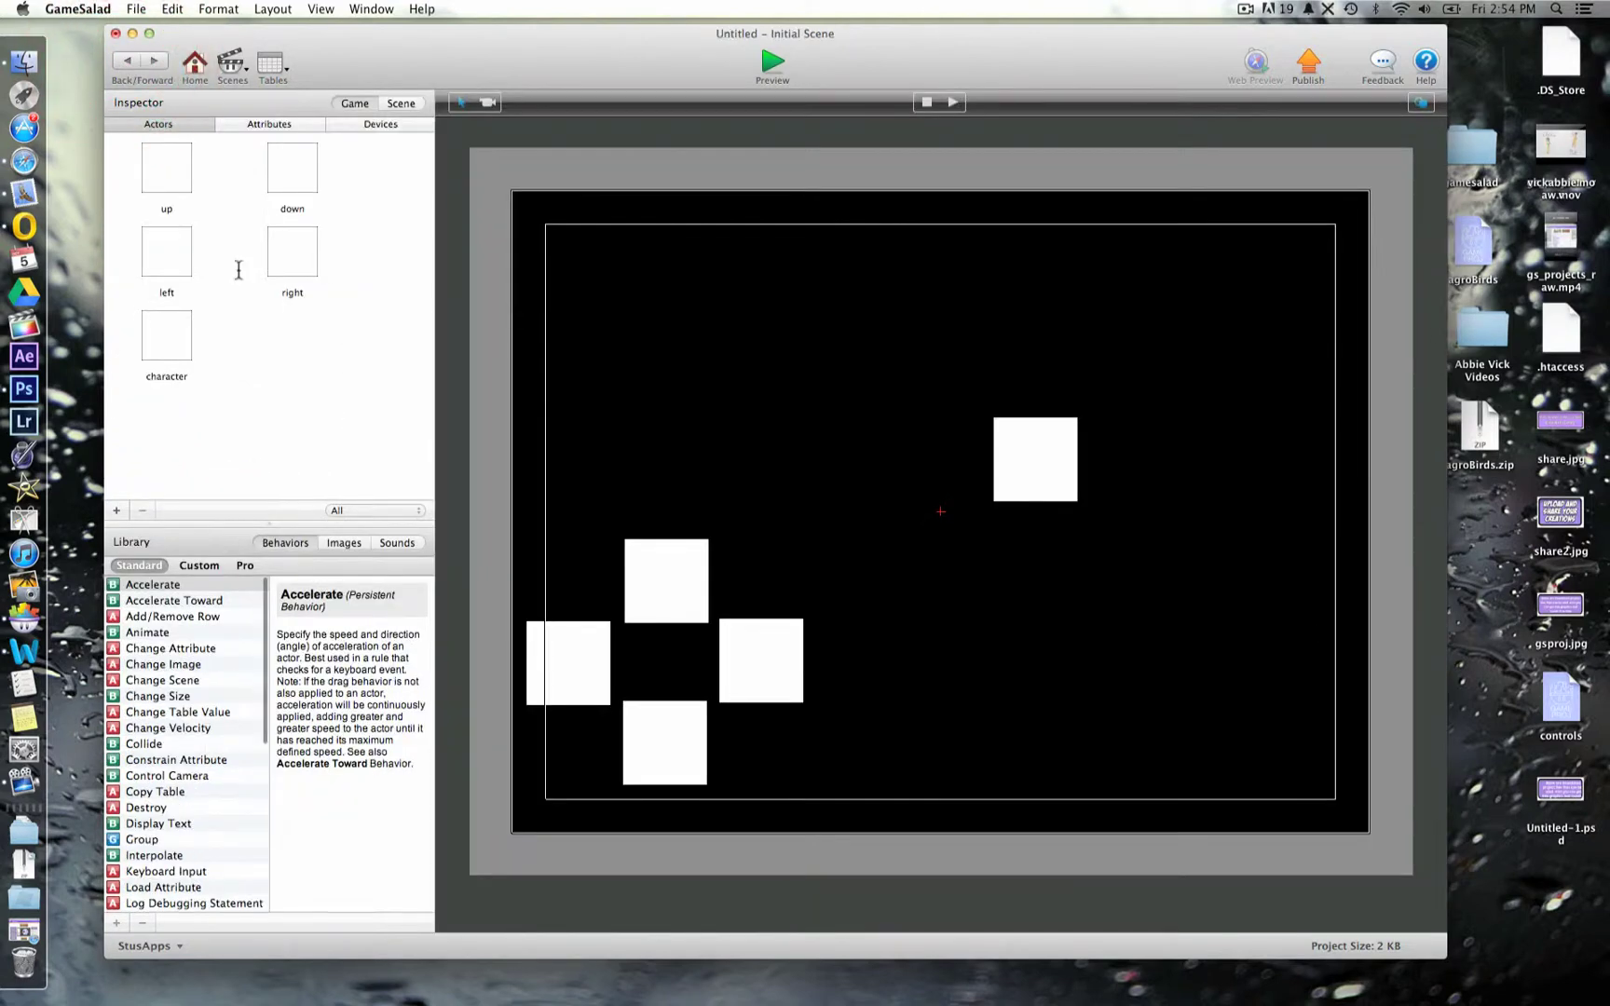
pyautogui.doubleClick(168, 257)
pyautogui.click(474, 266)
pyautogui.click(172, 9)
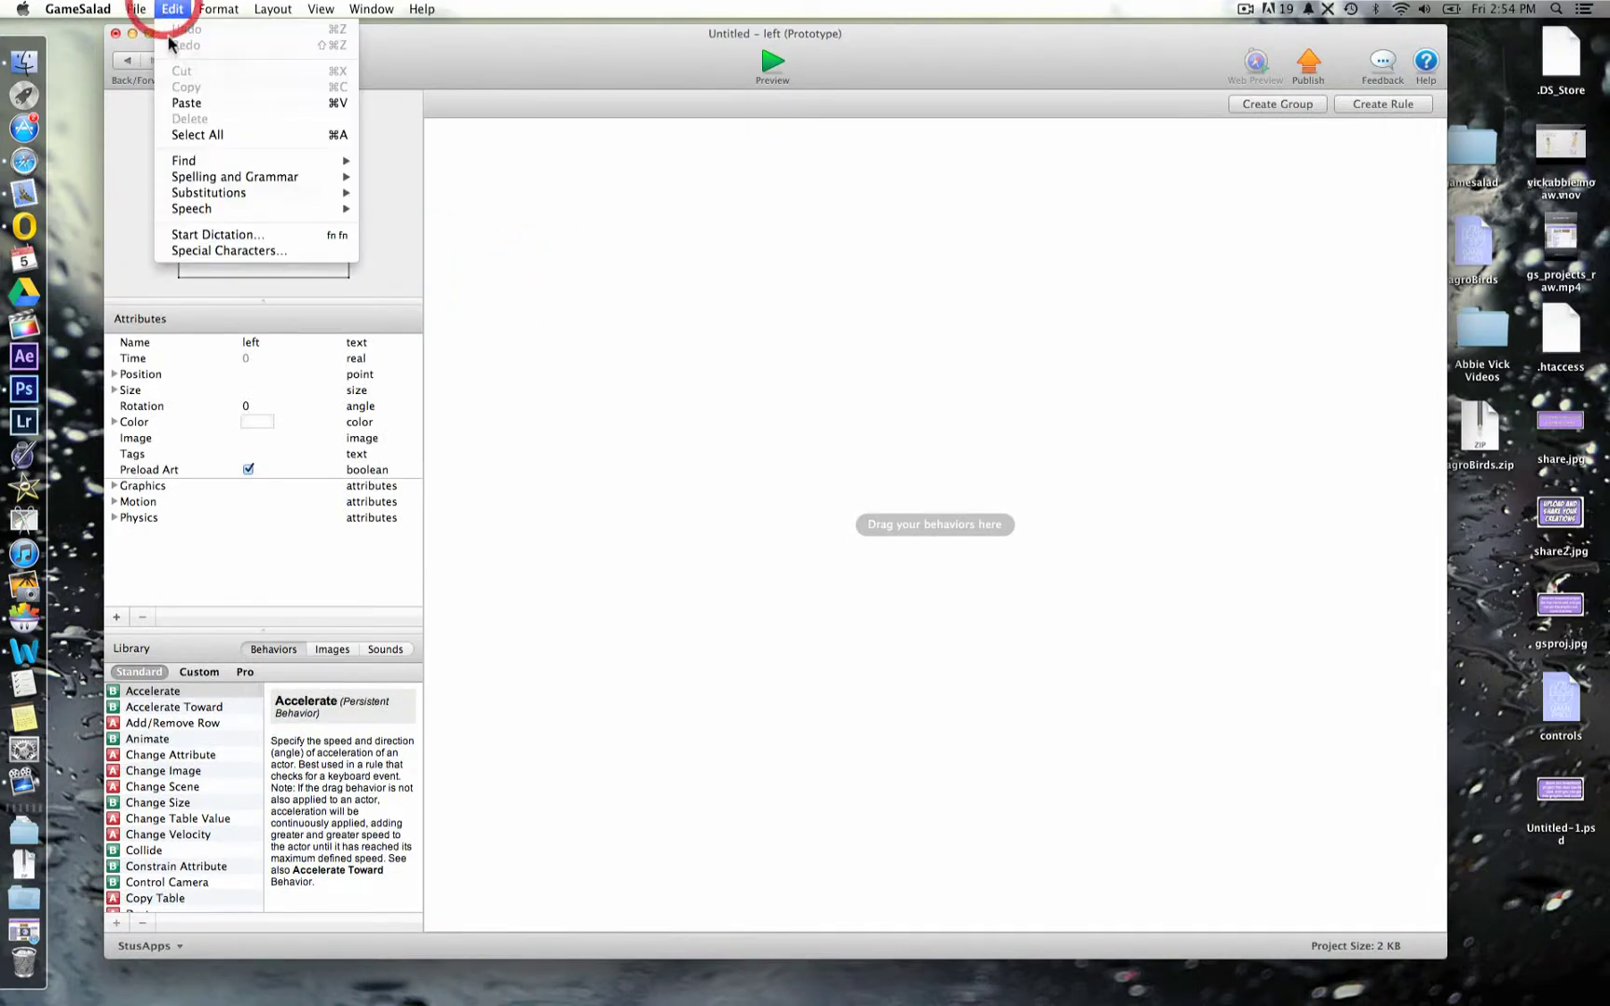
pyautogui.click(181, 100)
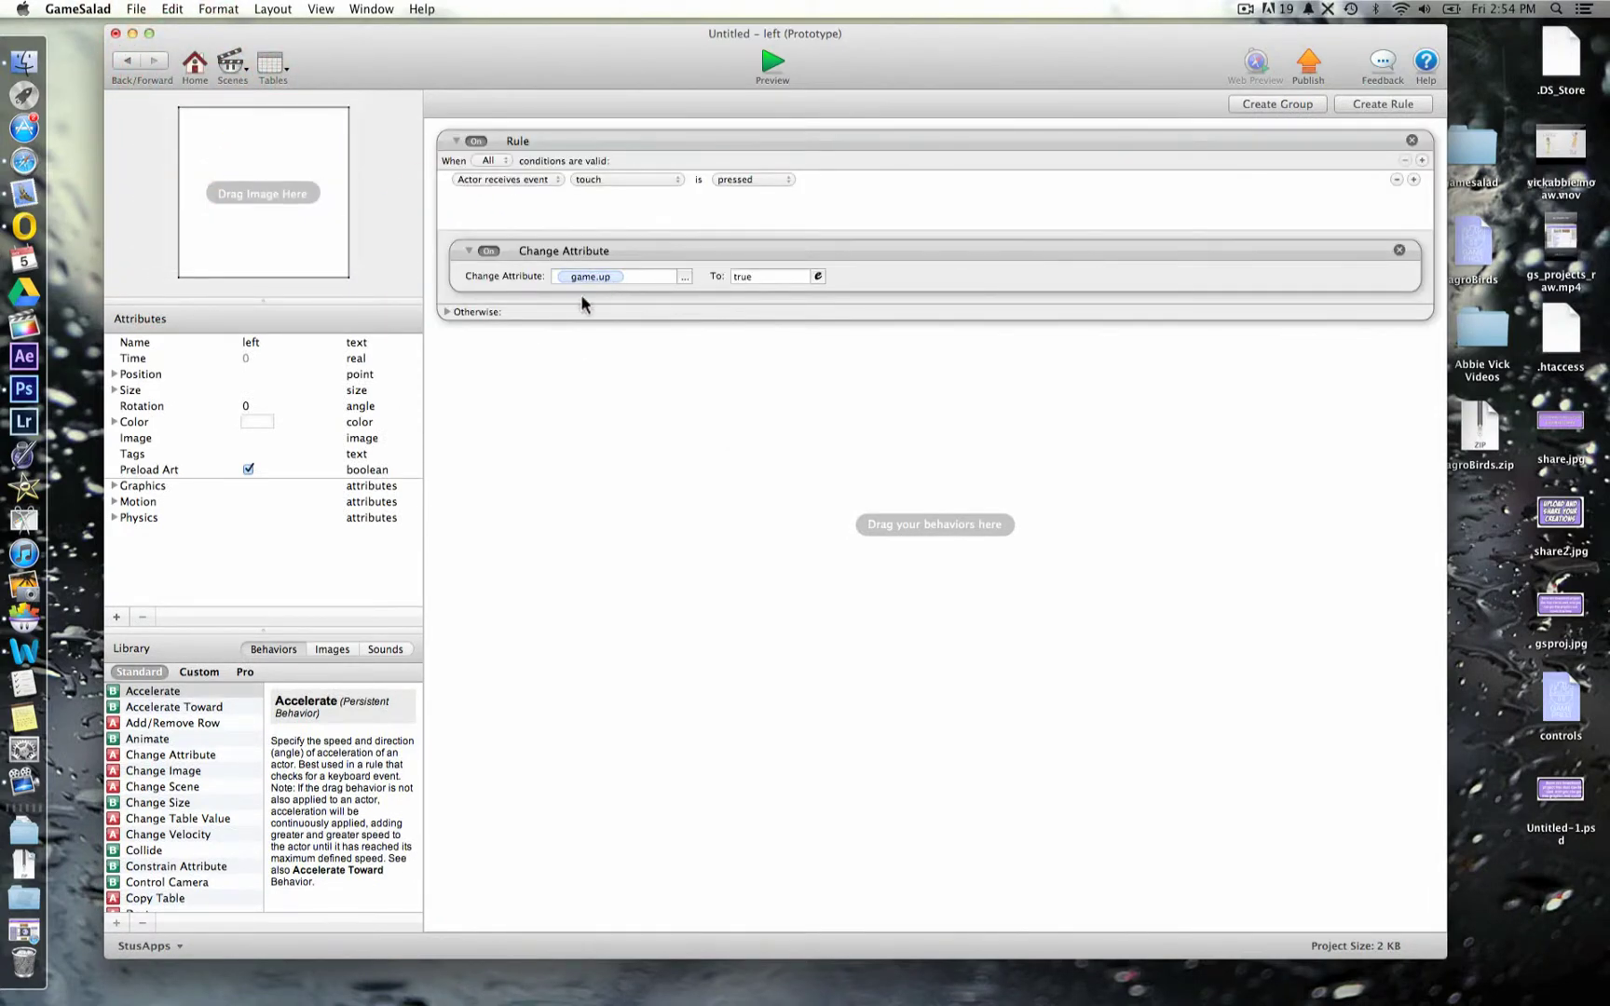
pyautogui.click(449, 312)
pyautogui.click(611, 274)
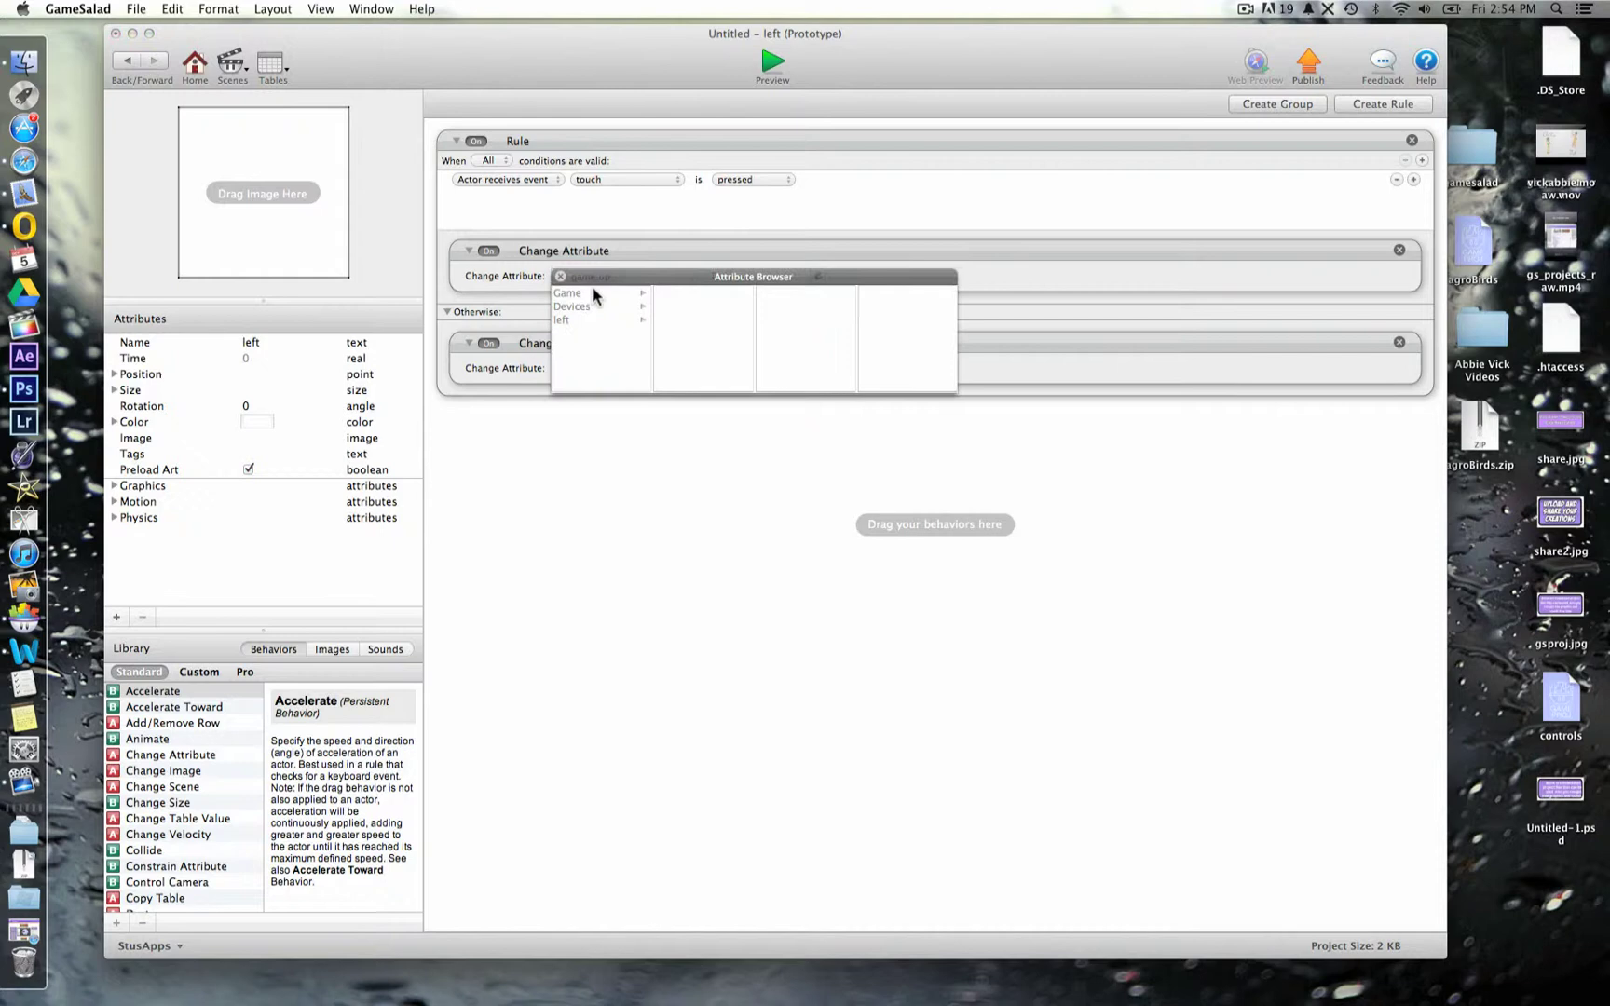
pyautogui.click(589, 294)
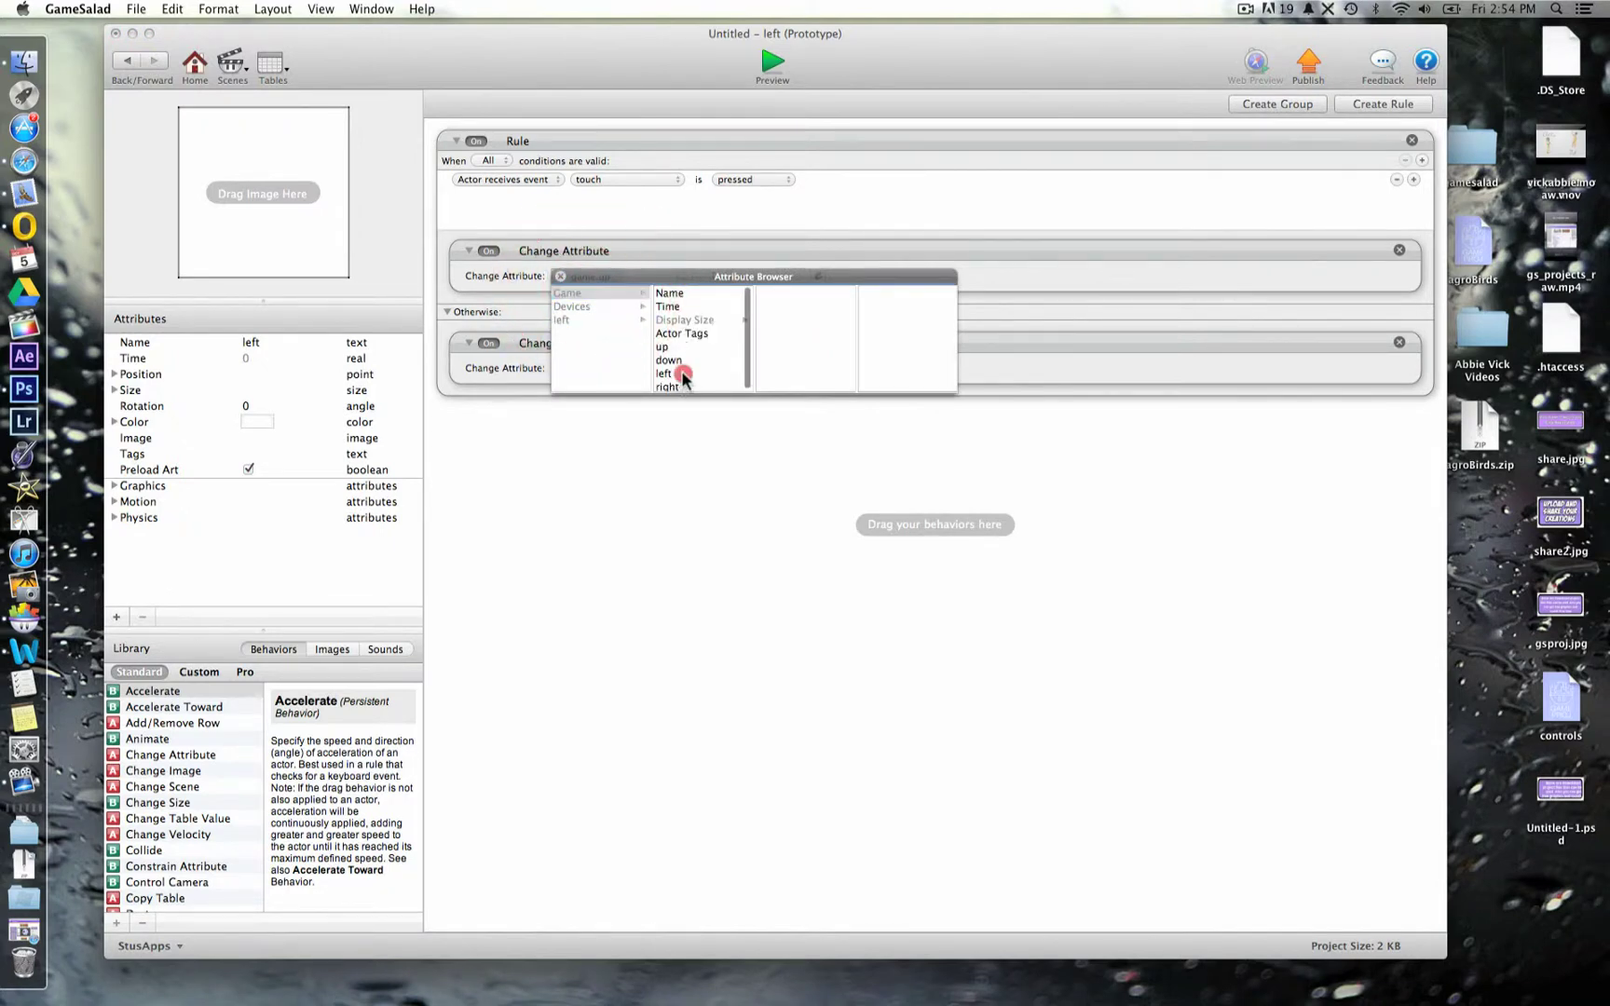
pyautogui.click(678, 377)
pyautogui.click(584, 371)
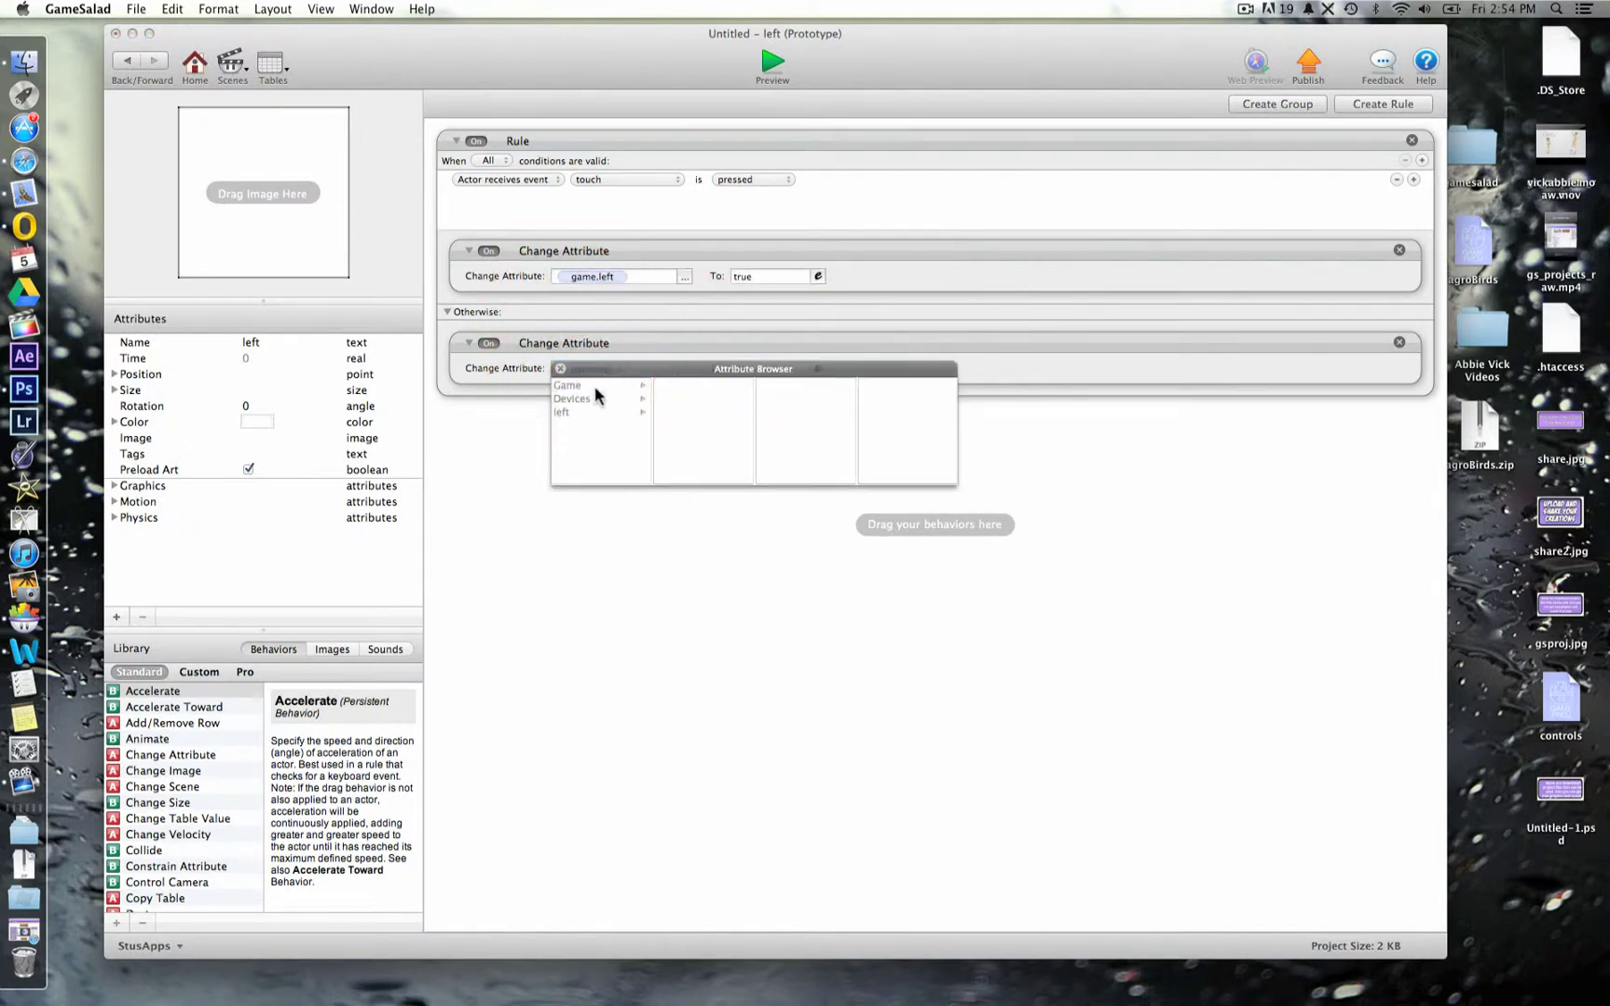
pyautogui.click(587, 386)
pyautogui.click(669, 467)
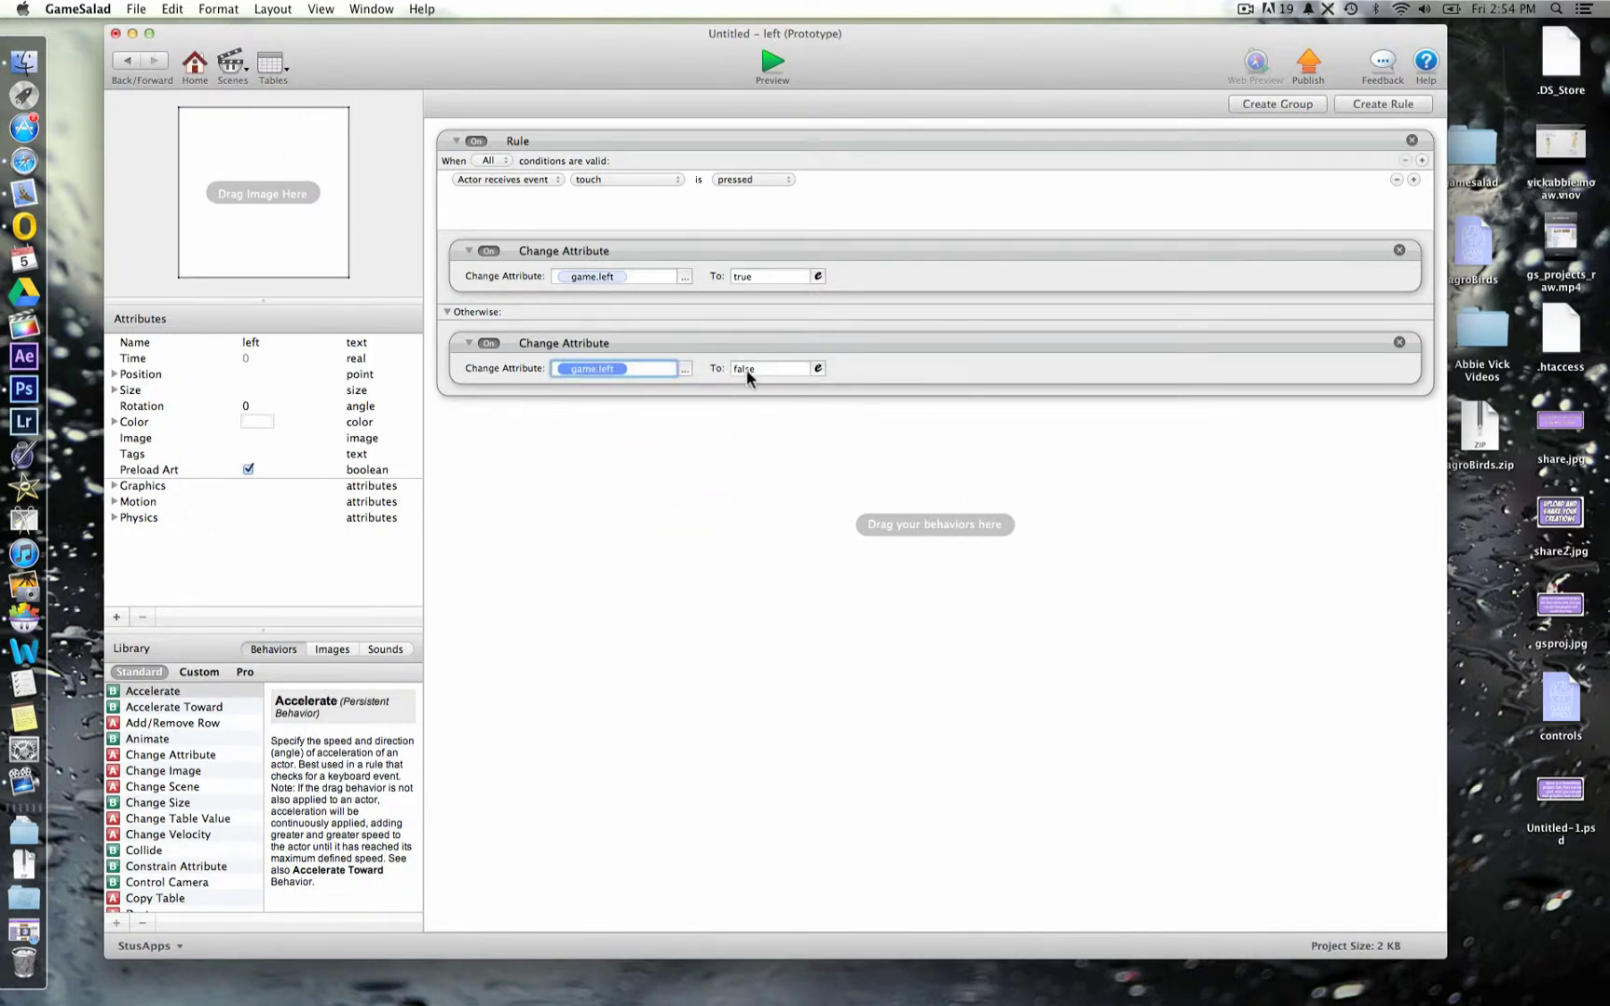
pyautogui.click(228, 197)
# - Paste the touch rule into the right button, setting both Change Attribute fields to game.right
pyautogui.click(126, 60)
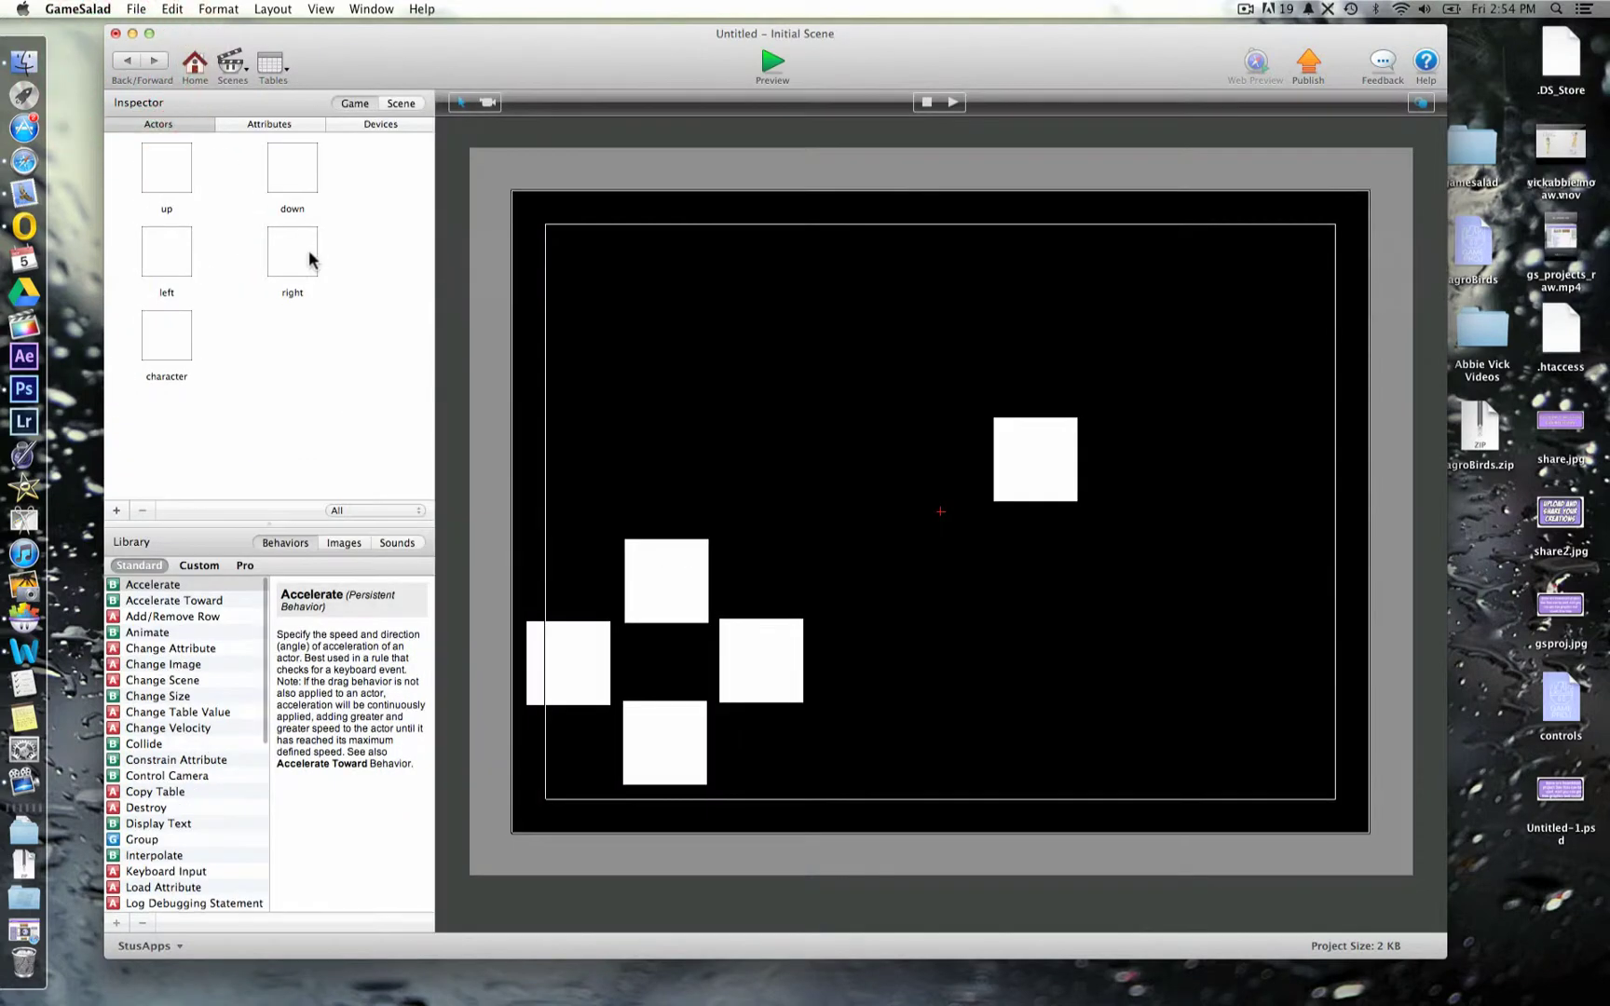
pyautogui.doubleClick(309, 252)
pyautogui.click(651, 363)
pyautogui.press('super+v')
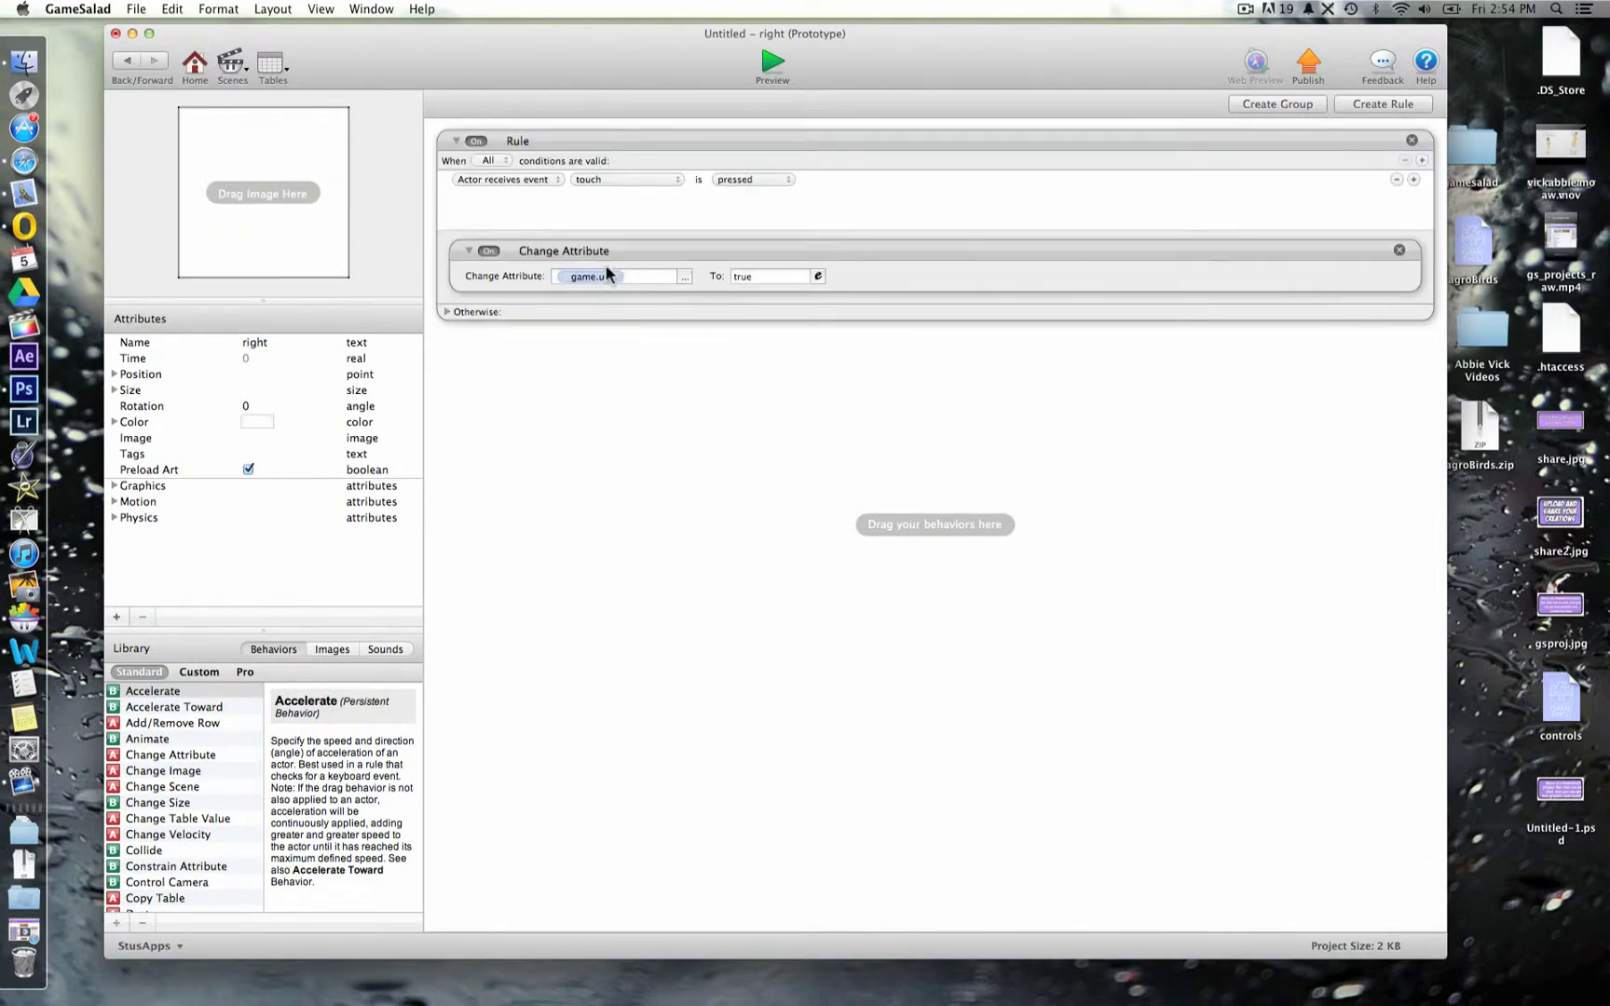
pyautogui.click(578, 276)
pyautogui.click(604, 293)
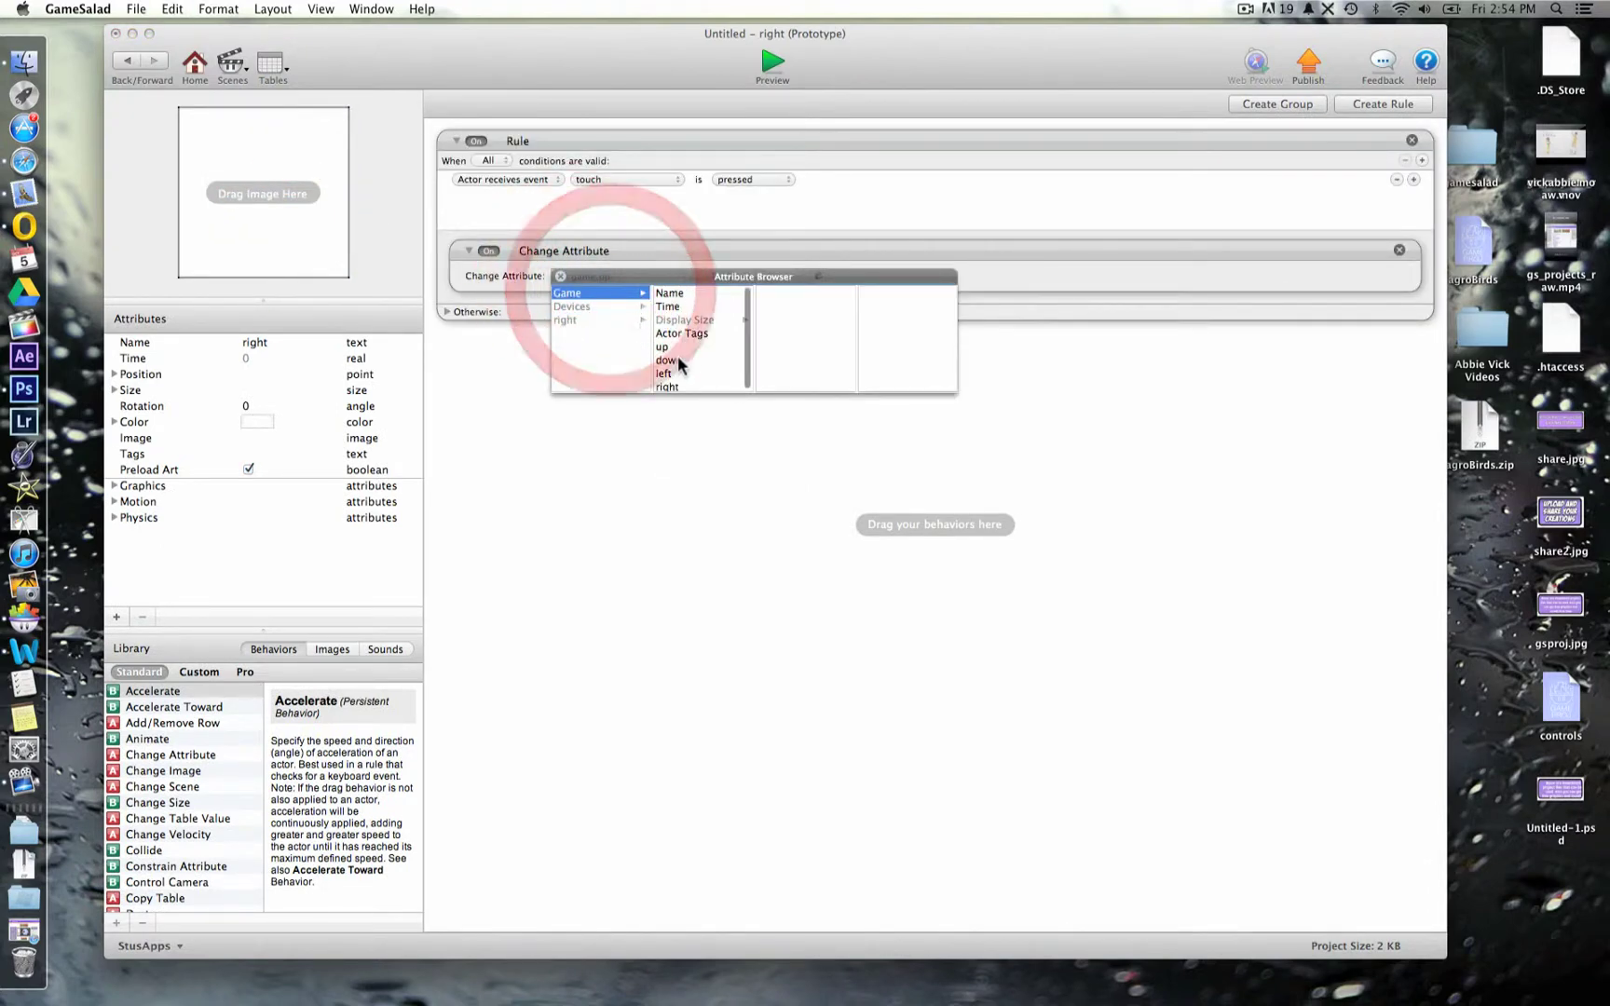
pyautogui.doubleClick(672, 385)
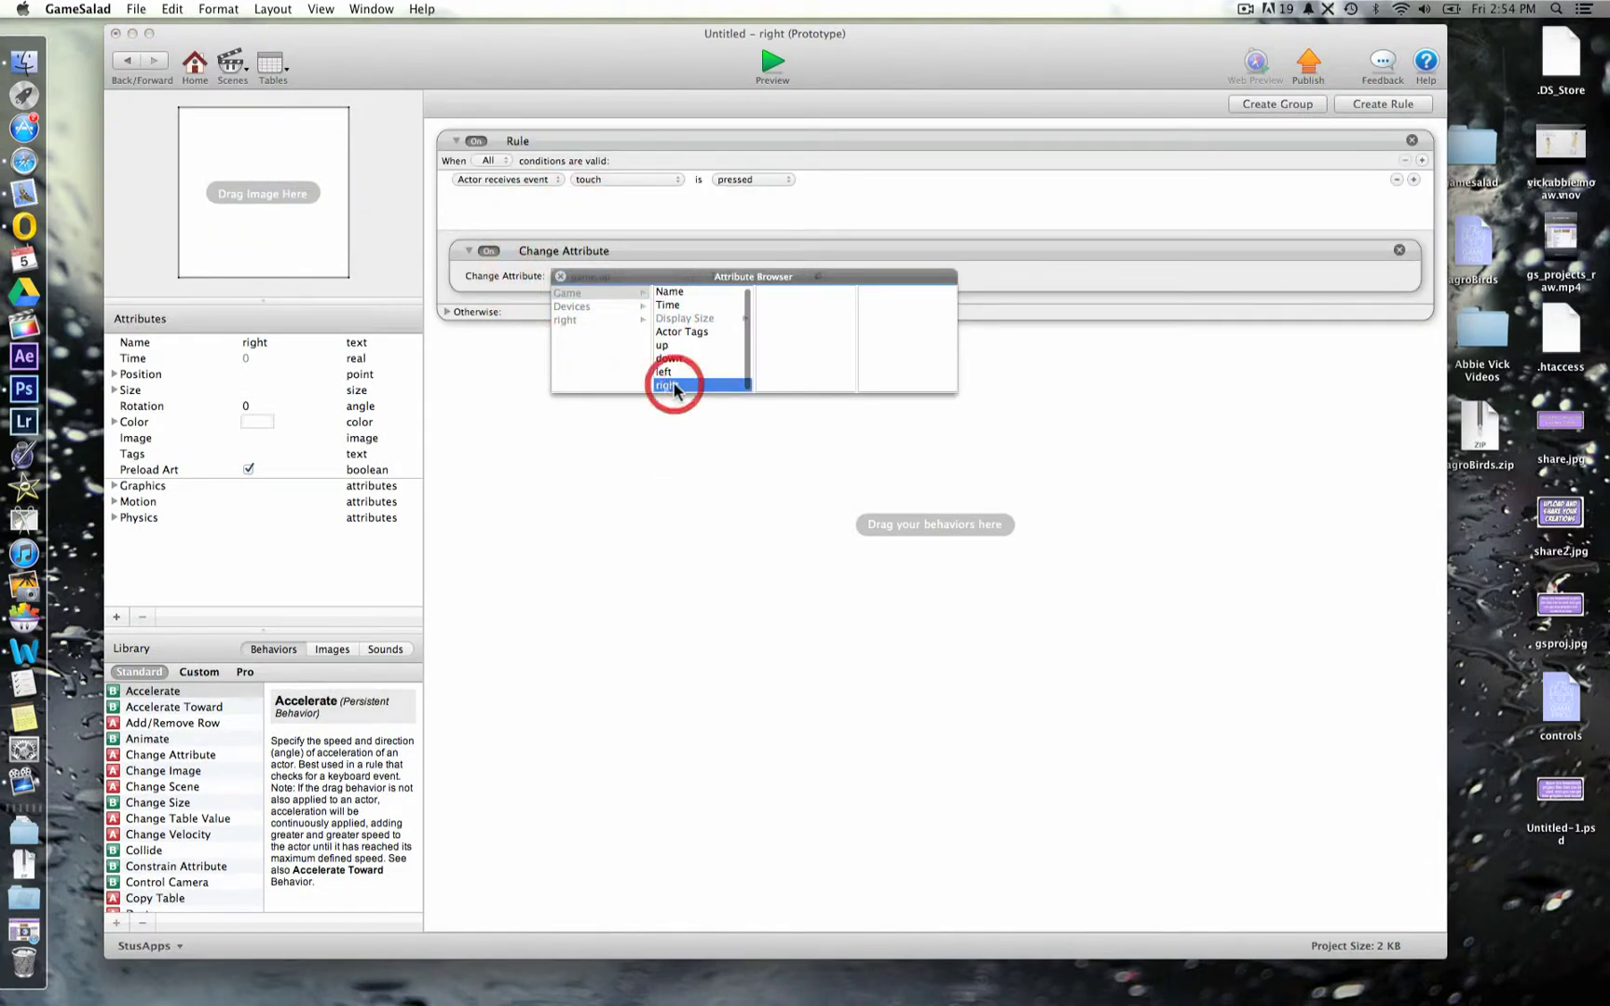
pyautogui.click(447, 313)
pyautogui.click(585, 369)
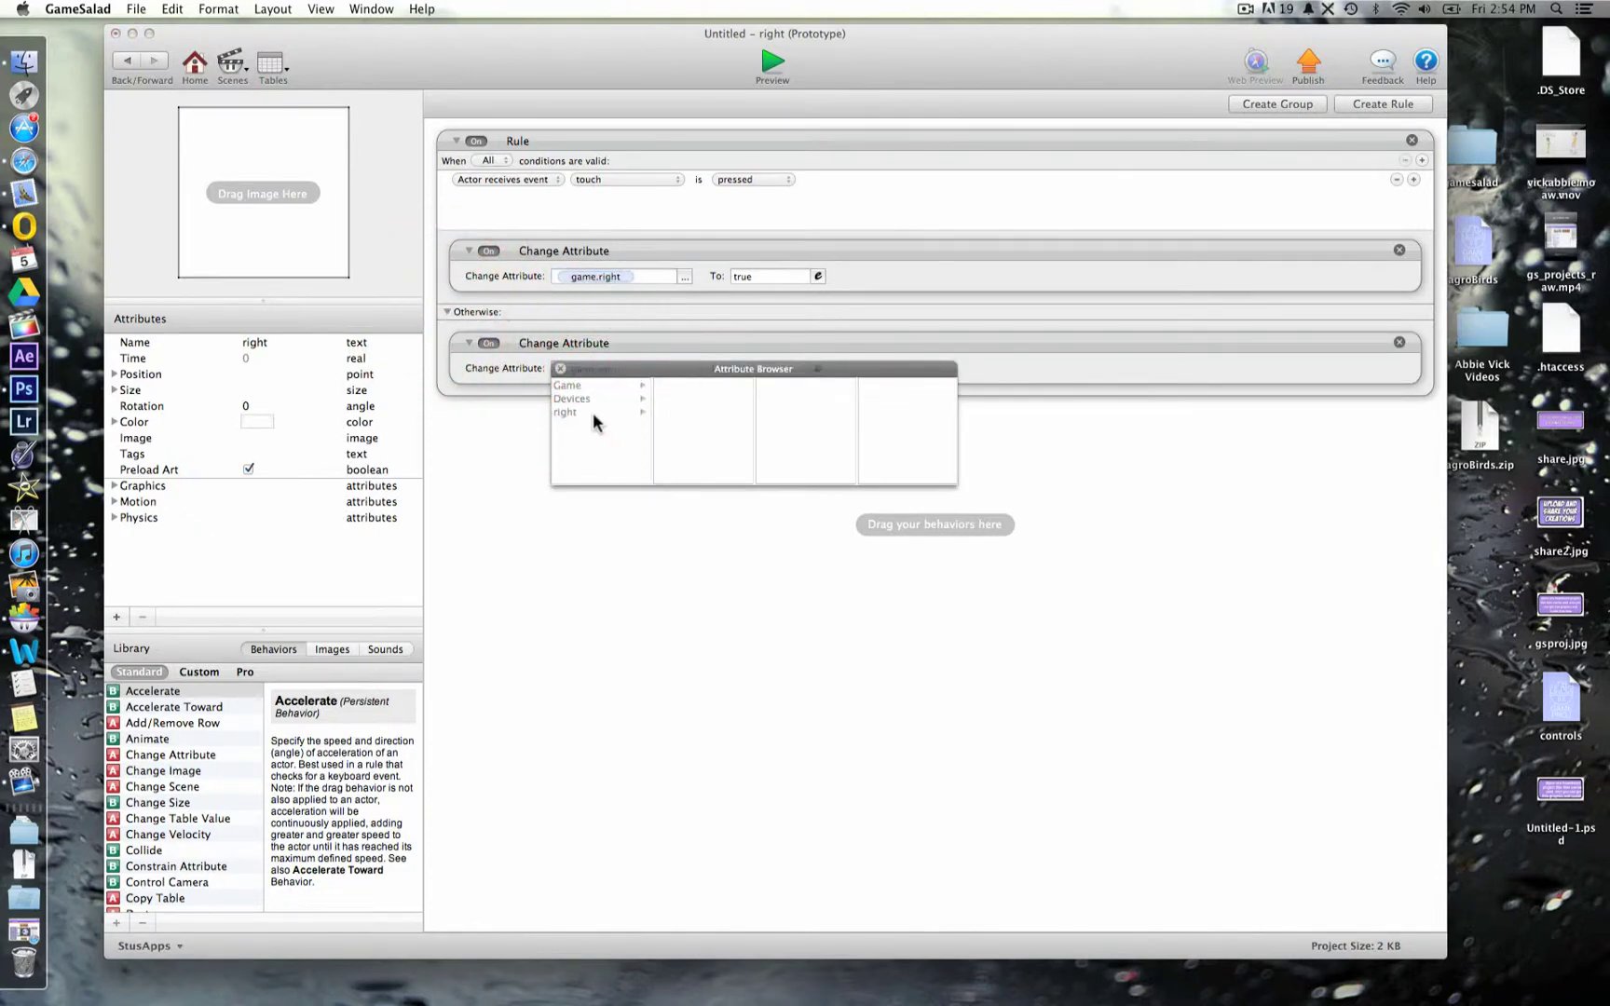
pyautogui.click(591, 385)
pyautogui.doubleClick(673, 479)
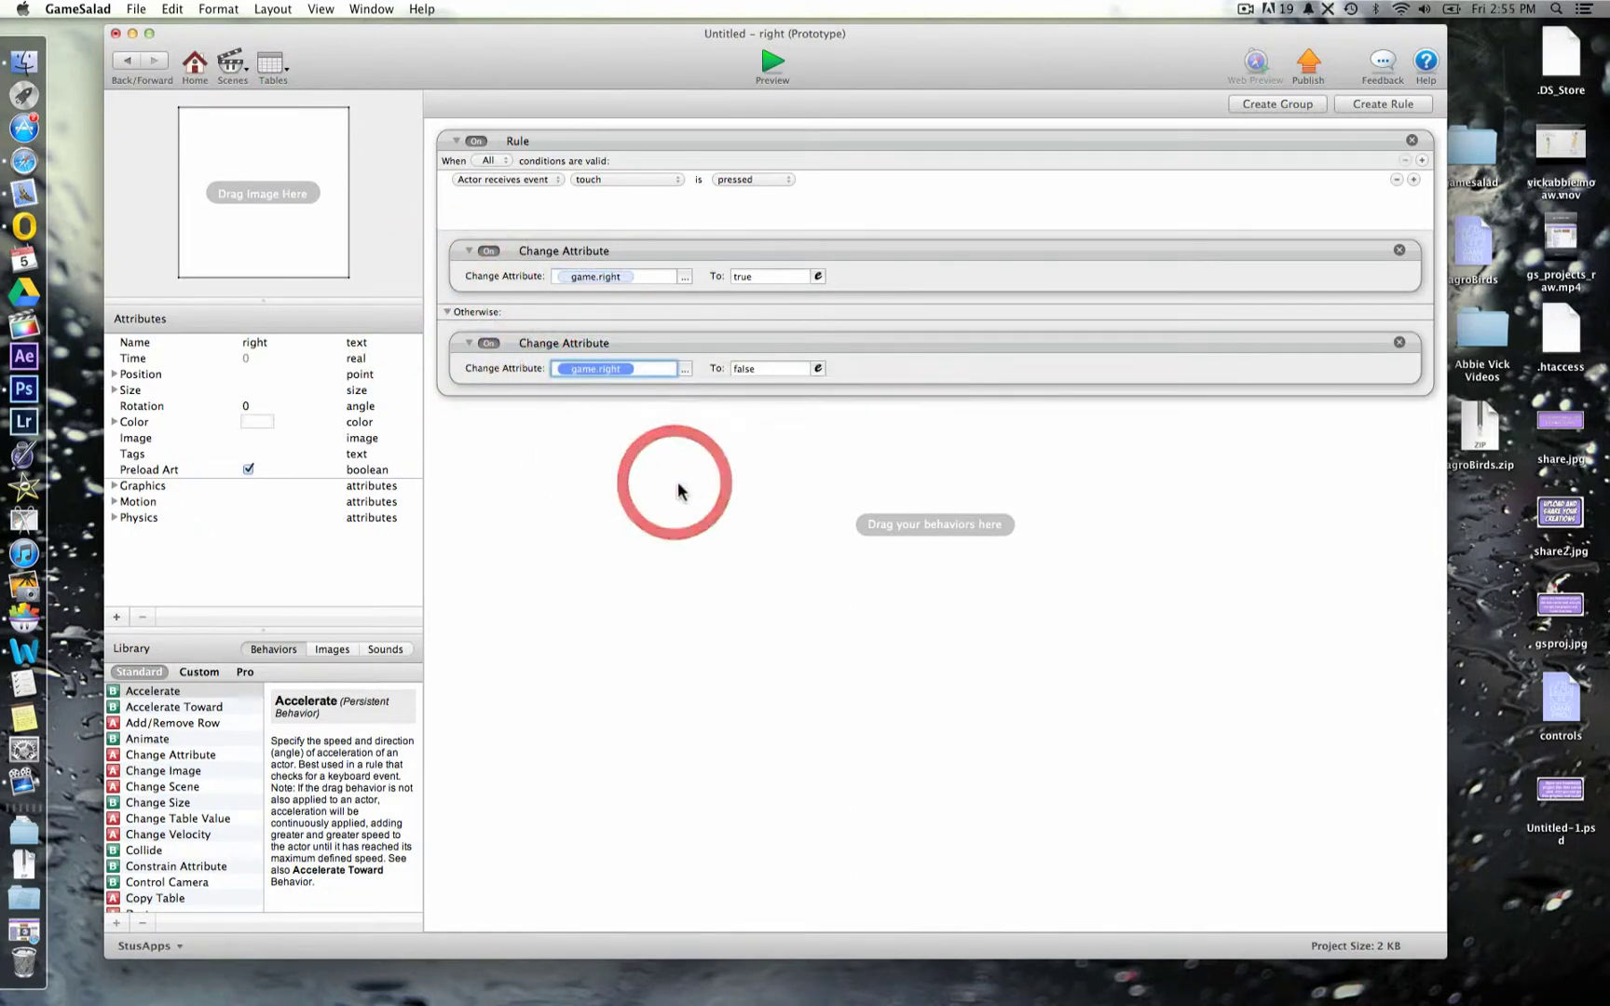
pyautogui.click(768, 537)
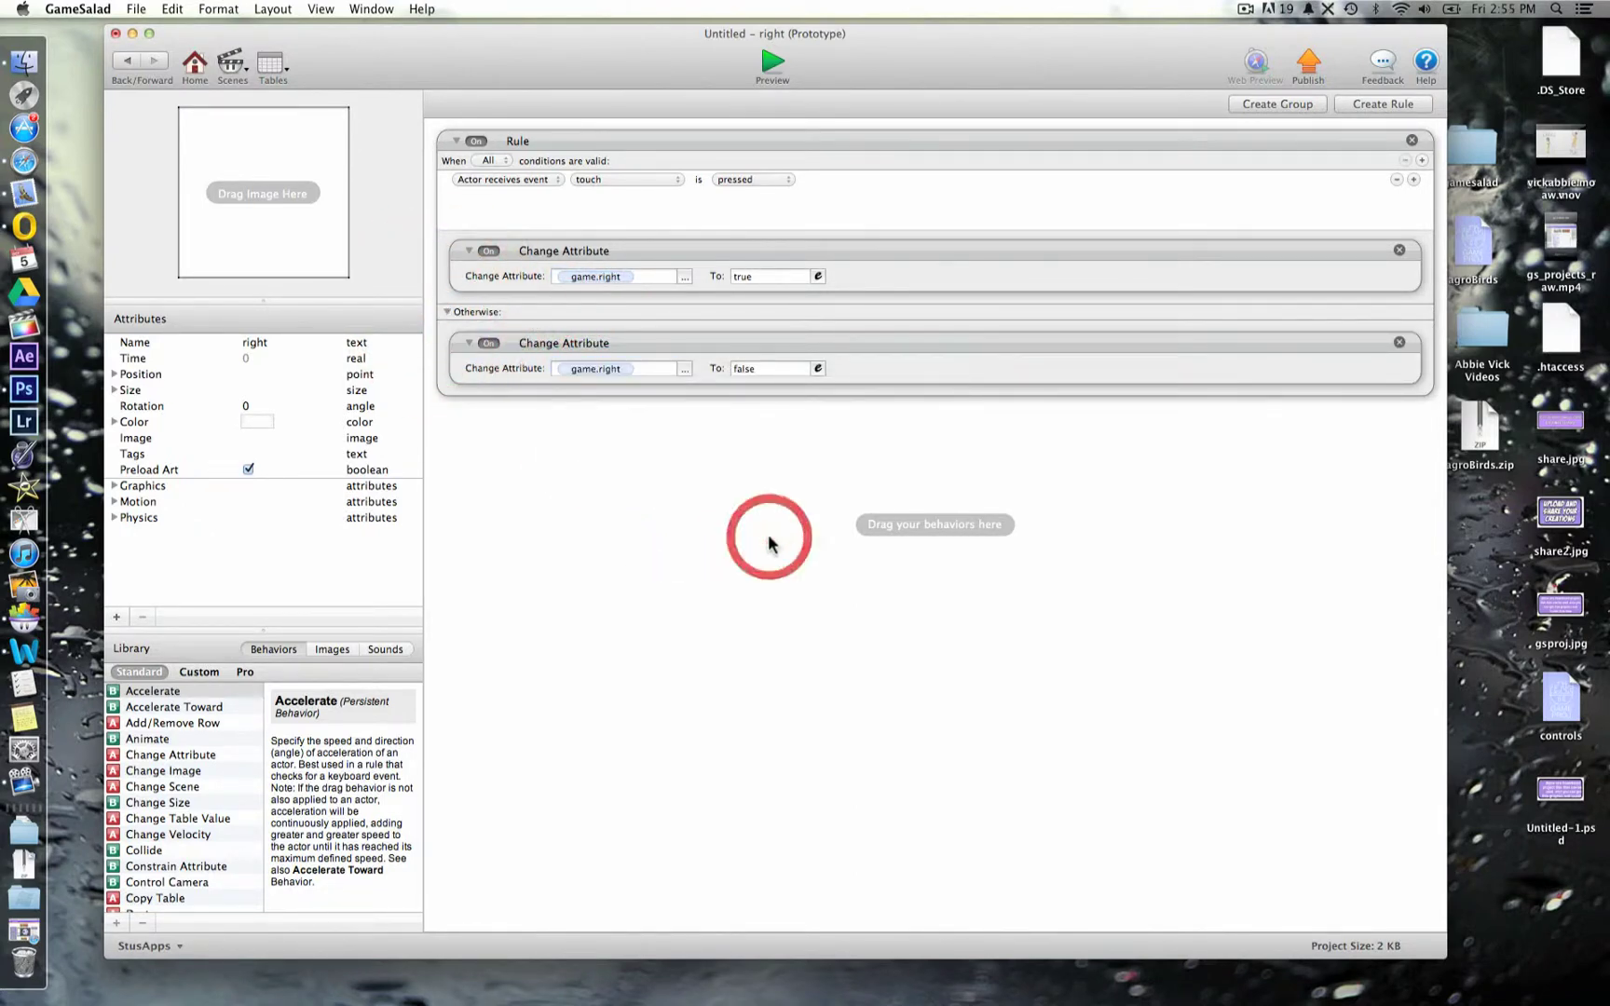
# - Back in the scene, review the game's direction attributes and open the character actor
pyautogui.click(128, 61)
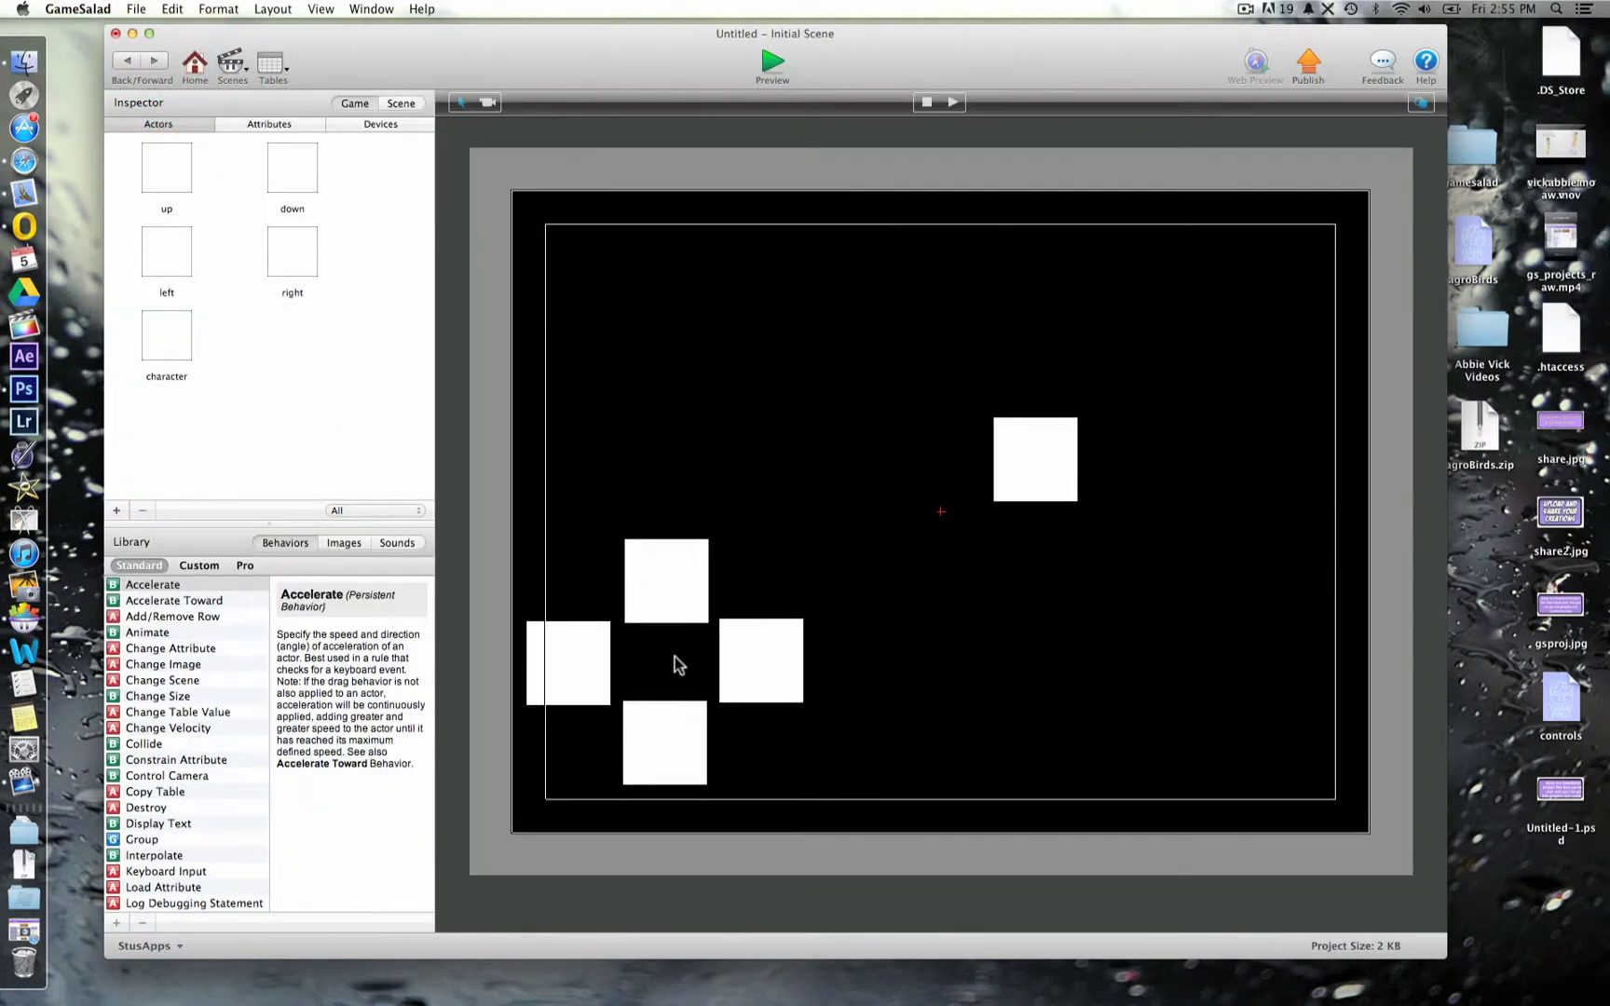
pyautogui.click(274, 125)
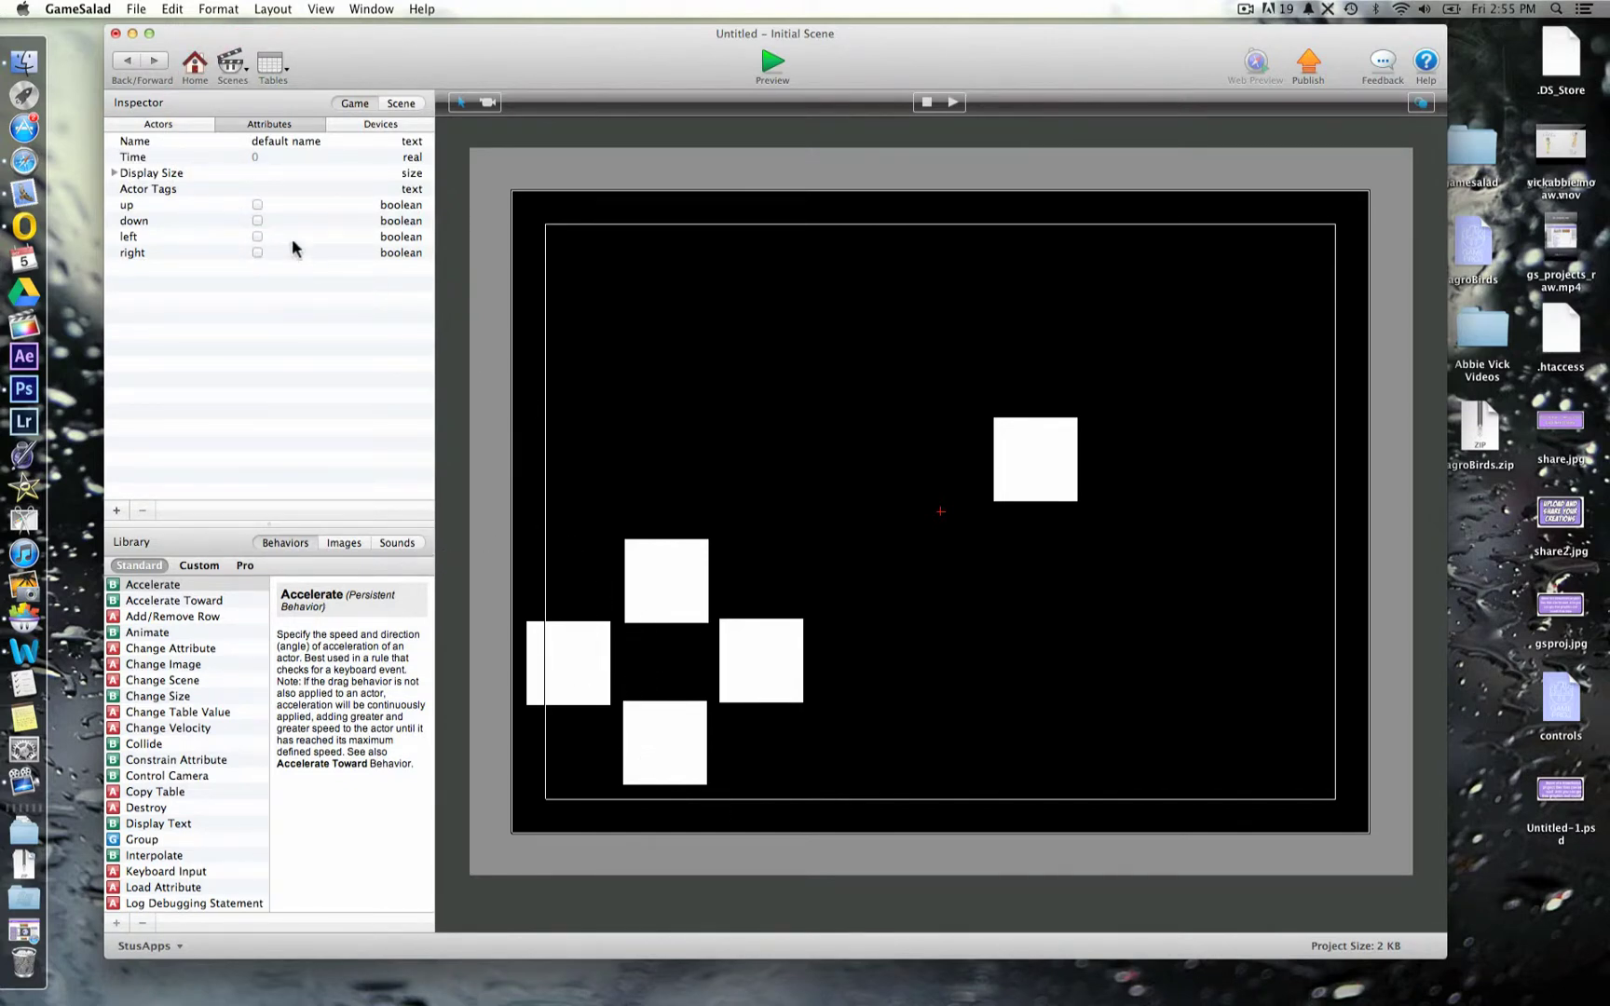
pyautogui.click(159, 129)
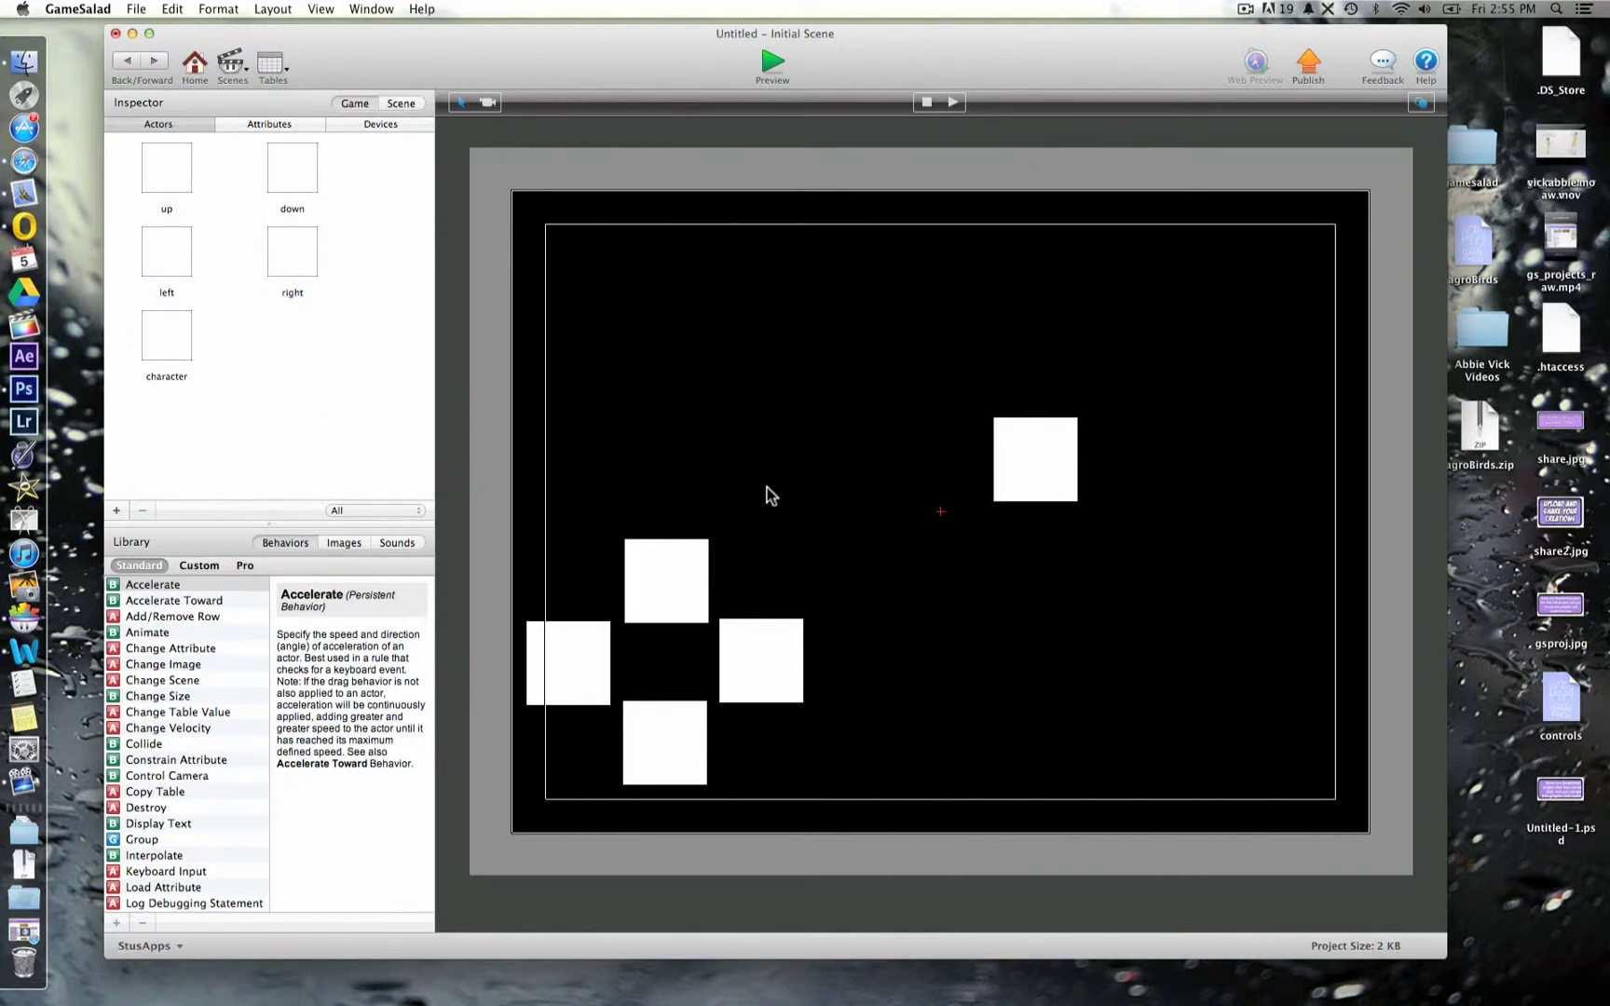
pyautogui.doubleClick(174, 346)
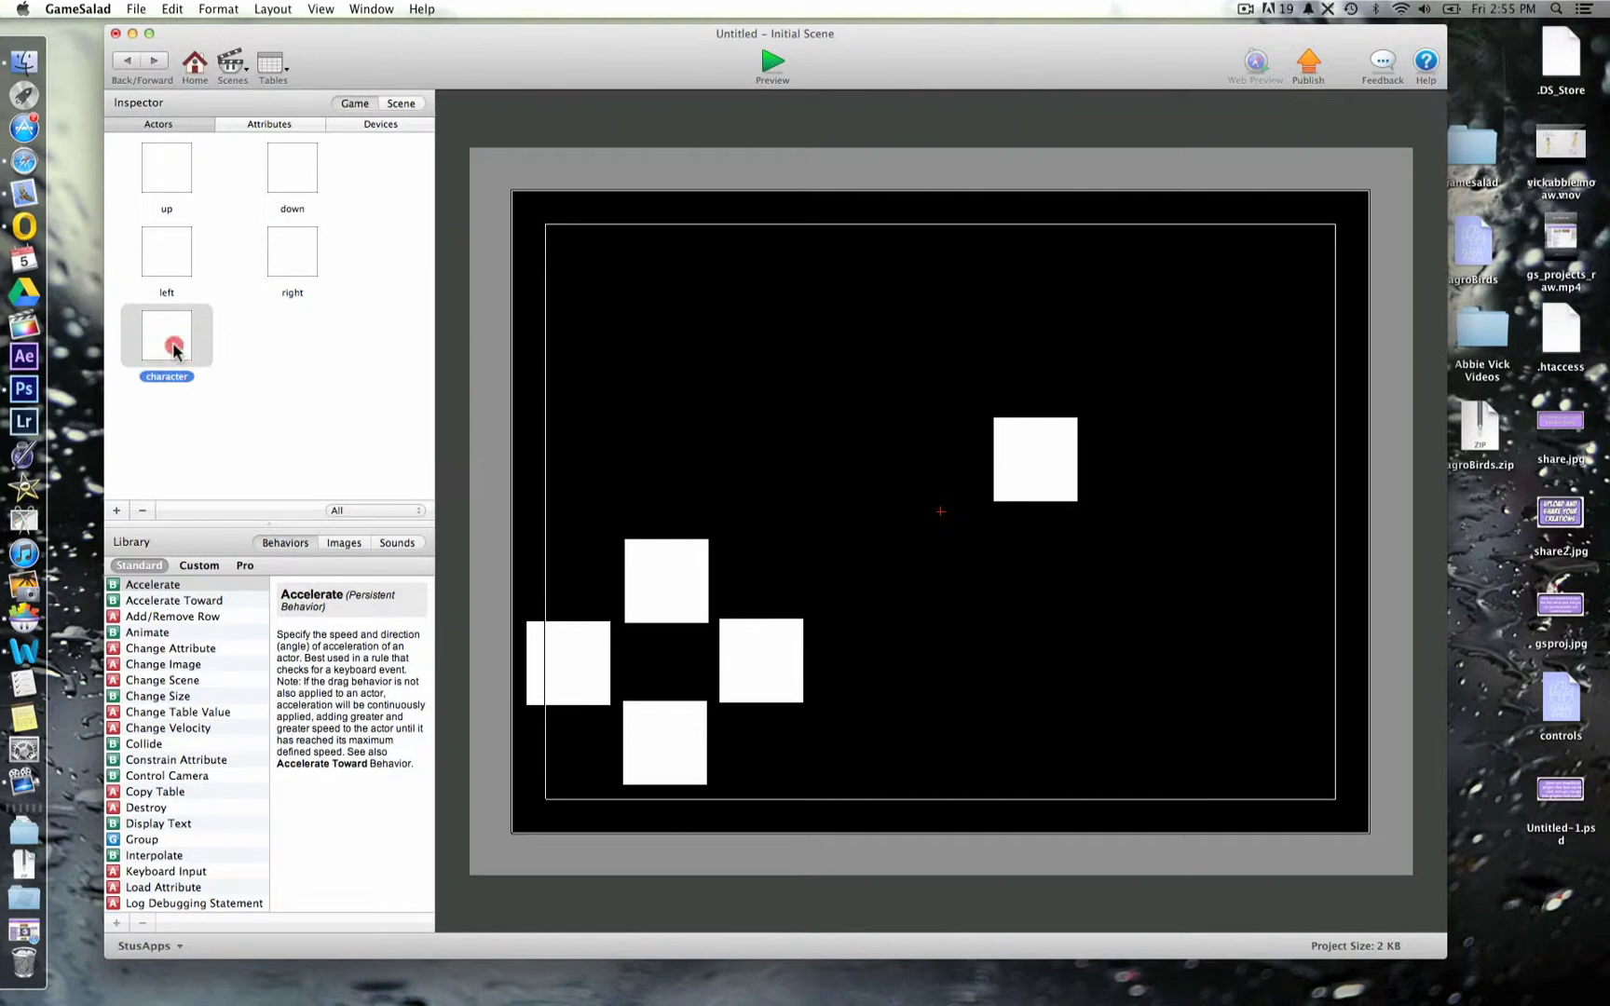
# - Add a rule to the character whose condition is attribute game.up is true
pyautogui.click(969, 228)
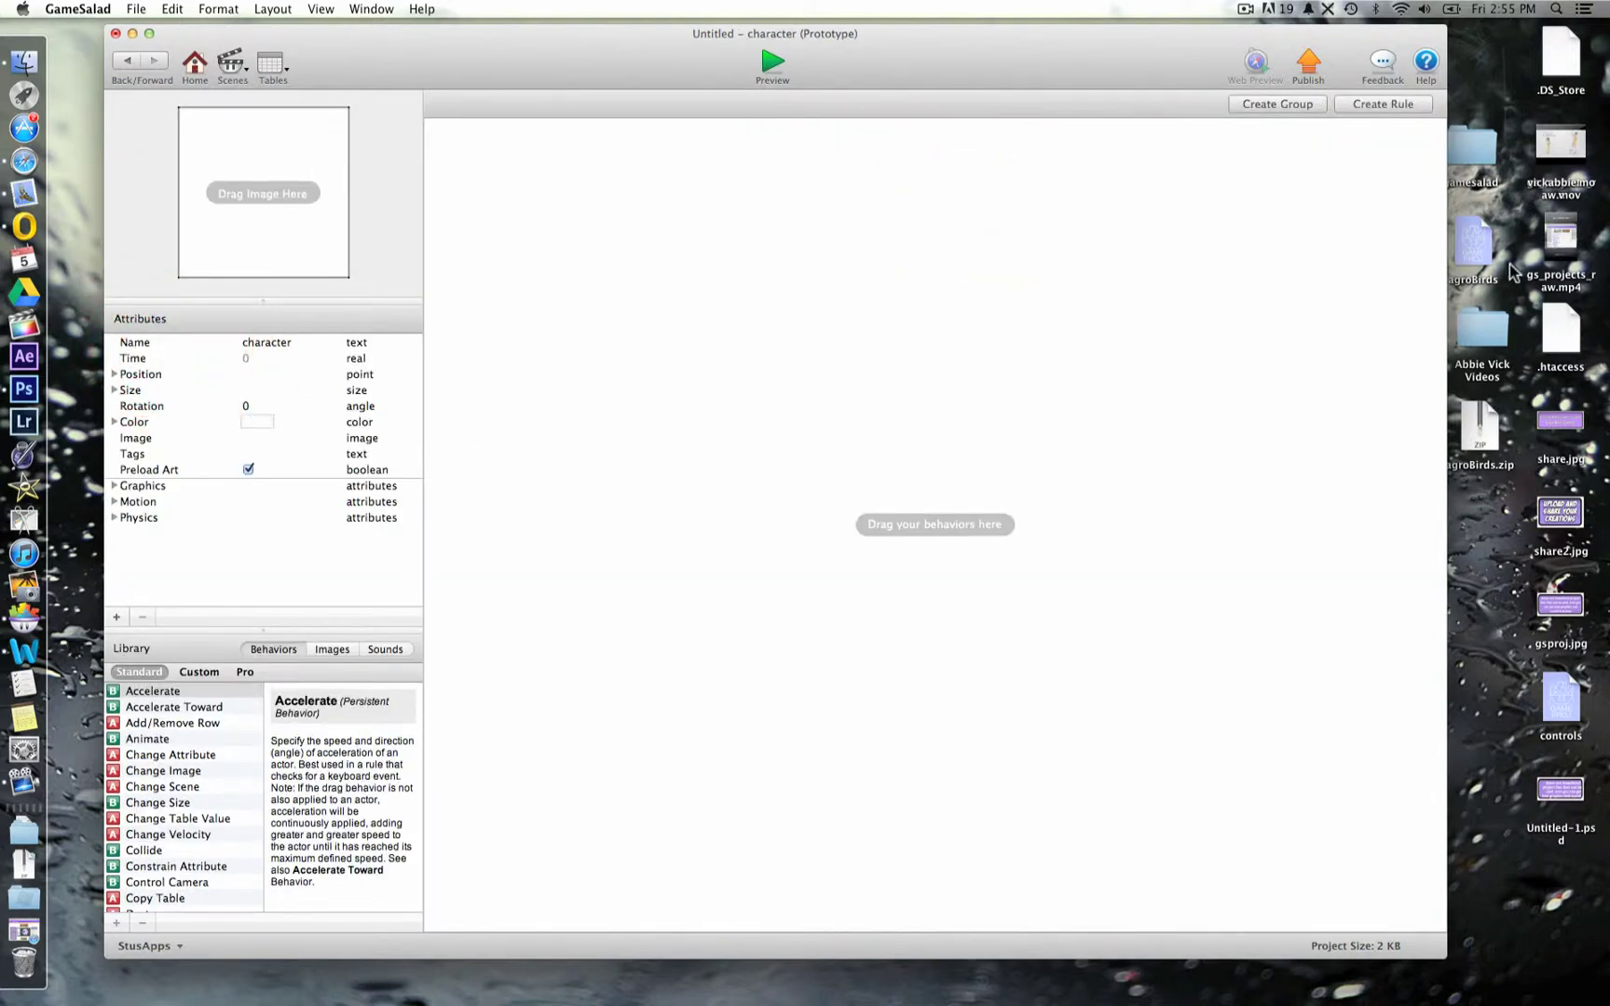
pyautogui.click(1361, 106)
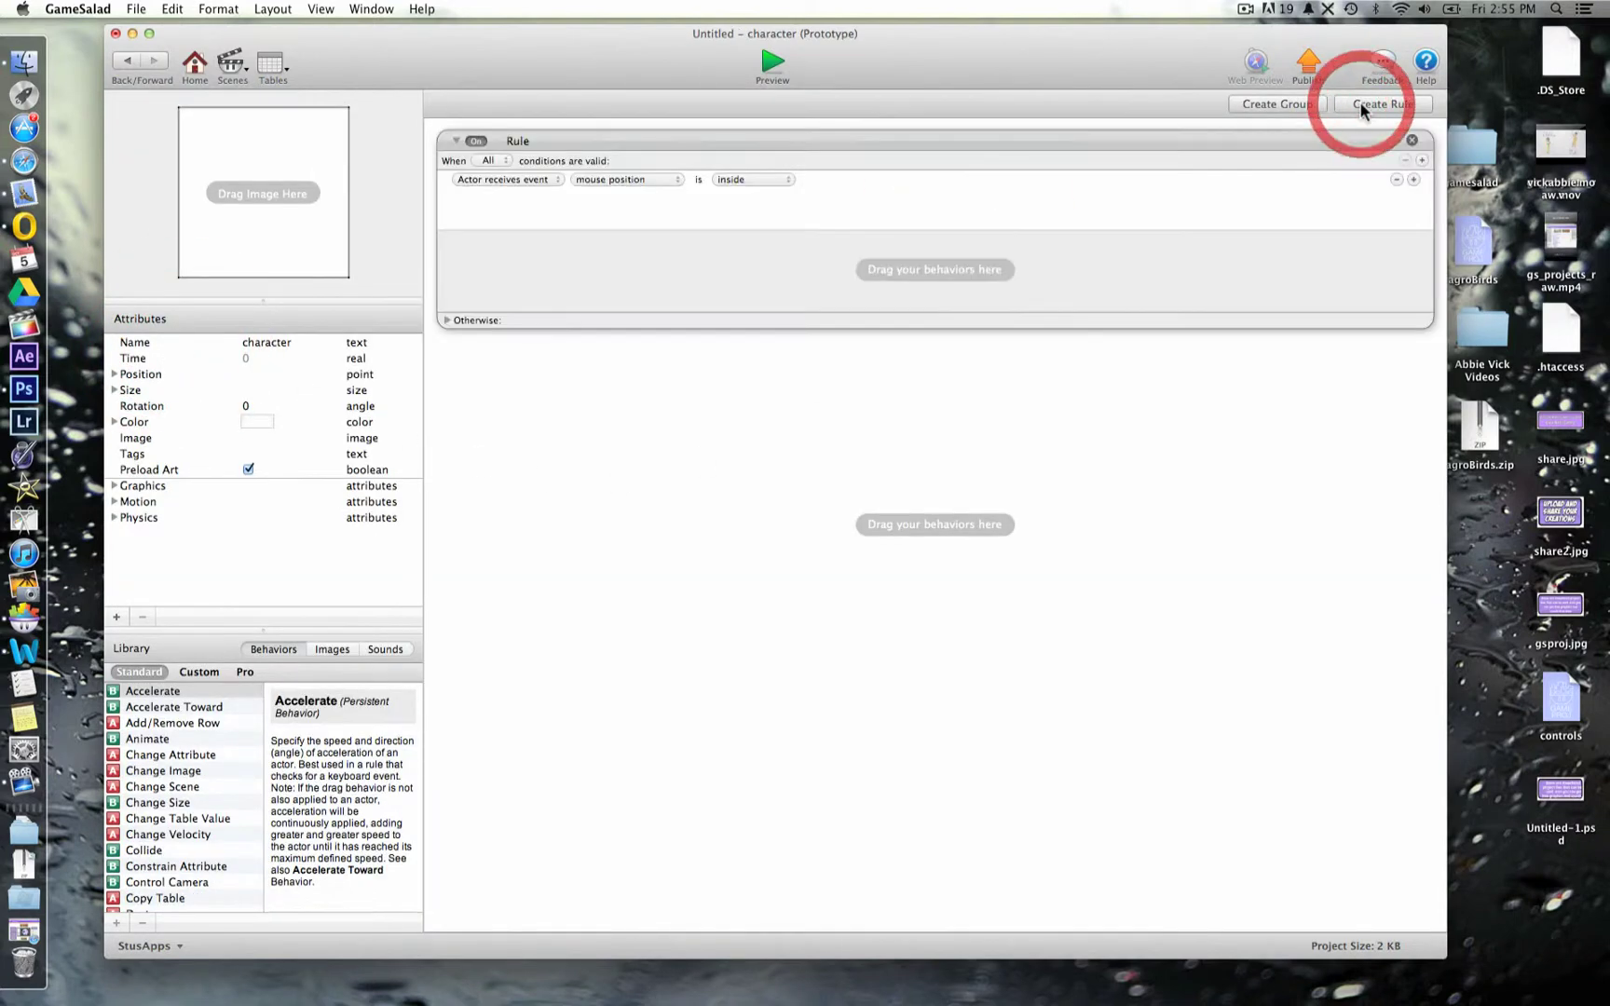
pyautogui.click(538, 182)
pyautogui.click(526, 198)
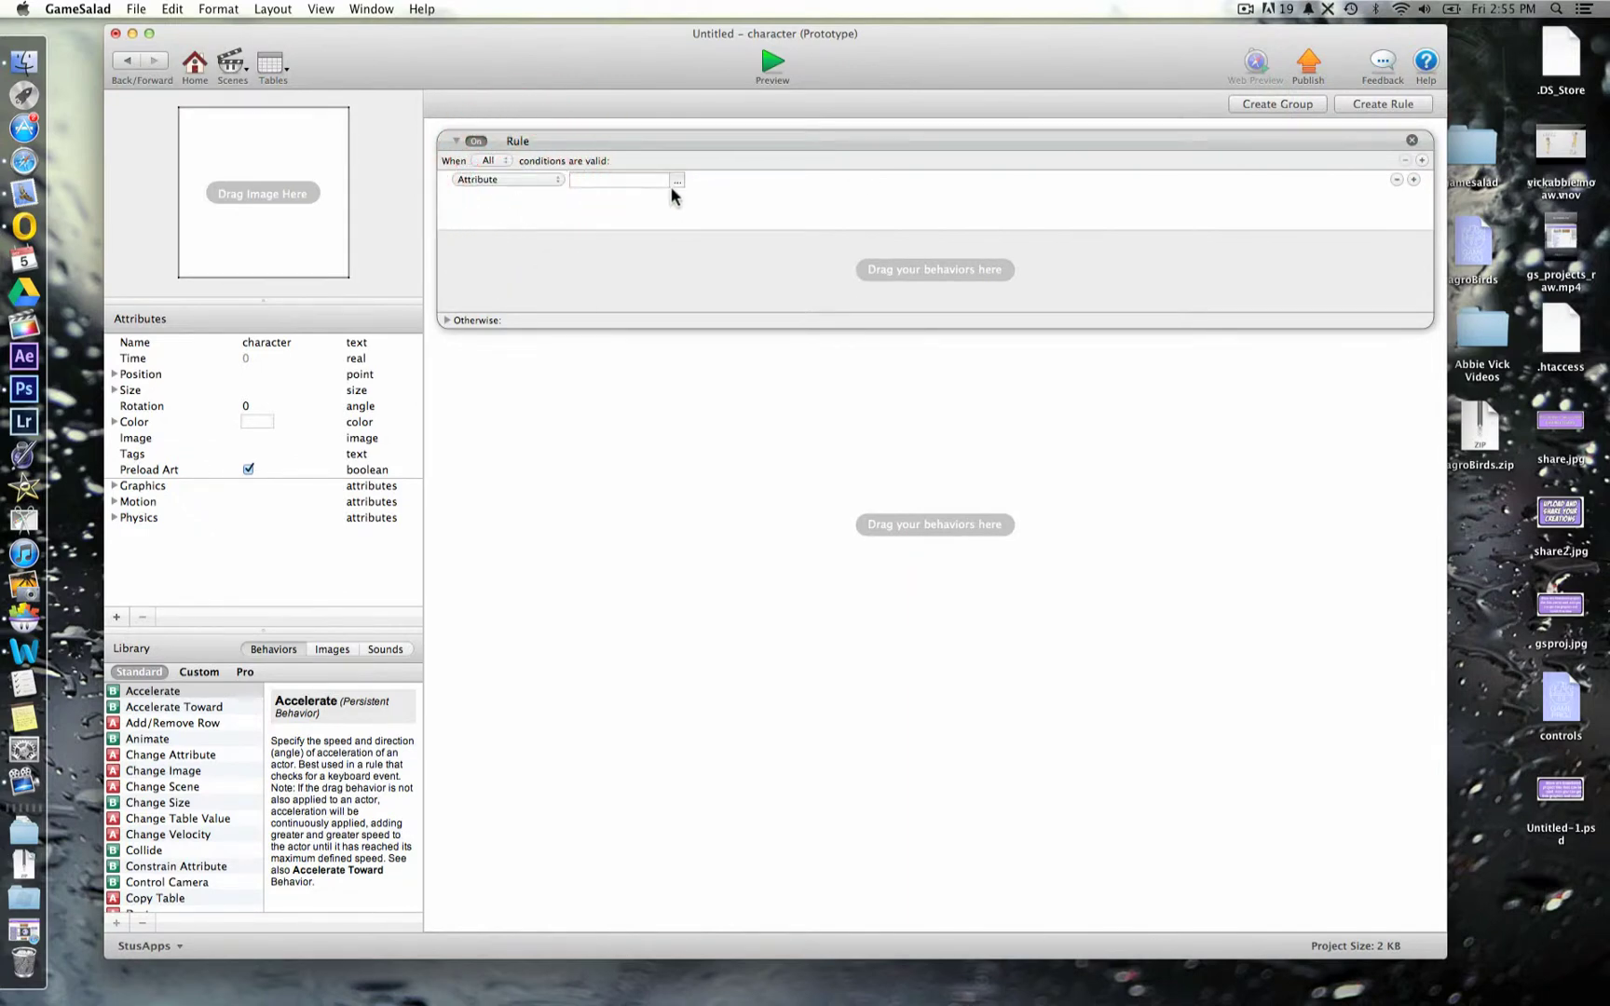
pyautogui.click(671, 182)
pyautogui.click(700, 197)
pyautogui.doubleClick(797, 255)
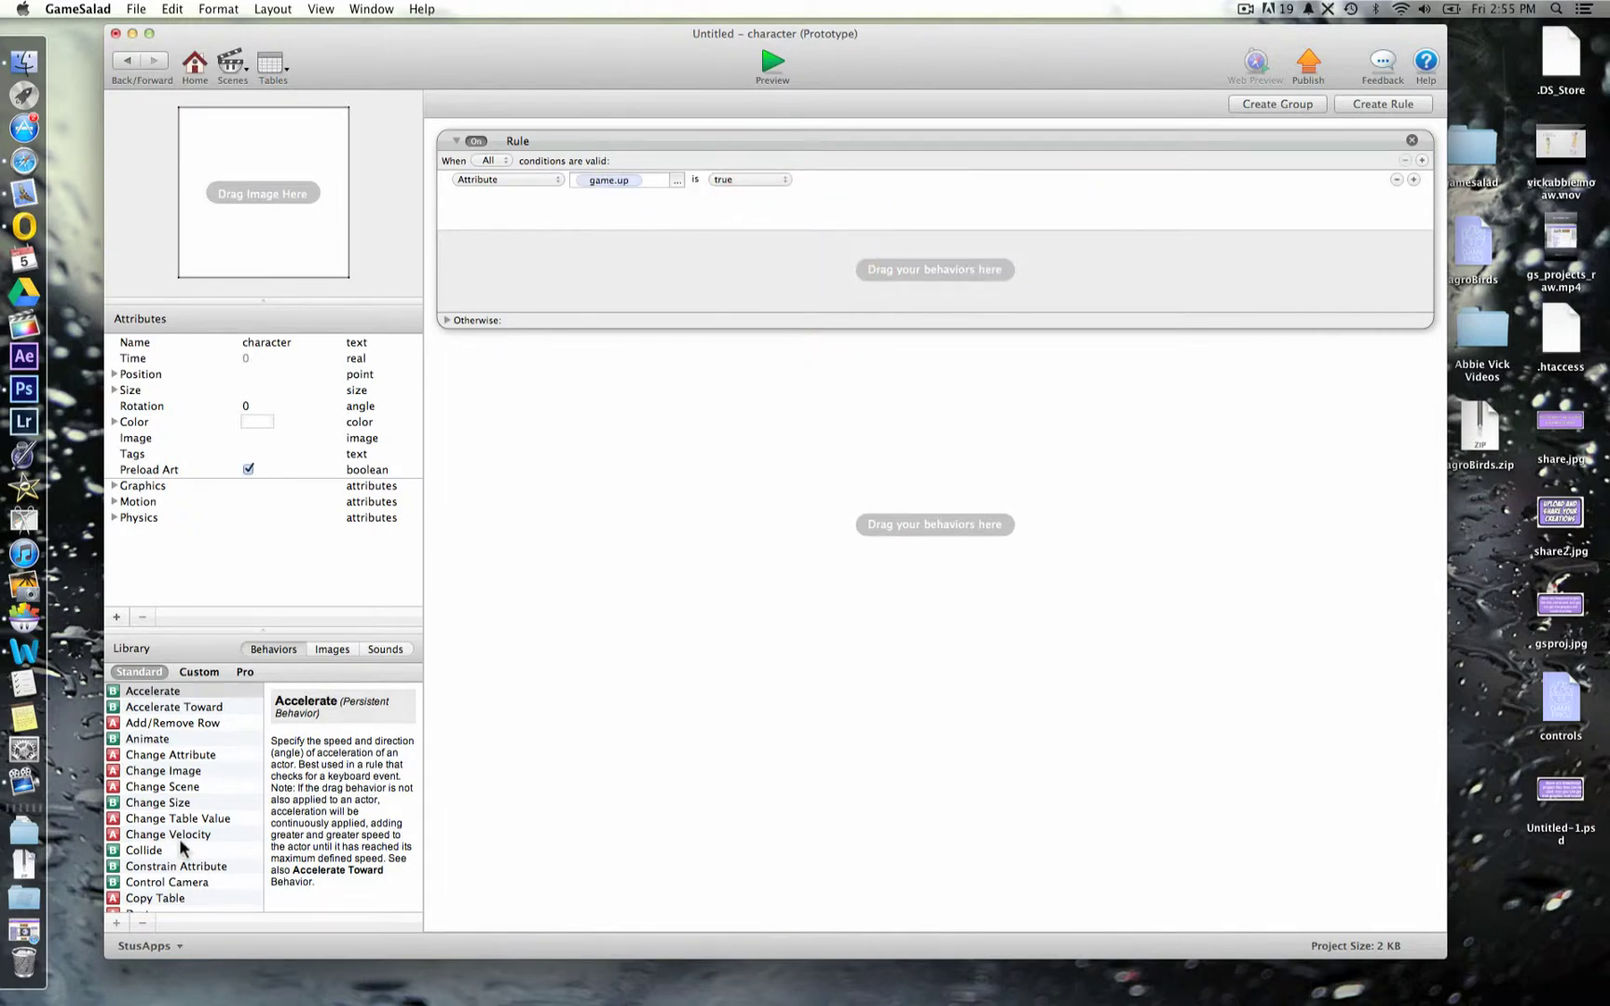
# - Add a Move behavior to the rule with speed 200 and direction 90
pyautogui.scroll(-5, 179, 838)
pyautogui.moveTo(140, 842); pyautogui.dragTo(596, 255)
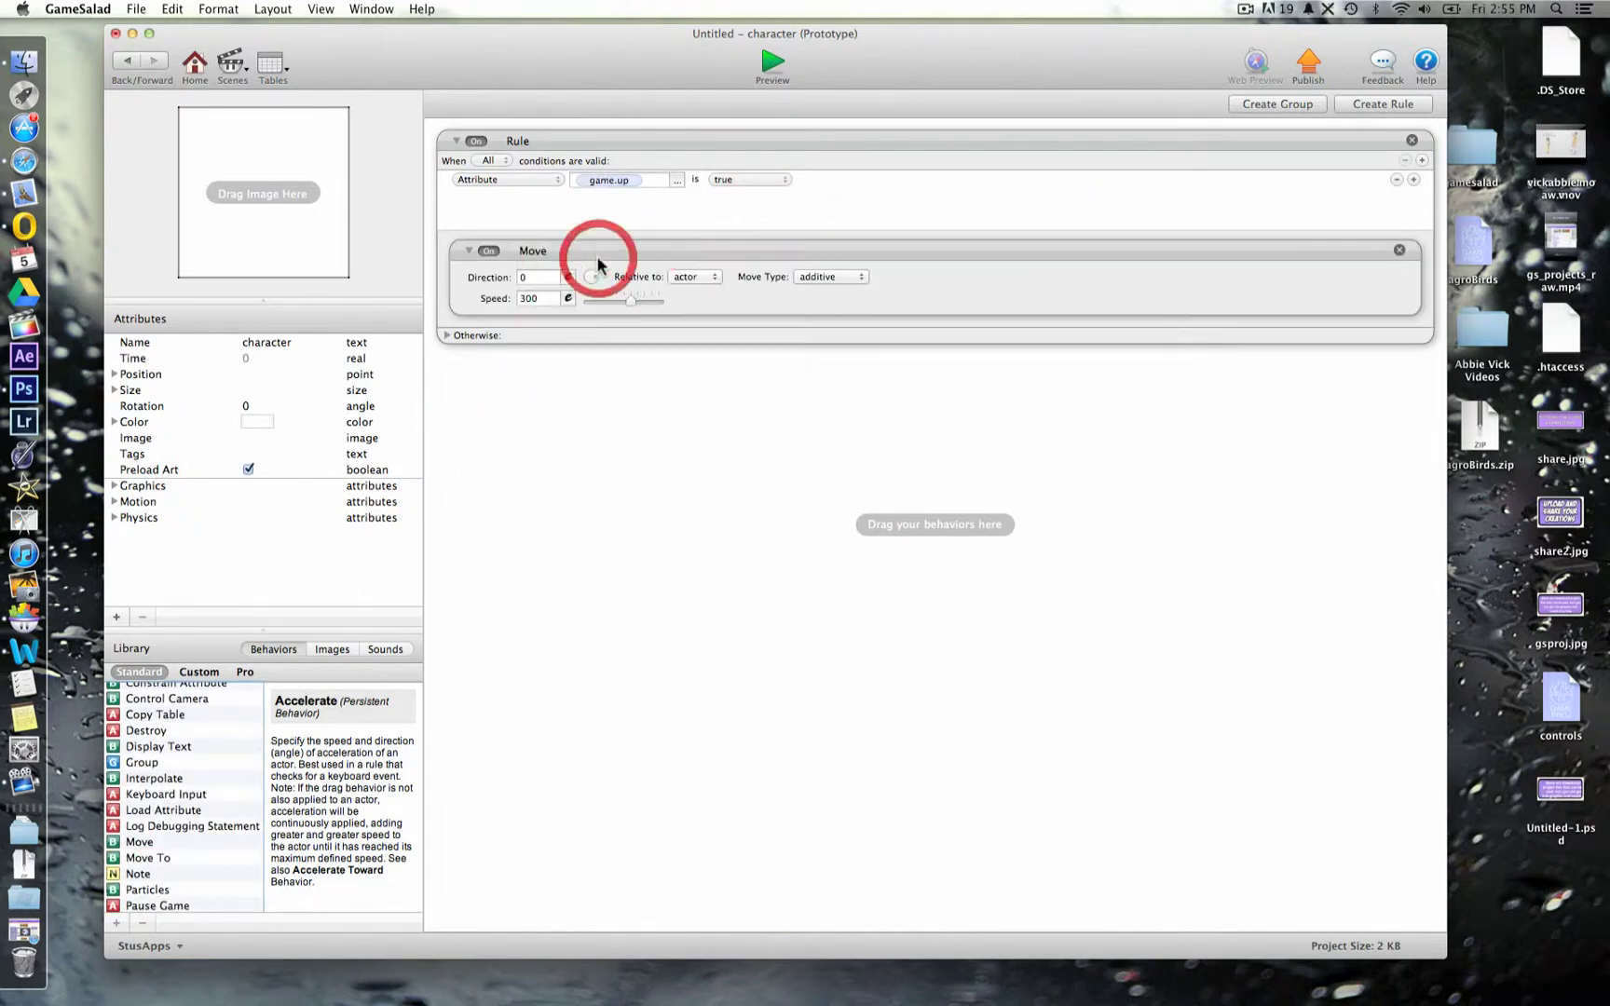
pyautogui.click(482, 297)
pyautogui.write('2')
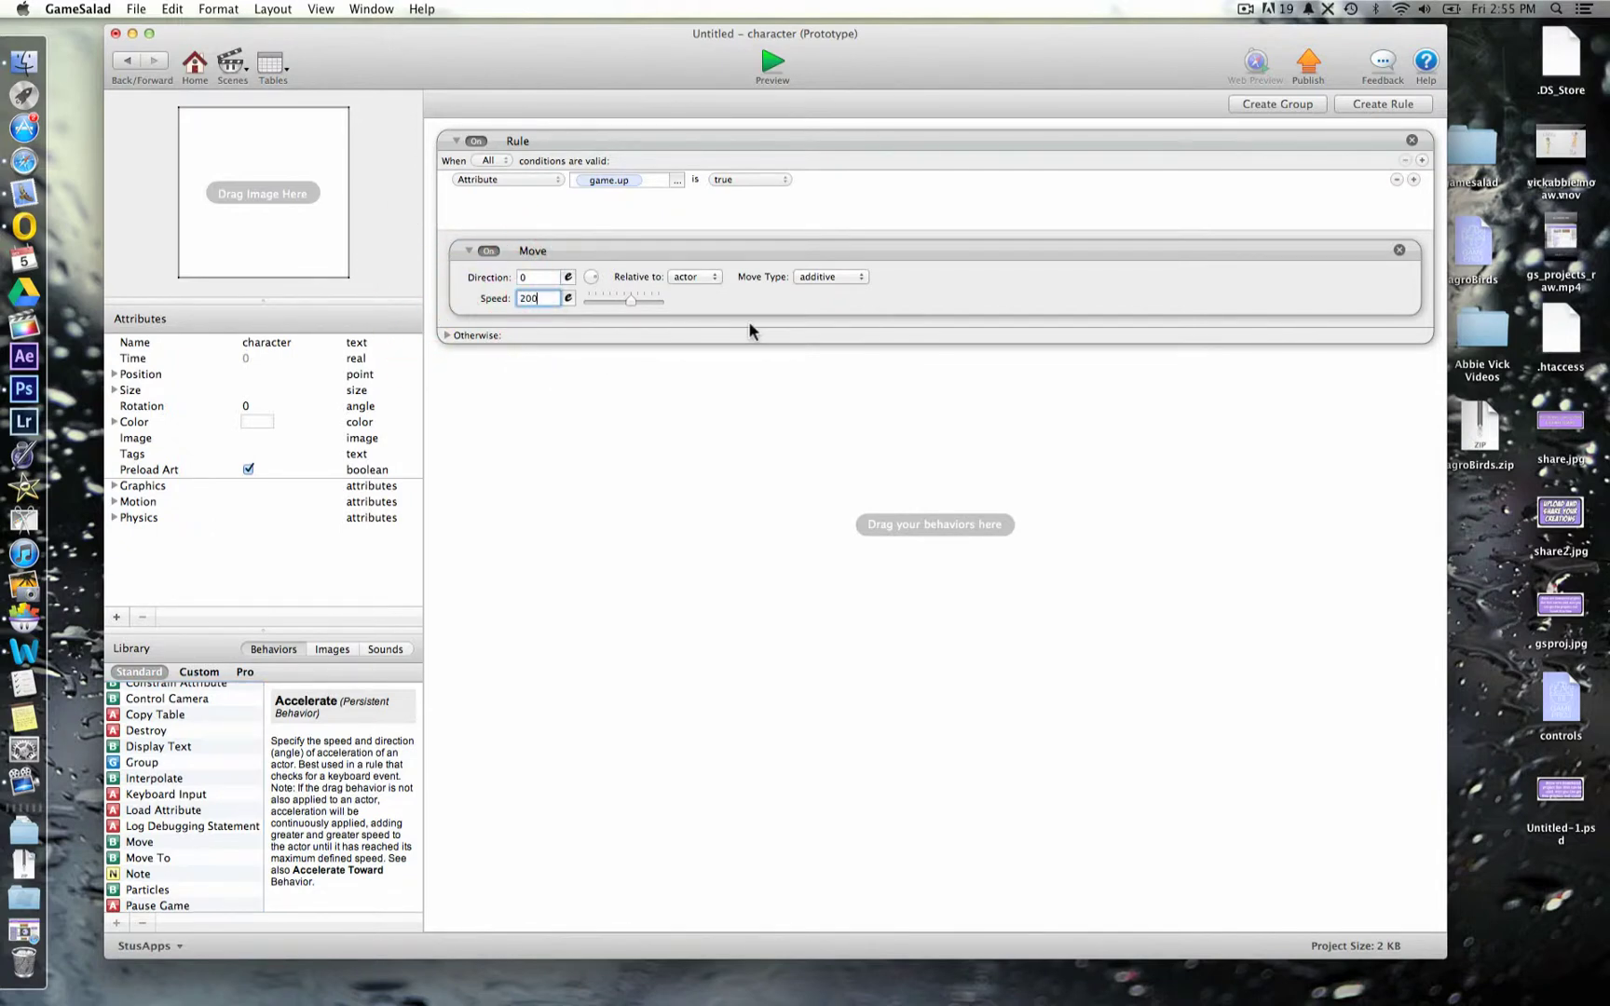
pyautogui.click(752, 321)
pyautogui.moveTo(595, 276); pyautogui.dragTo(591, 274)
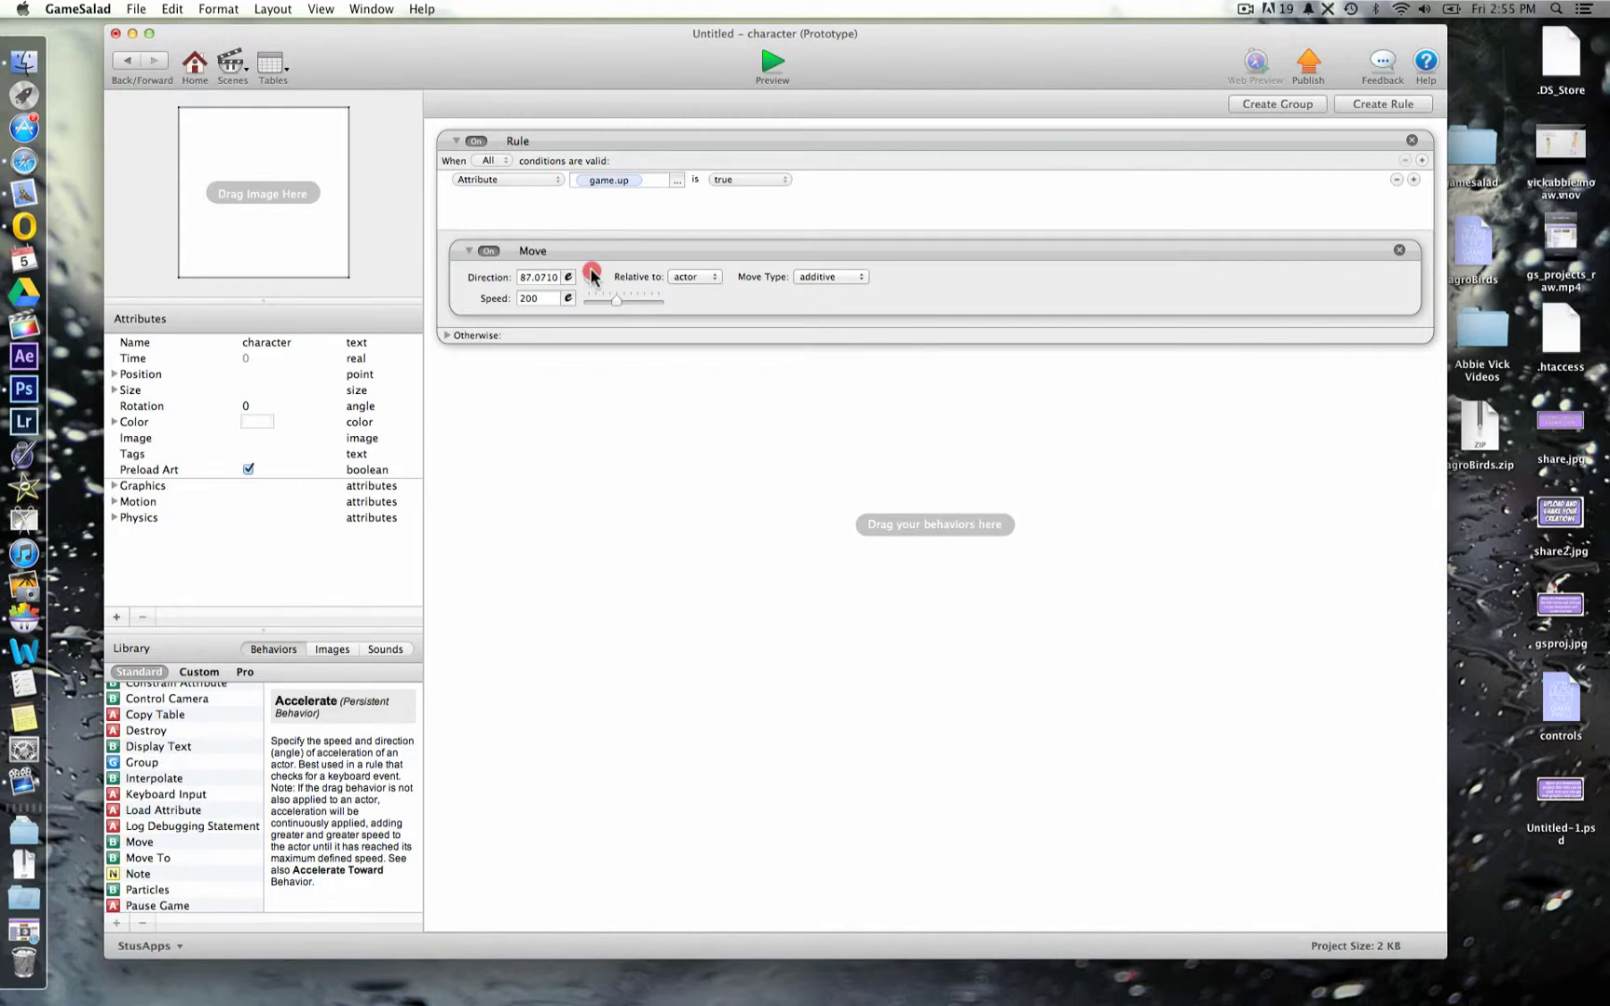
pyautogui.moveTo(591, 275); pyautogui.dragTo(590, 276)
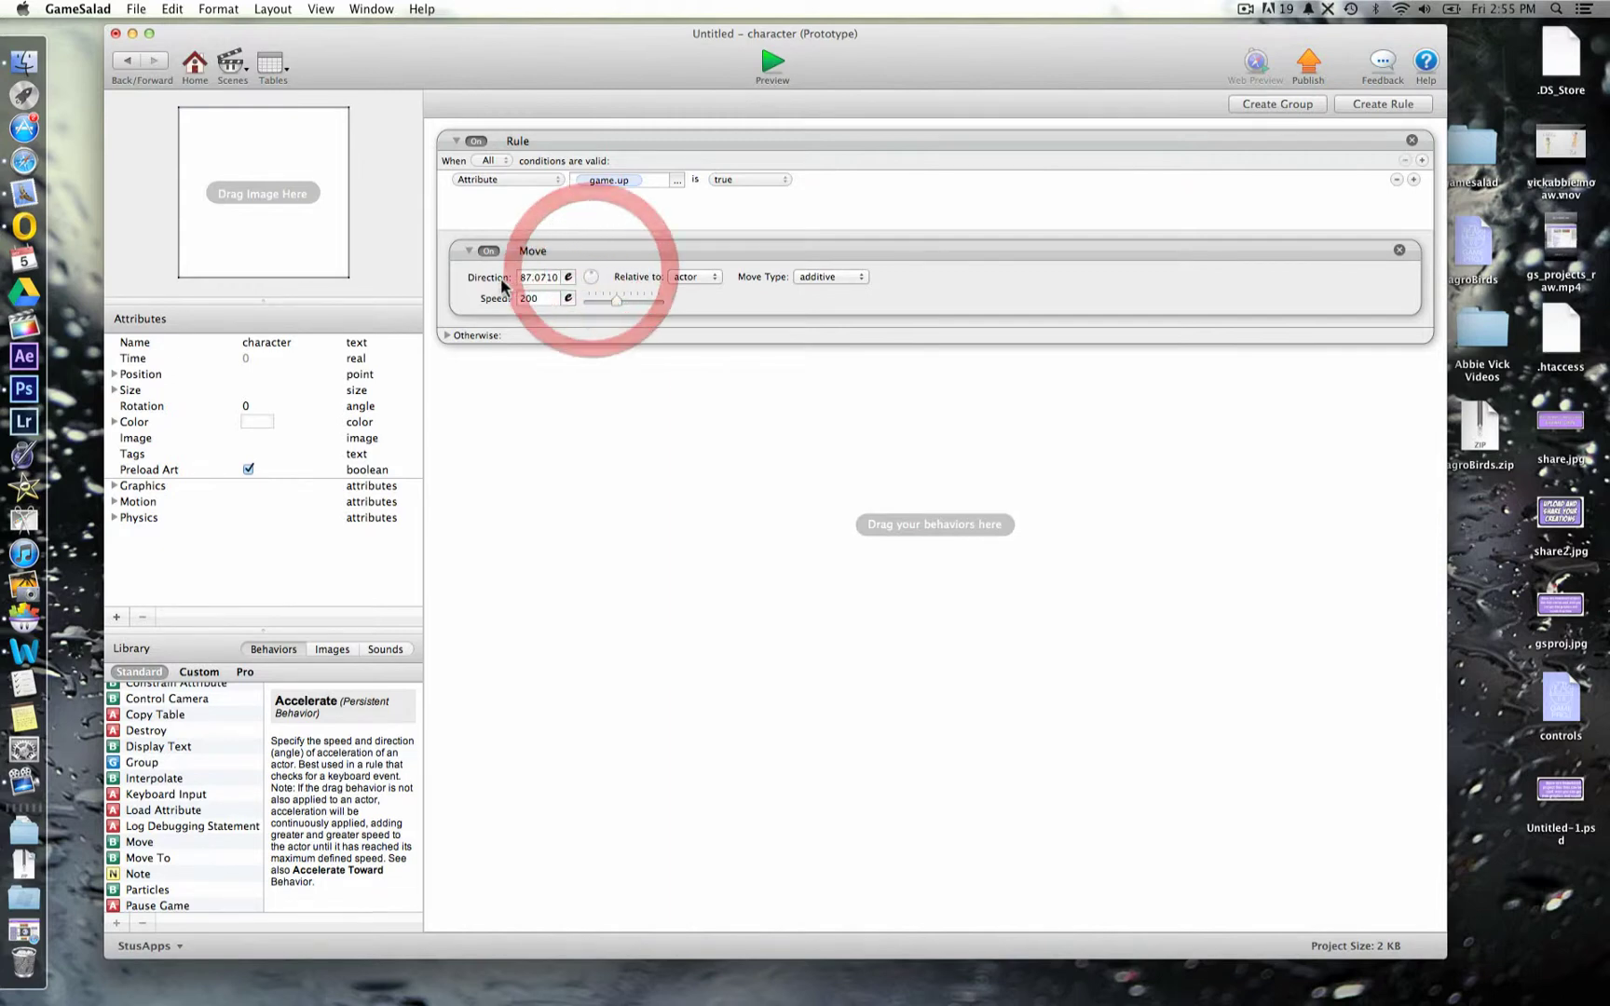
pyautogui.click(534, 277)
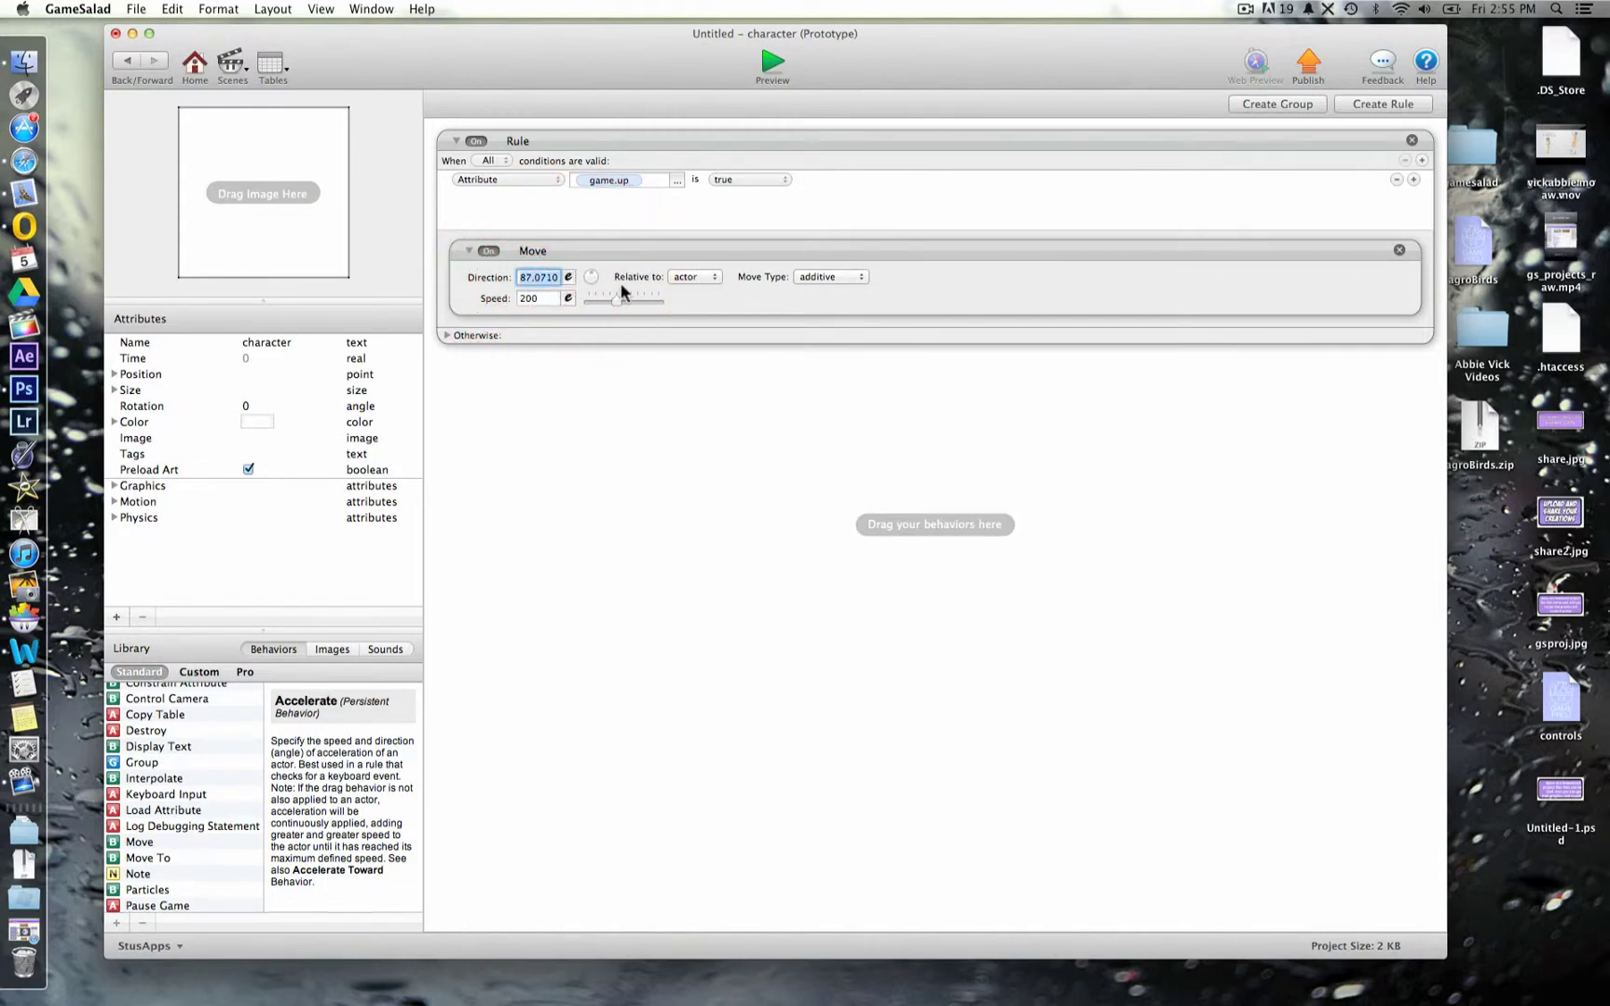
pyautogui.write('90')
pyautogui.click(643, 374)
# - Preview the game, test the up arrow and other controls, then return to the character's rules
pyautogui.click(771, 63)
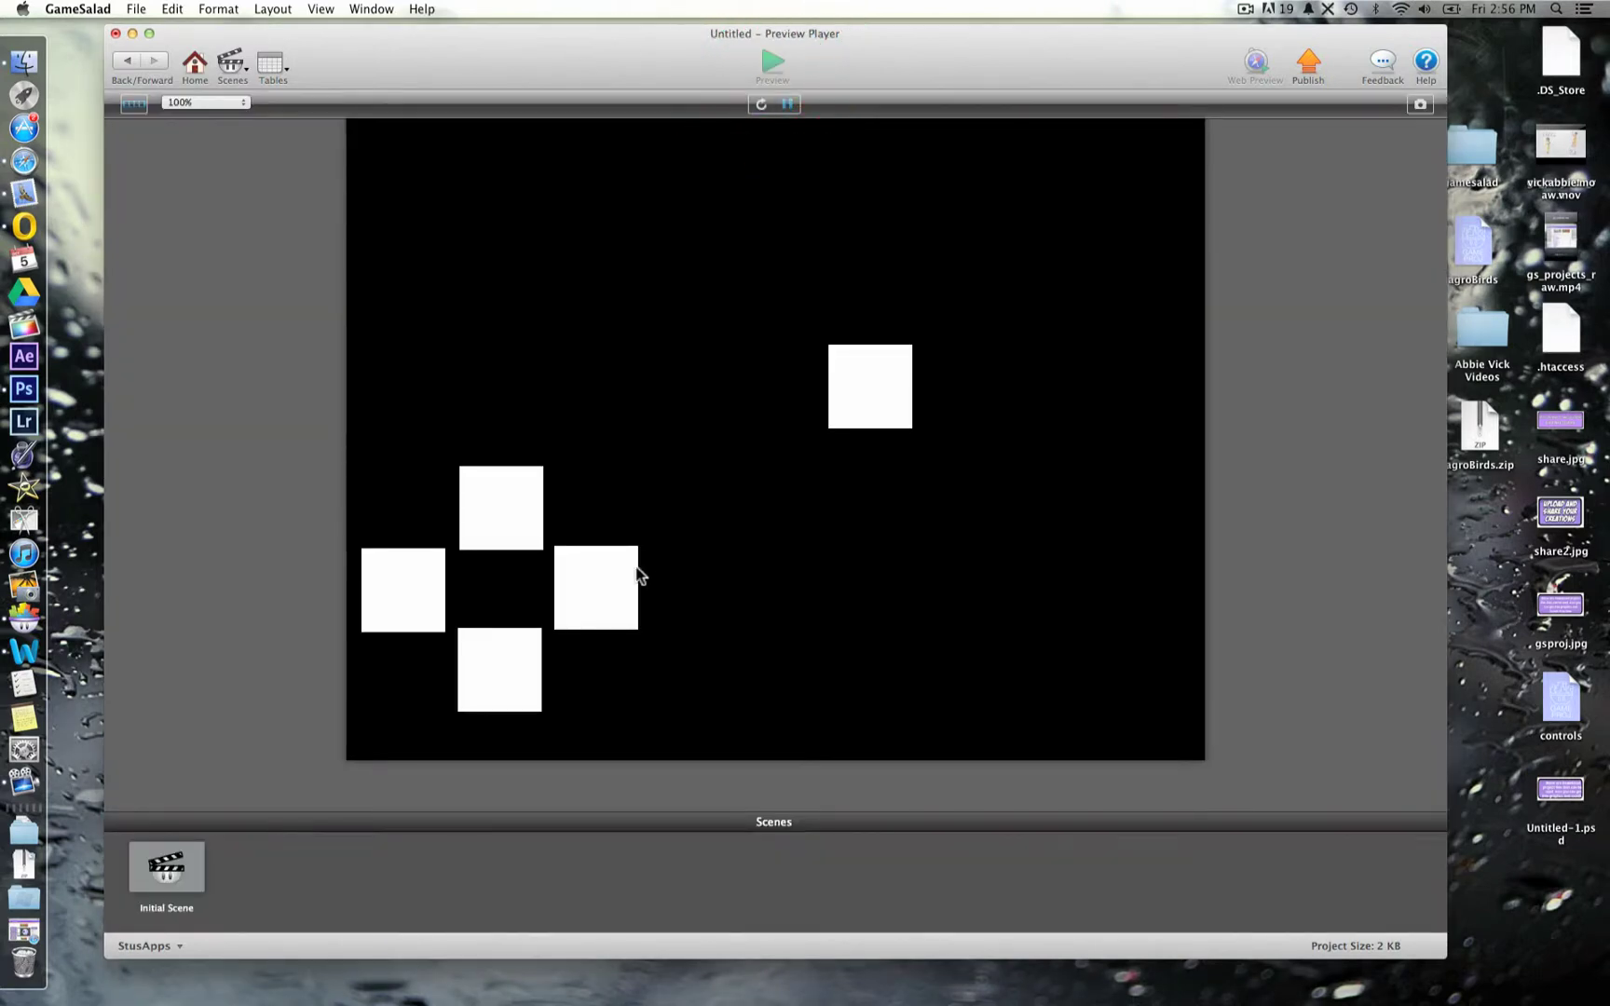
pyautogui.click(484, 513)
pyautogui.click(484, 513)
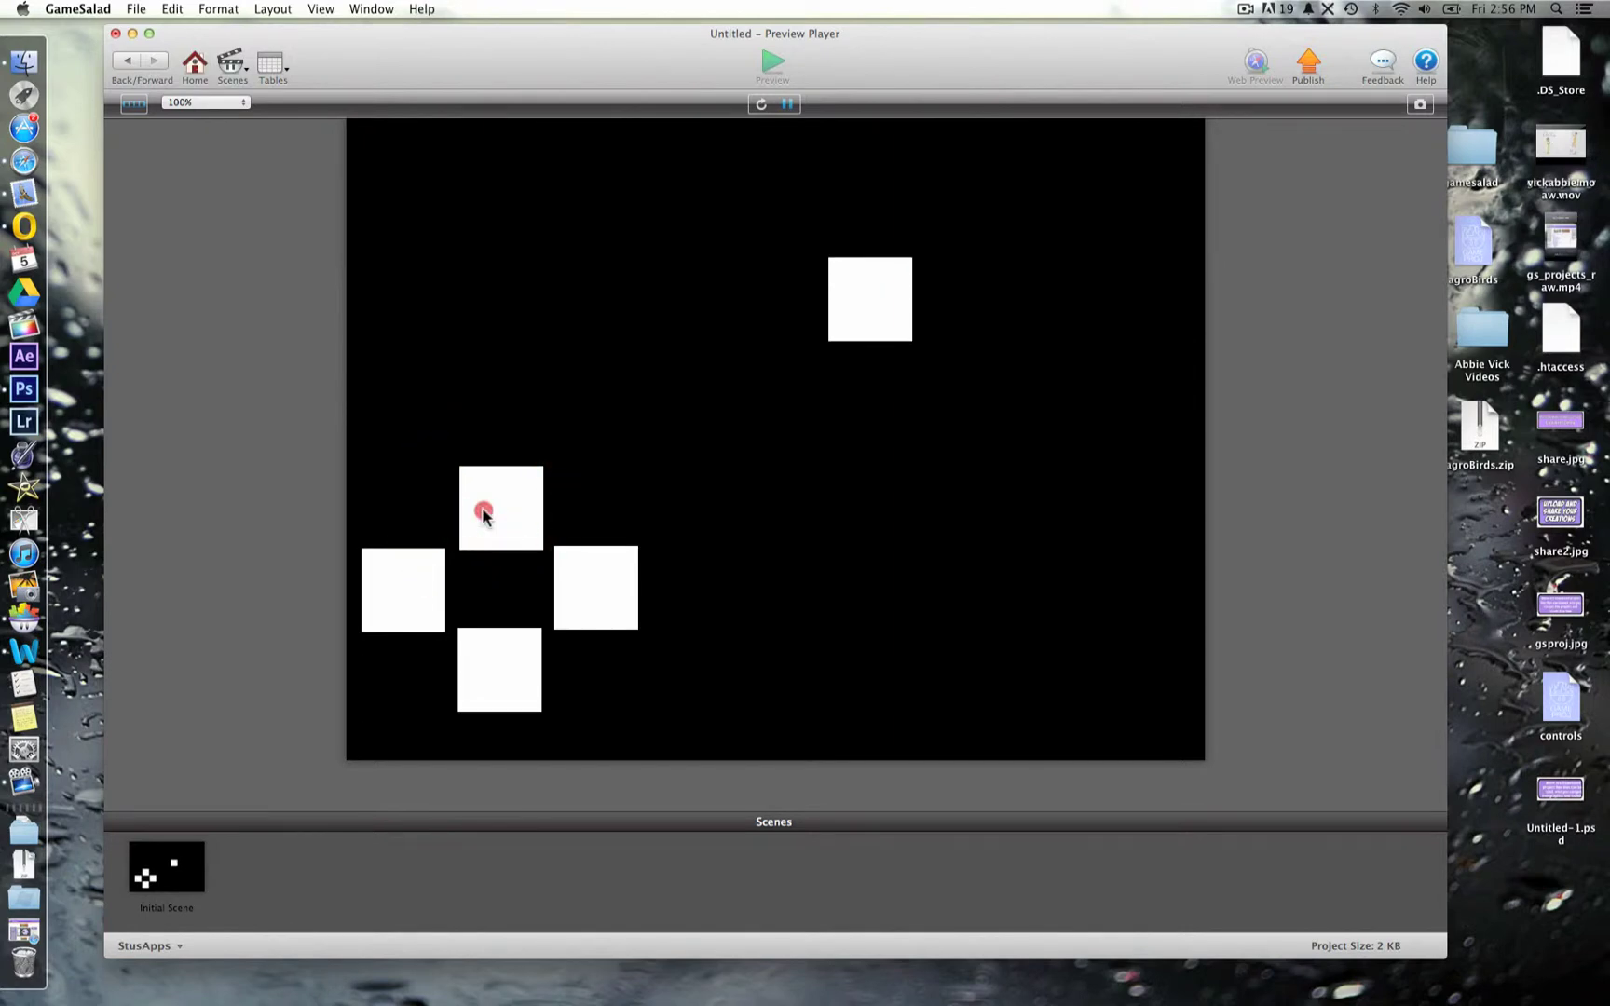
pyautogui.click(579, 586)
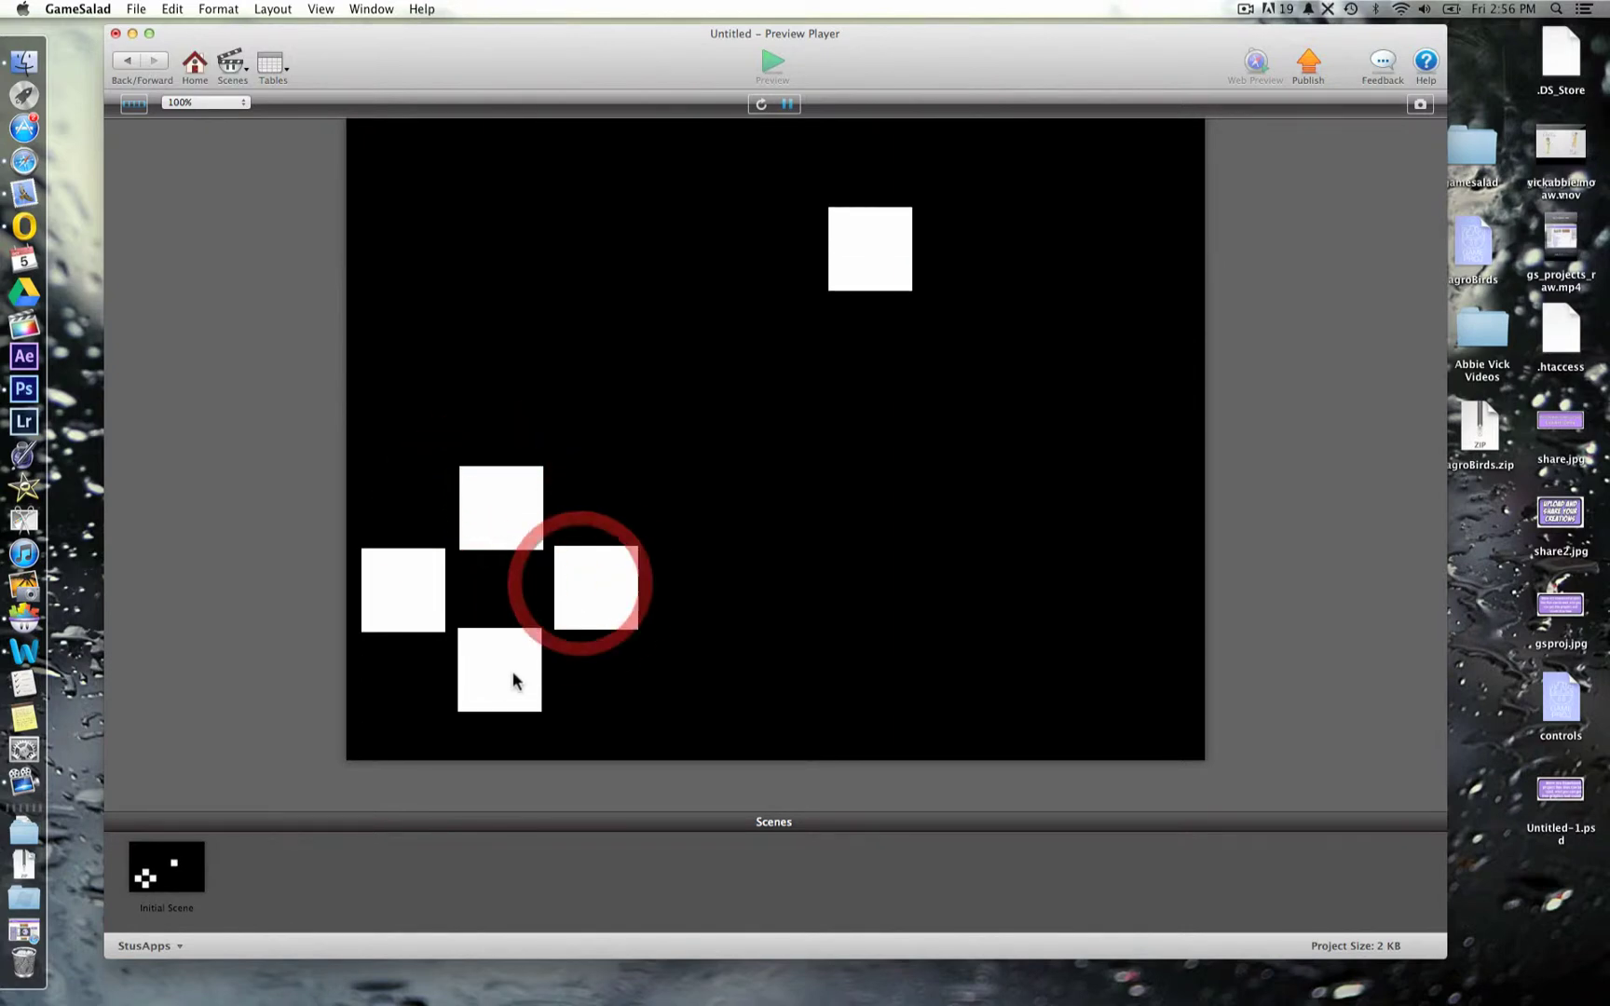
pyautogui.click(492, 683)
pyautogui.click(424, 603)
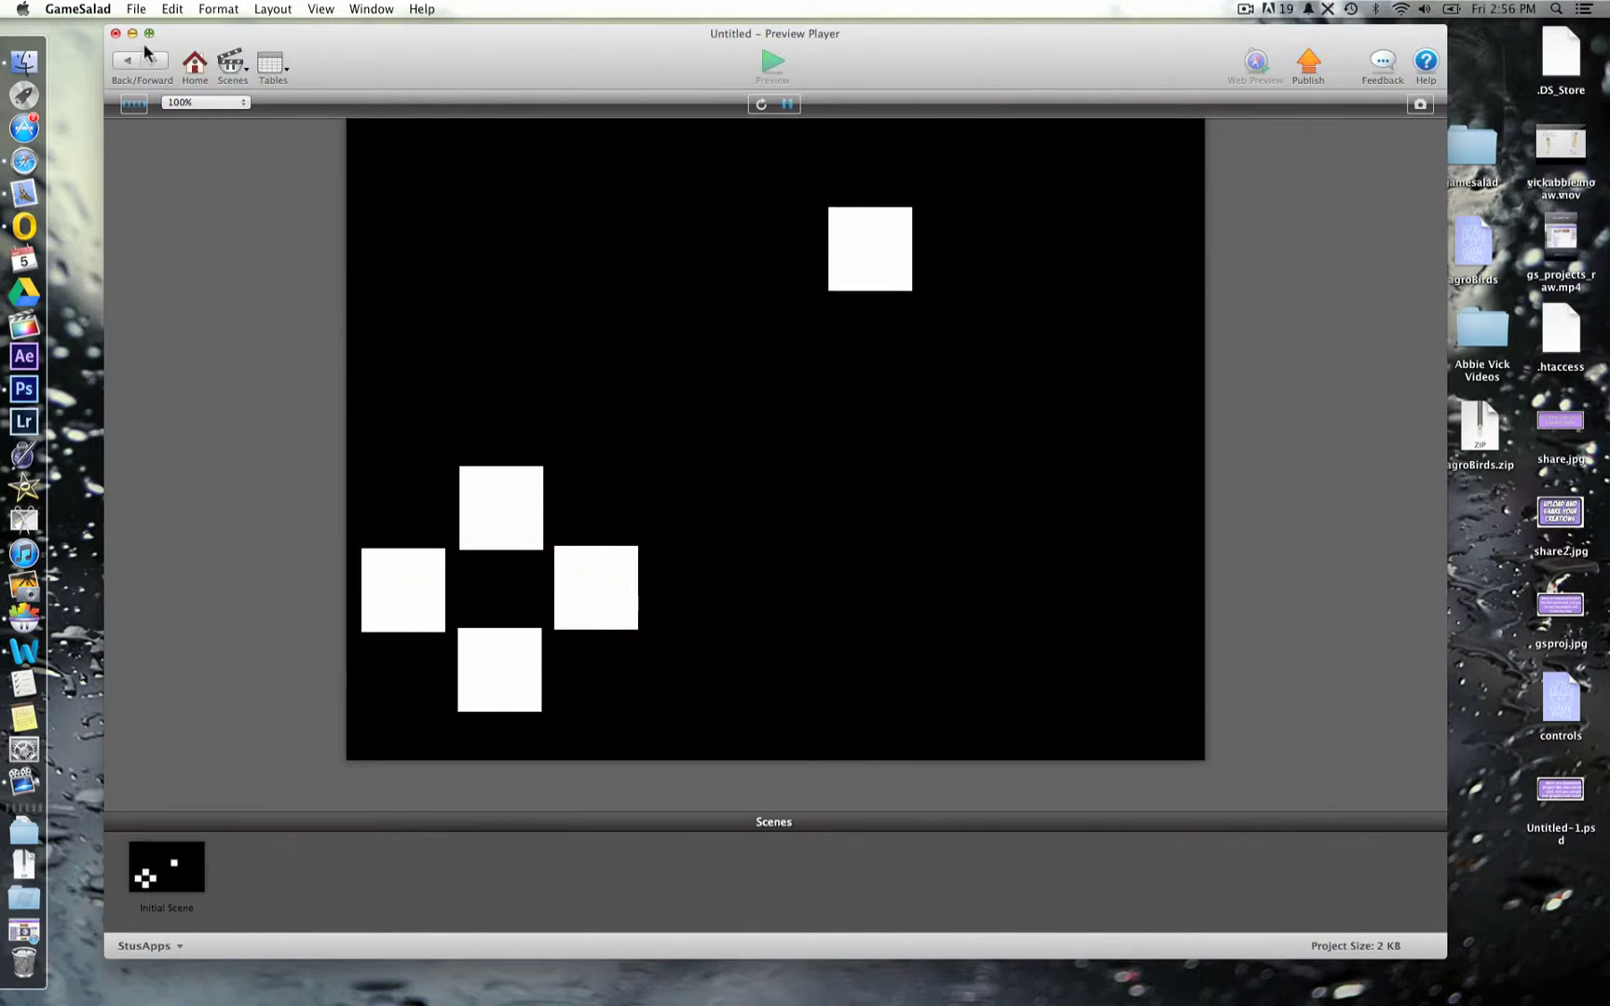
pyautogui.click(127, 63)
pyautogui.click(641, 139)
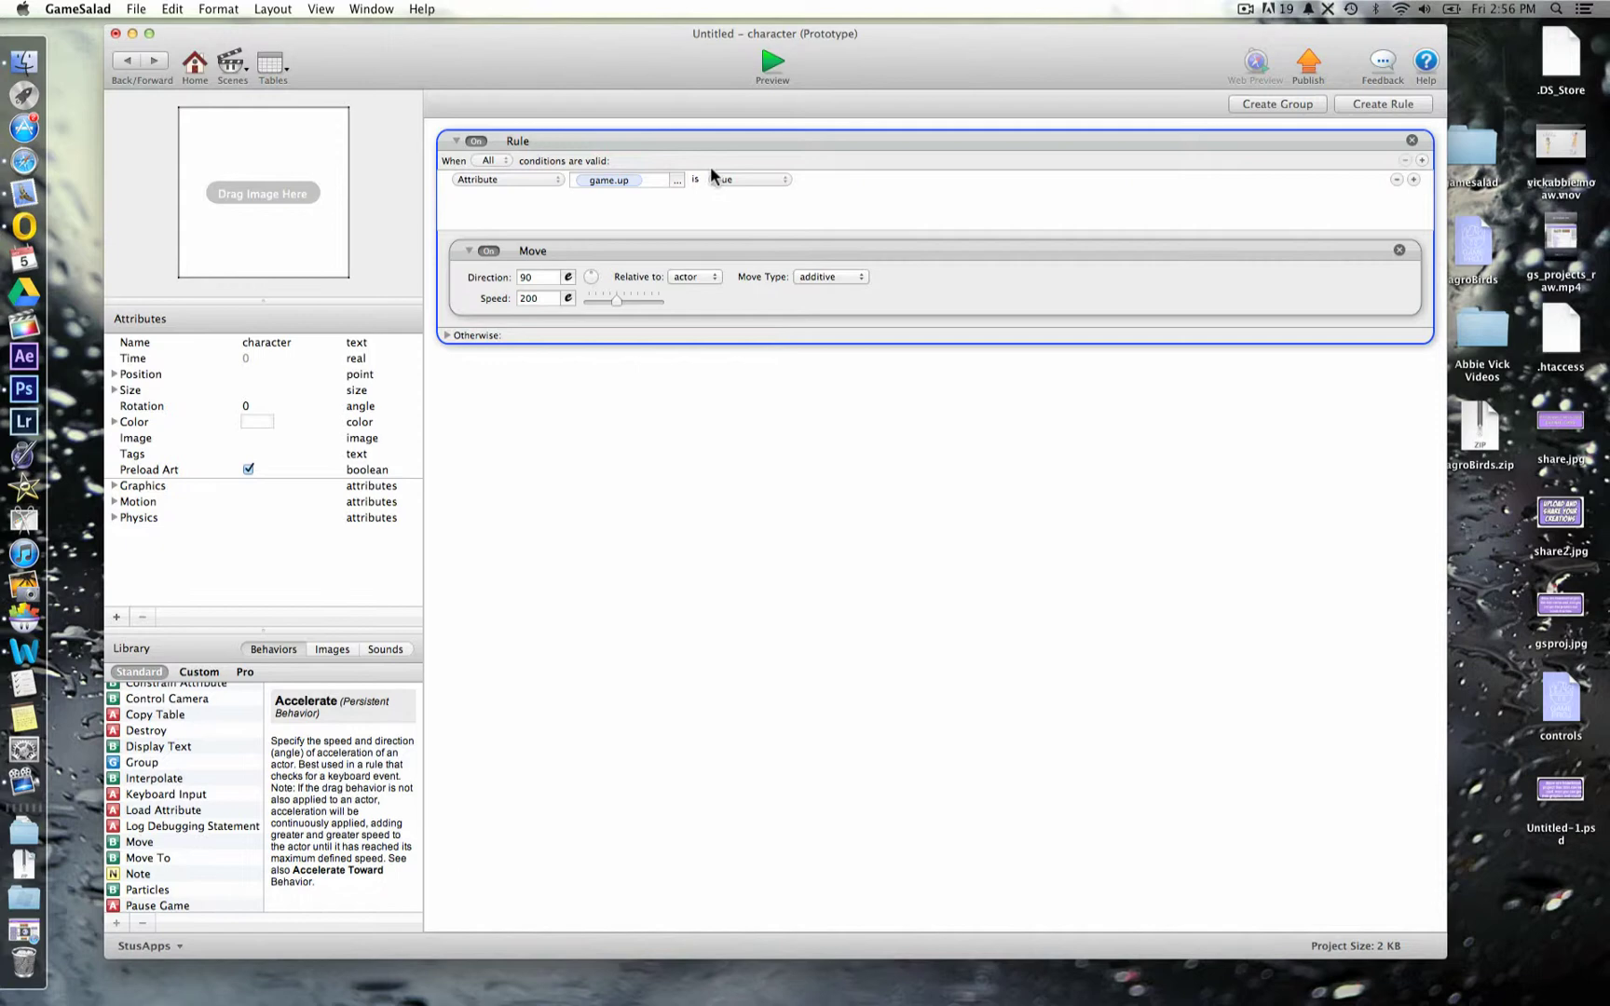
# - Copy the up-movement rule and paste one duplicate
pyautogui.click(738, 138)
pyautogui.click(173, 9)
pyautogui.click(183, 9)
pyautogui.click(173, 9)
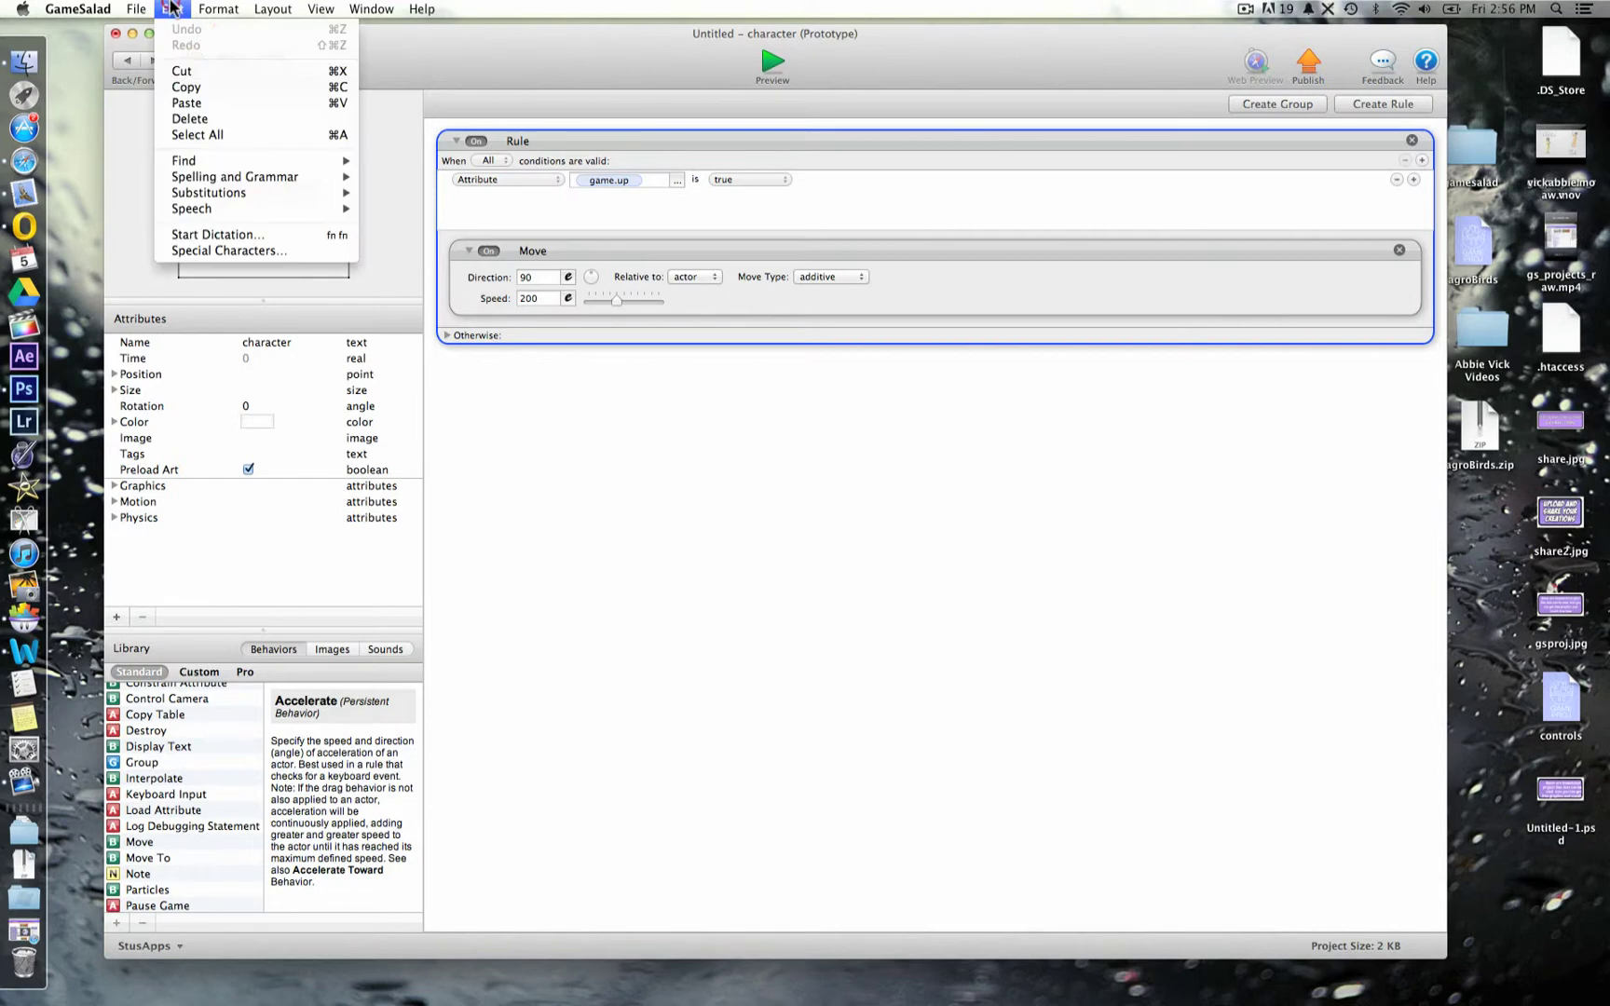
pyautogui.click(183, 103)
pyautogui.click(794, 695)
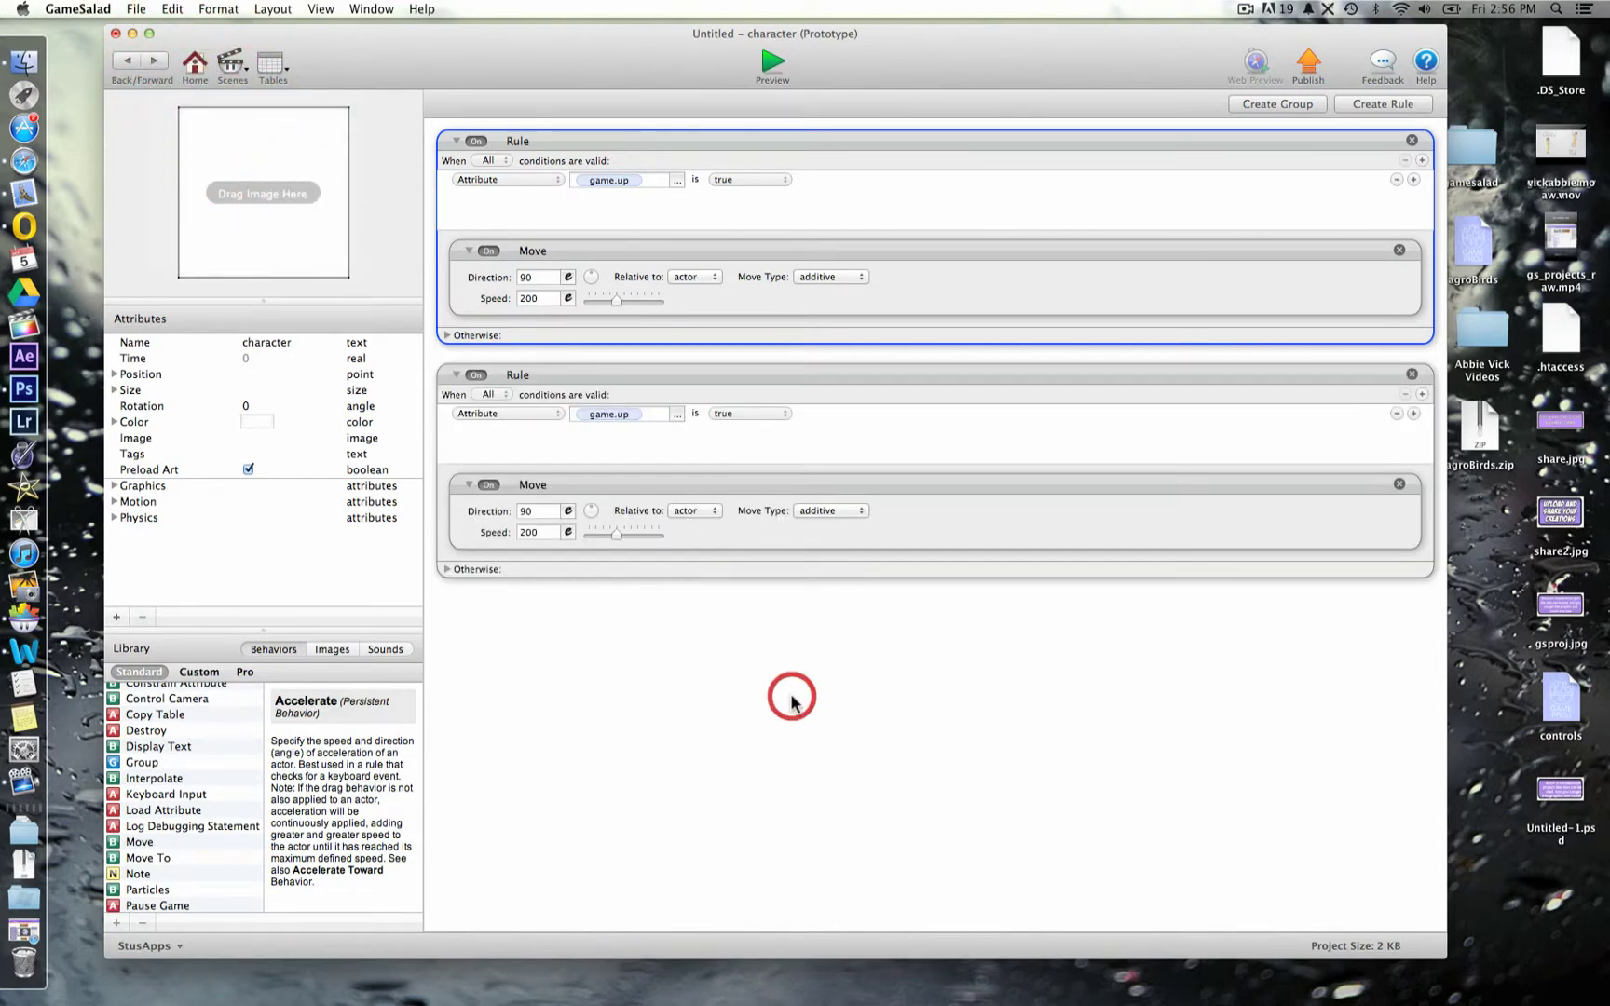
# - Make the second rule check game.down and move at direction 270
pyautogui.click(622, 413)
pyautogui.click(613, 431)
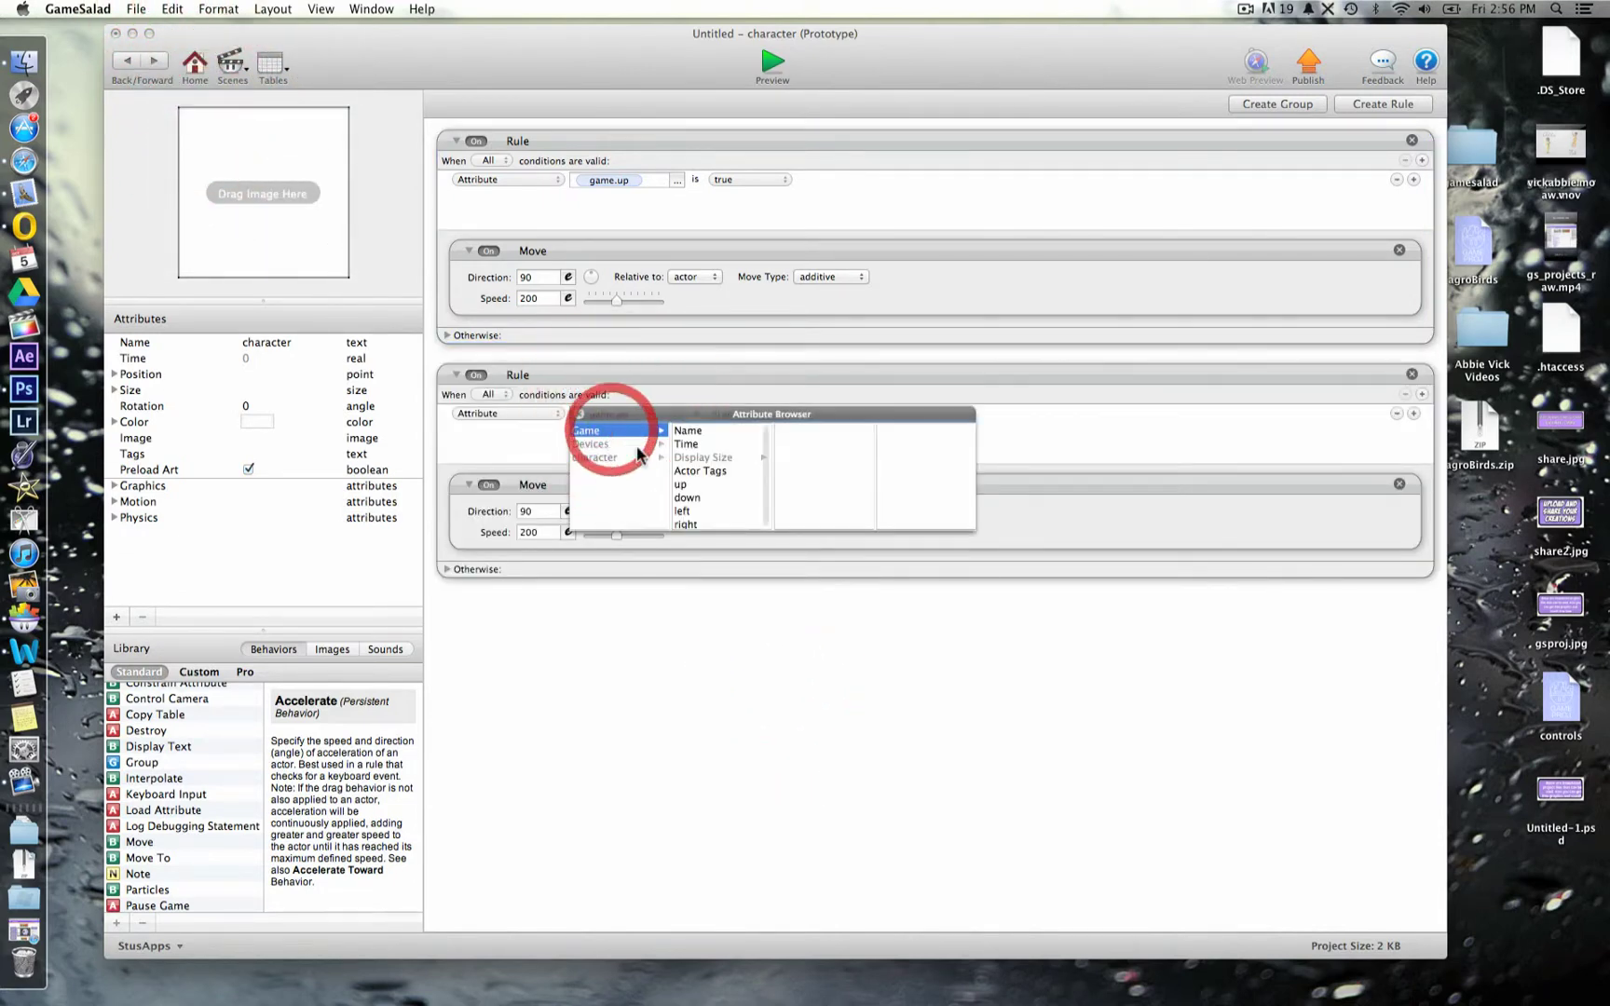
pyautogui.doubleClick(698, 498)
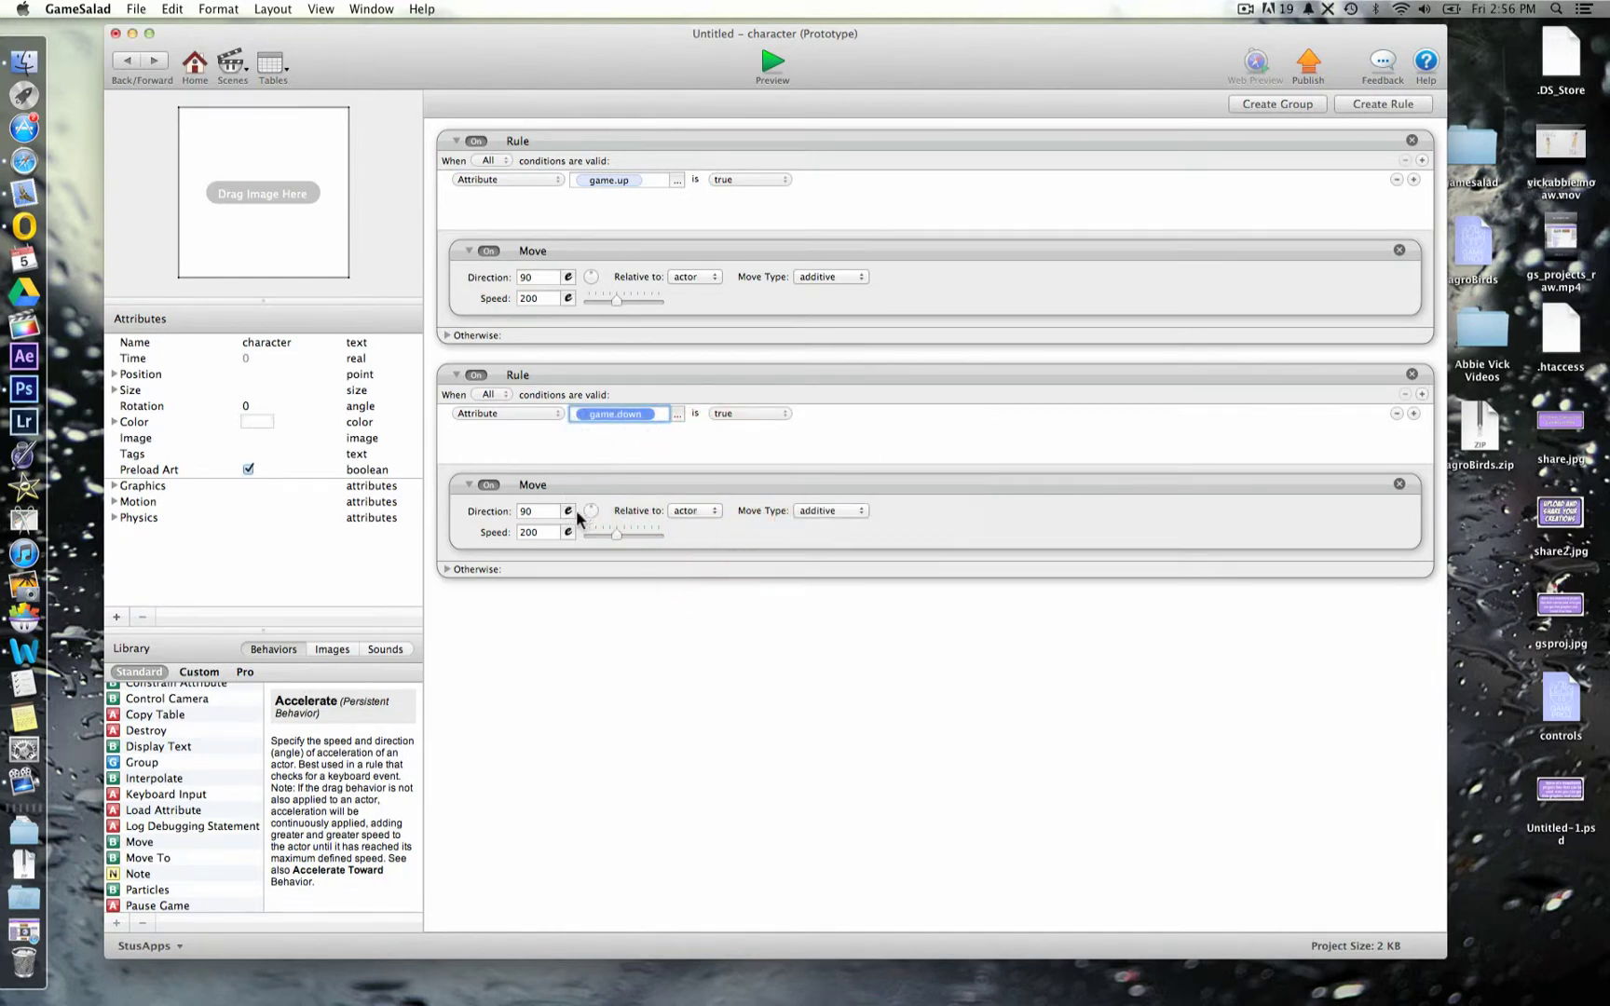
pyautogui.moveTo(591, 513); pyautogui.dragTo(589, 518)
pyautogui.click(544, 510)
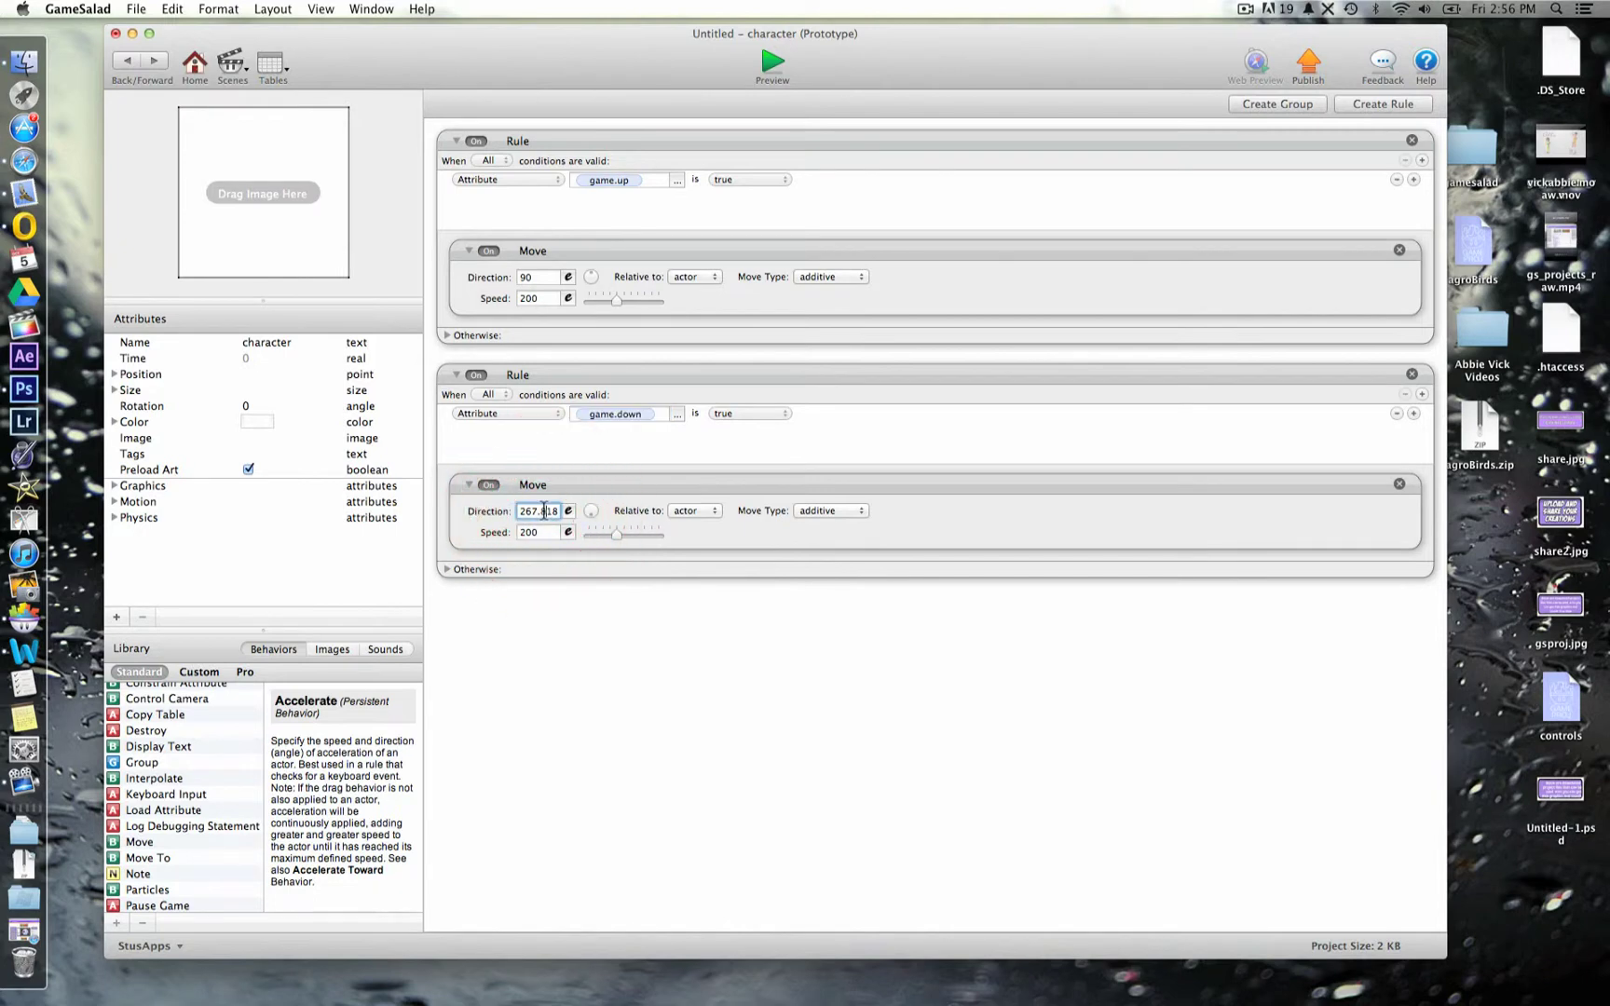
pyautogui.click(607, 702)
pyautogui.click(533, 511)
pyautogui.write('270')
pyautogui.click(584, 673)
# - Paste two more copies of the up-movement rule
pyautogui.click(552, 672)
pyautogui.click(172, 9)
pyautogui.click(191, 102)
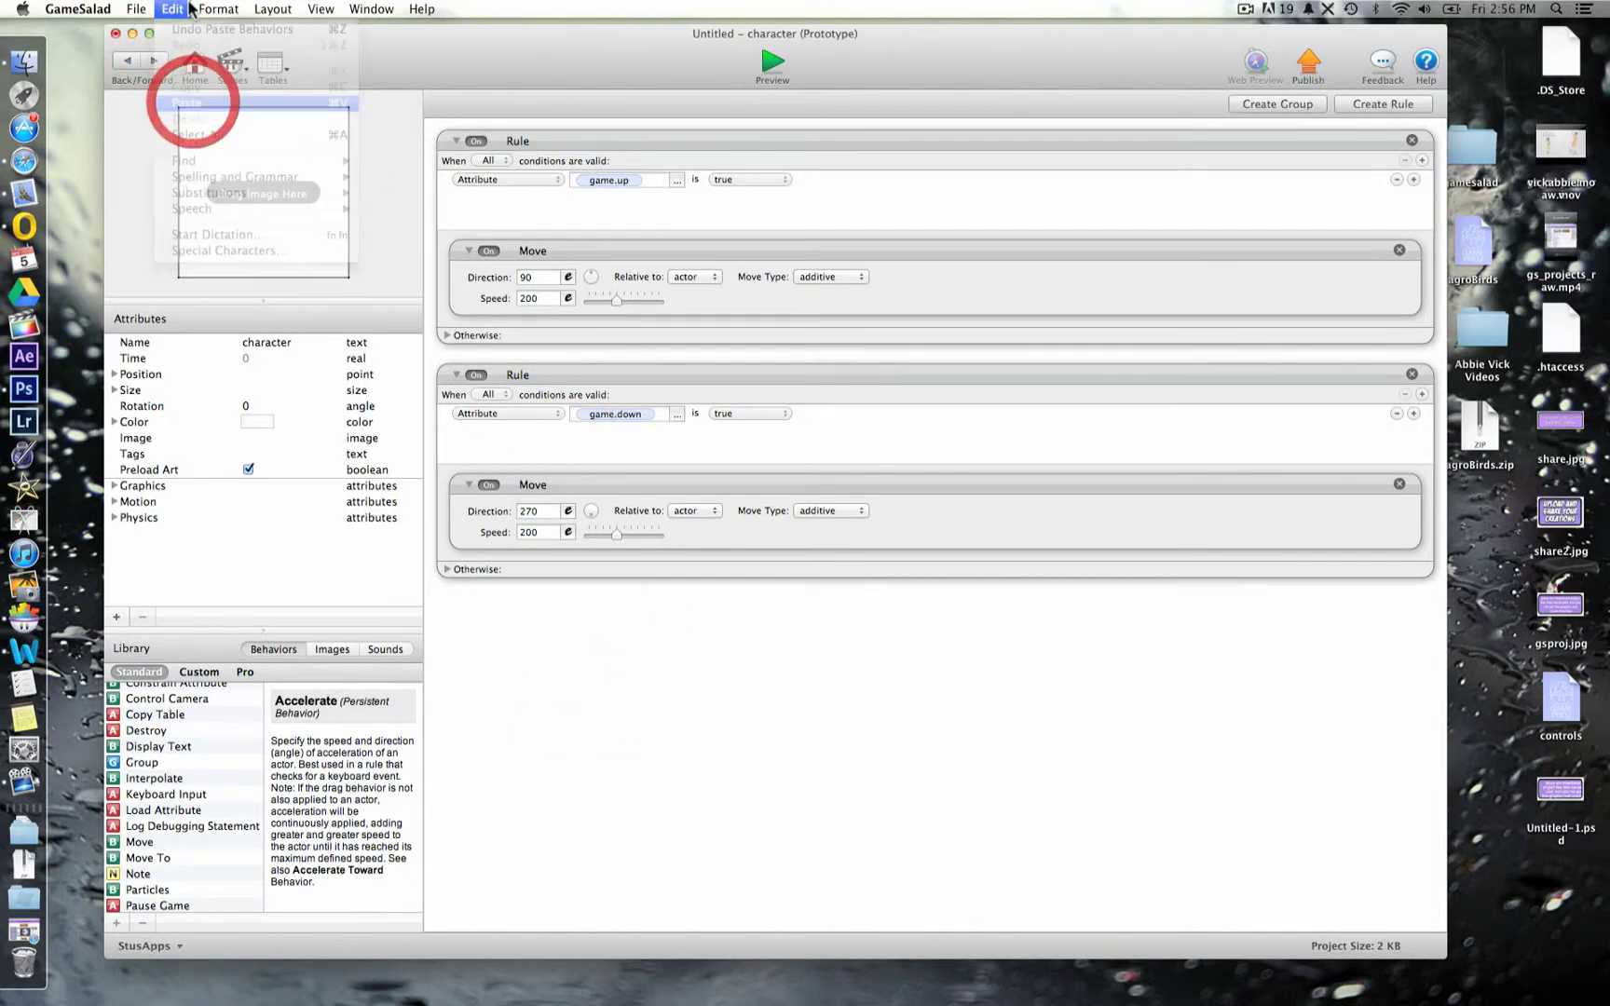
pyautogui.click(173, 8)
pyautogui.click(191, 101)
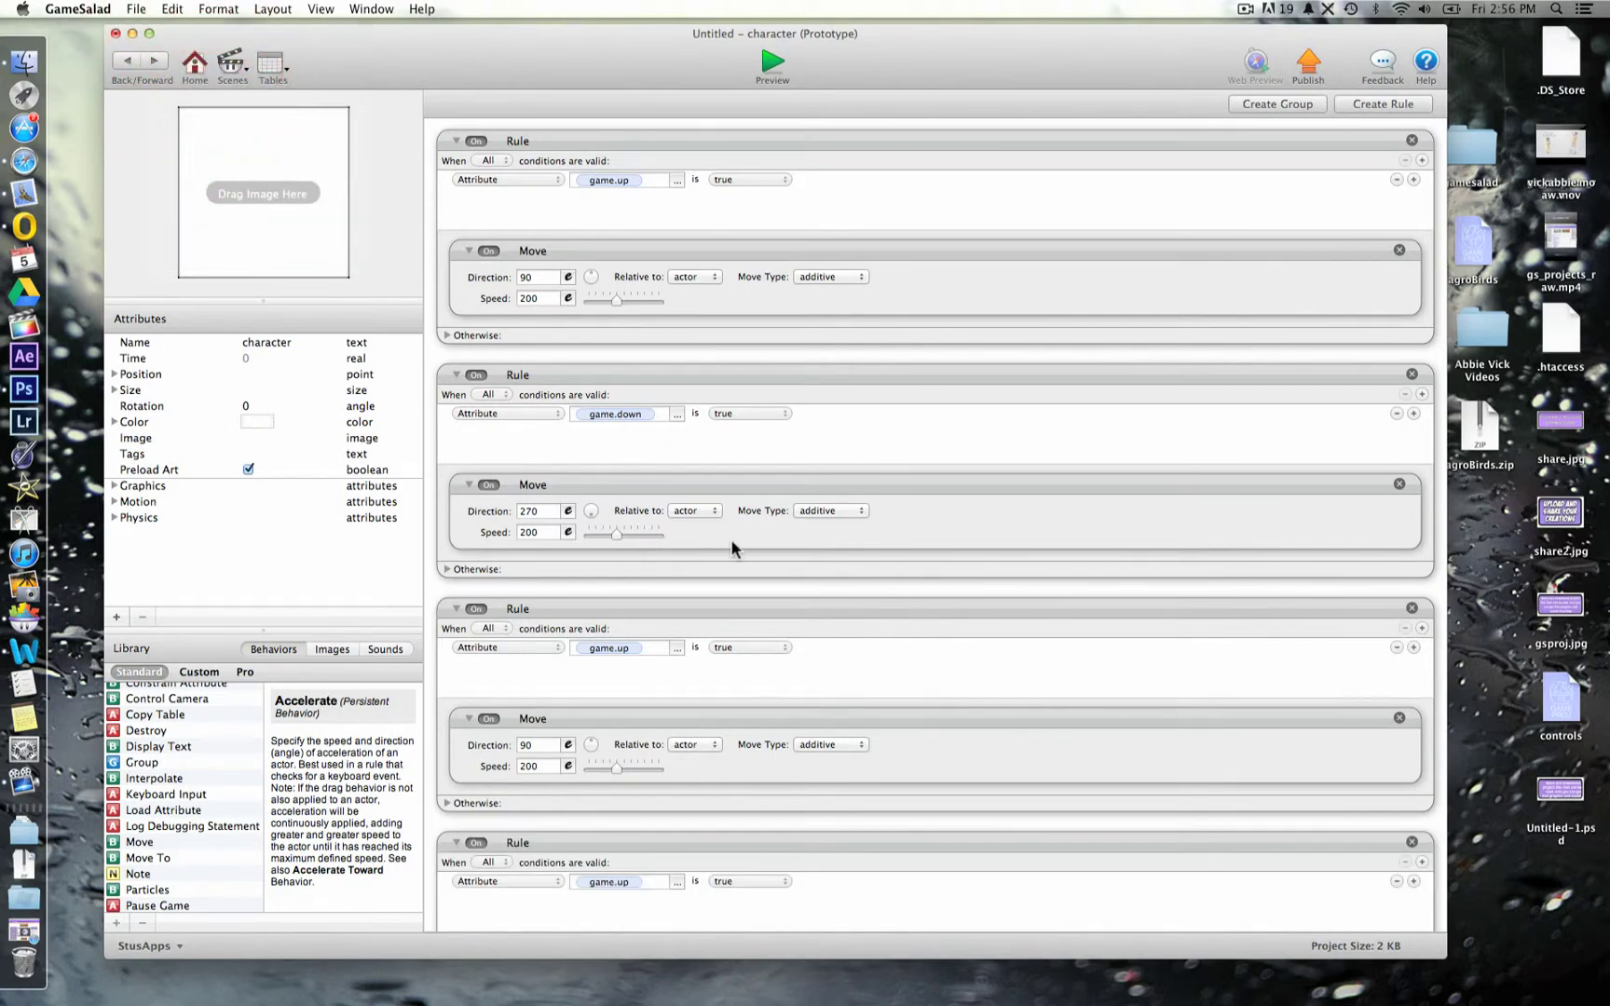
# - Make the third rule check game.left and move at direction 180
pyautogui.click(617, 647)
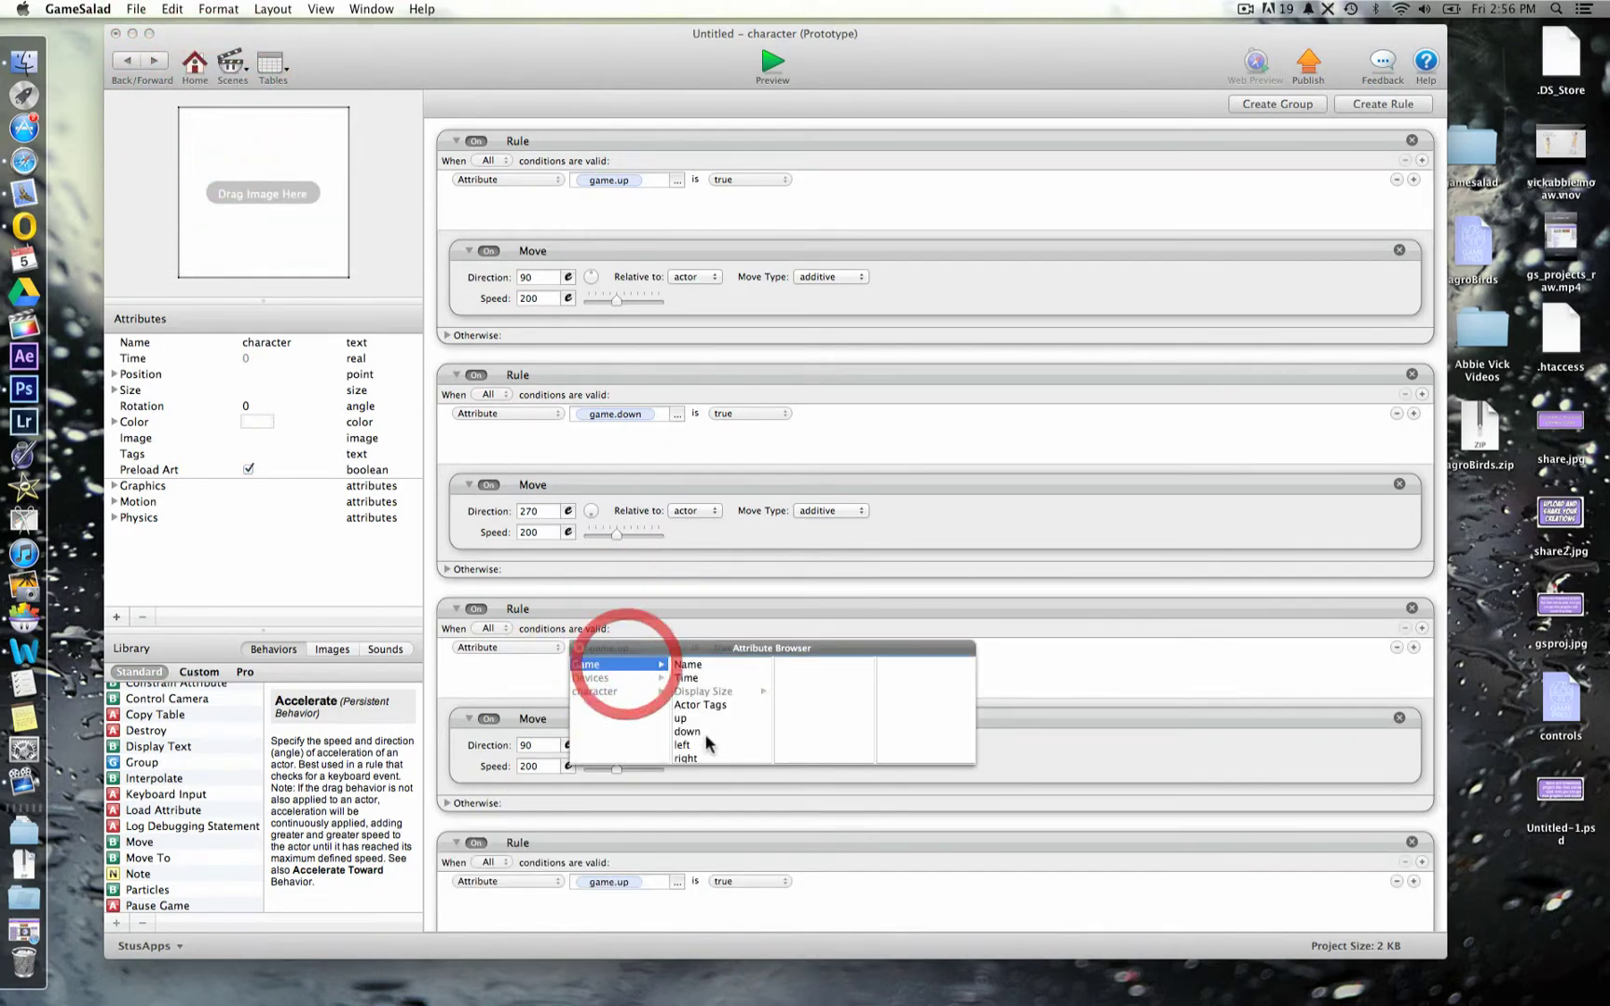
pyautogui.doubleClick(700, 743)
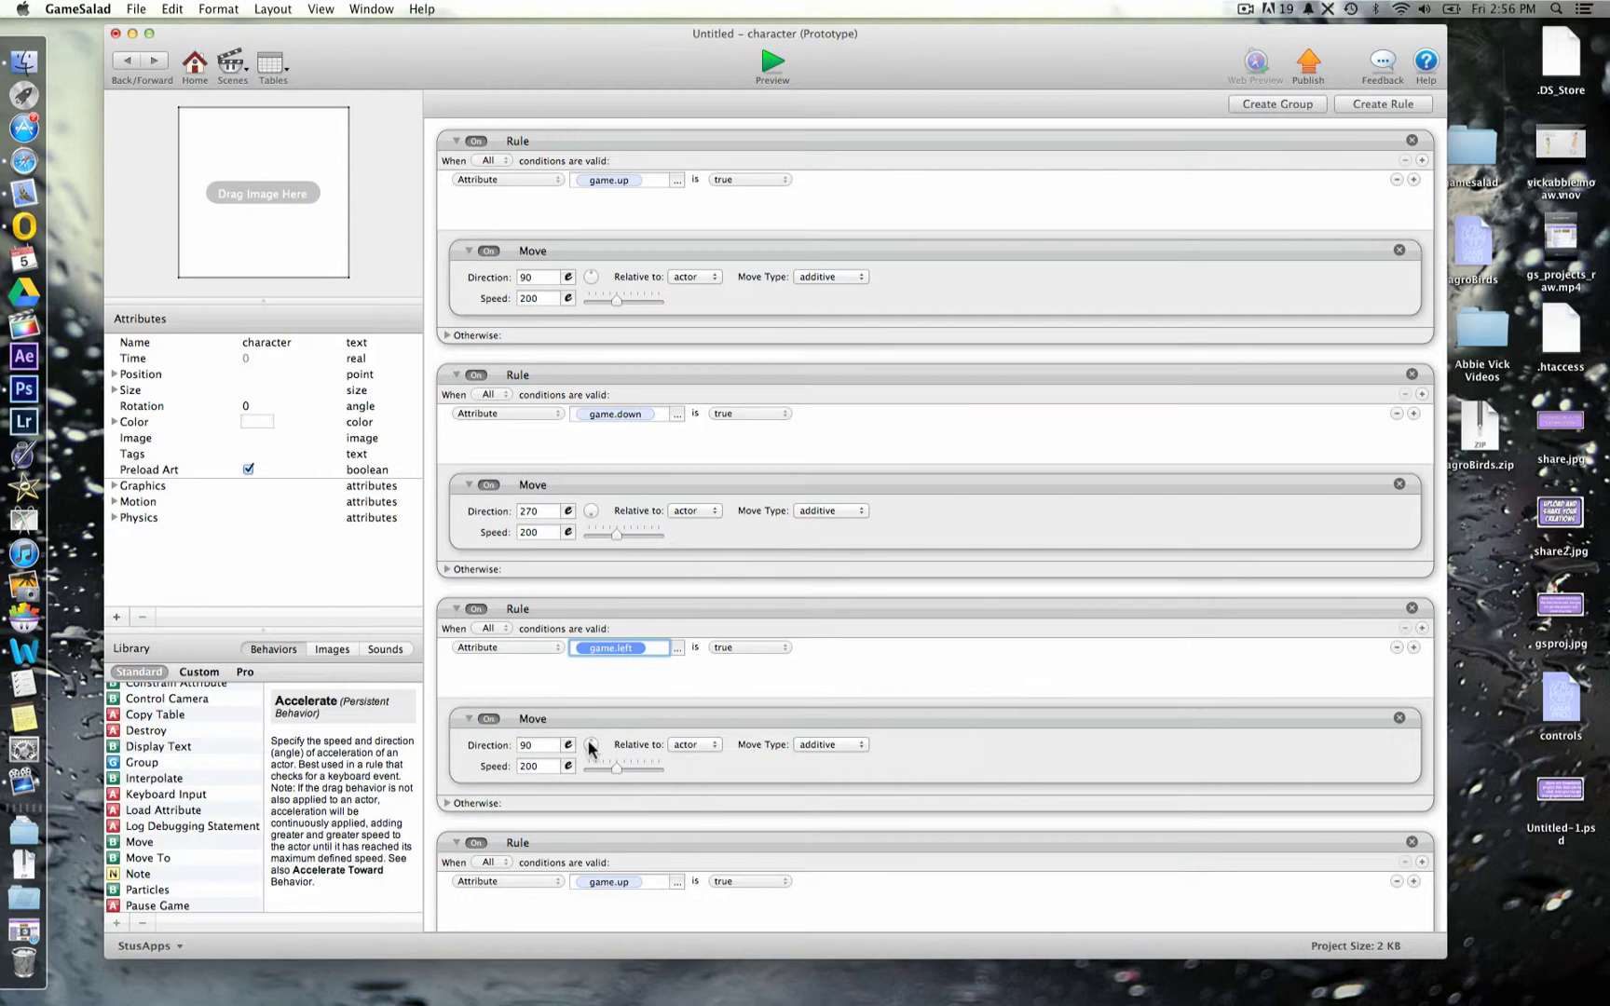
pyautogui.moveTo(590, 746); pyautogui.dragTo(589, 747)
pyautogui.click(539, 746)
pyautogui.write('18')
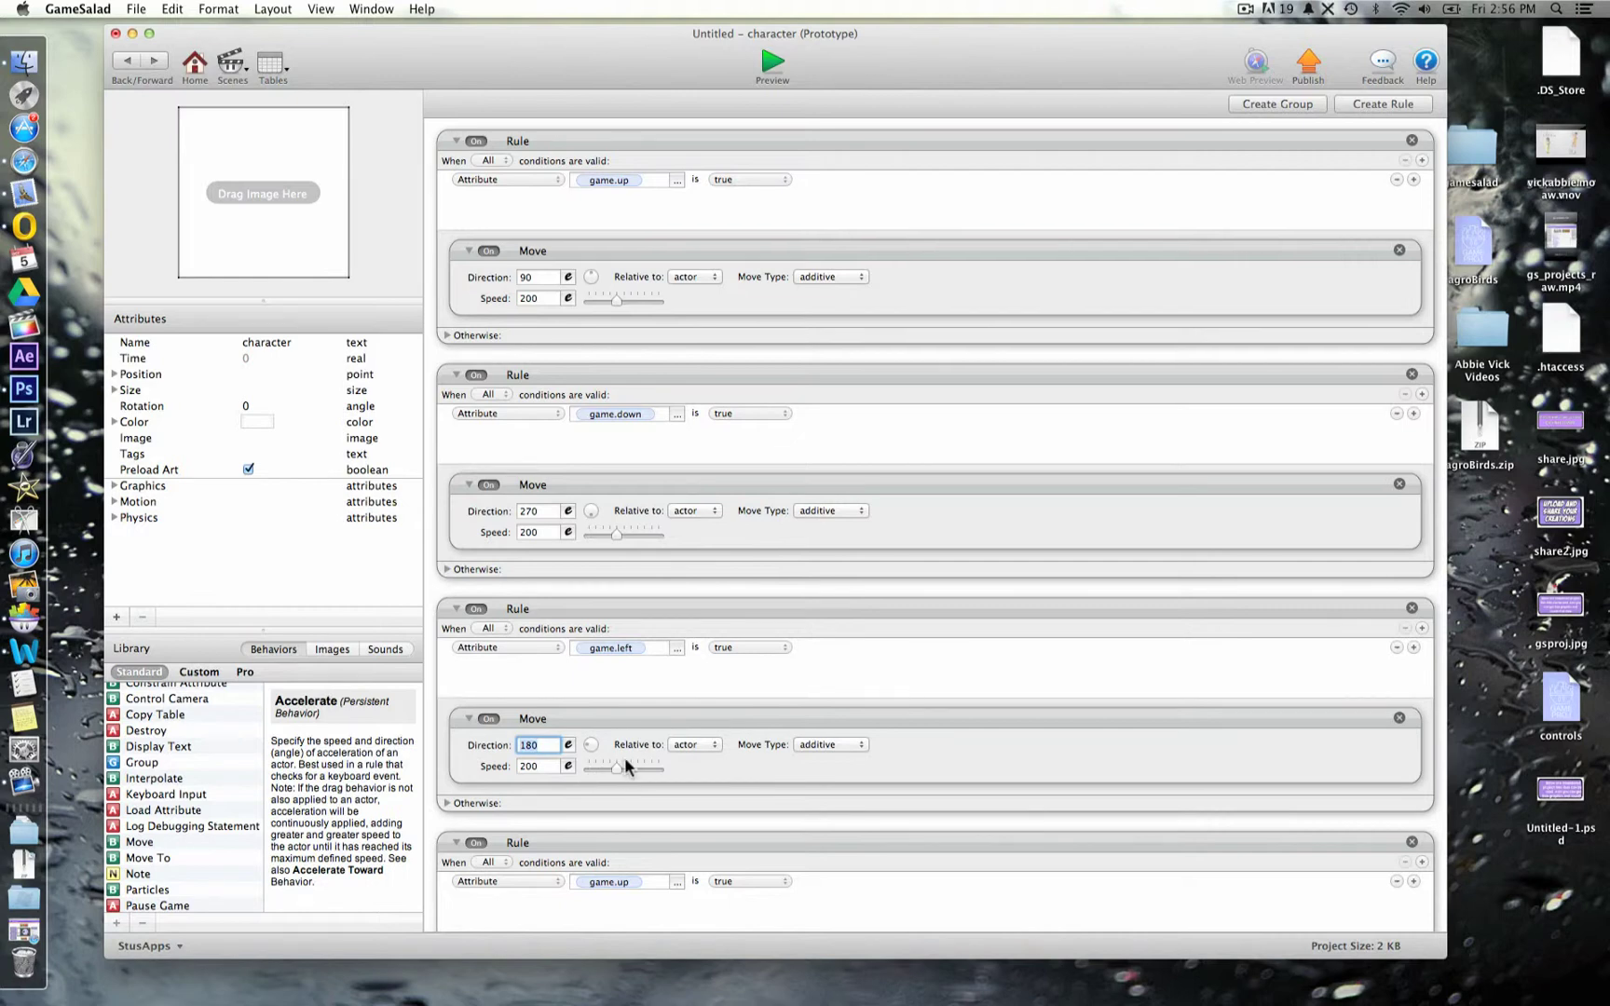
# - Make the fourth rule check game.right and move at direction 0
pyautogui.scroll(-3, 624, 756)
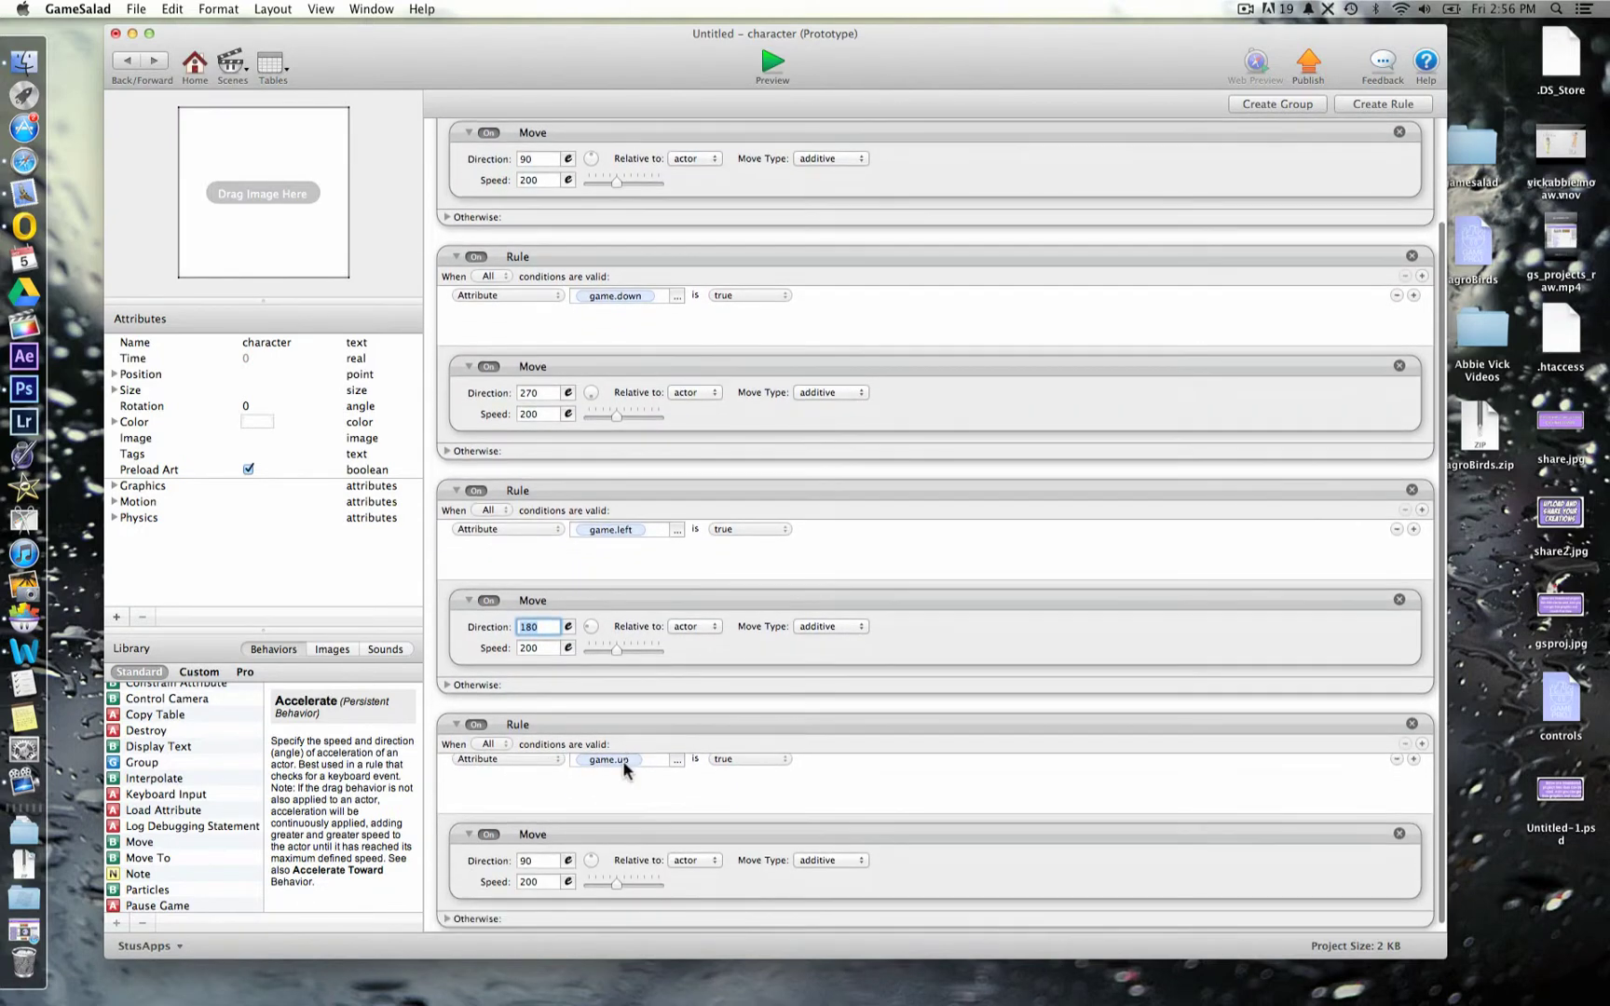
pyautogui.click(622, 759)
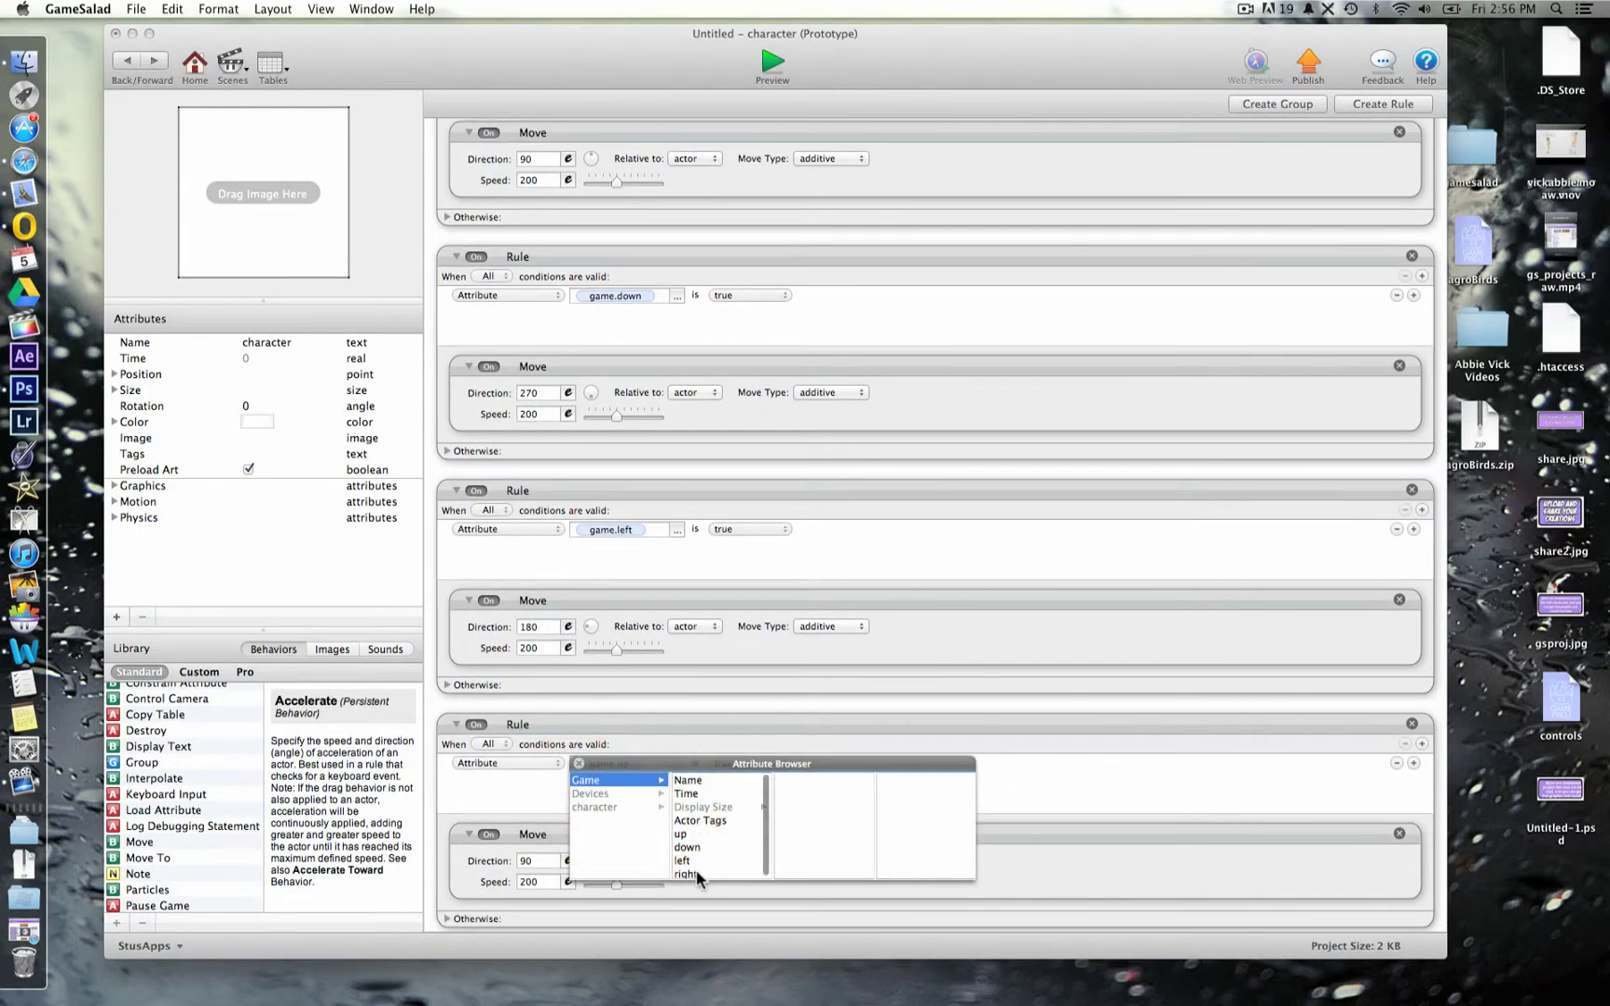
pyautogui.doubleClick(696, 873)
pyautogui.click(536, 860)
pyautogui.write('0')
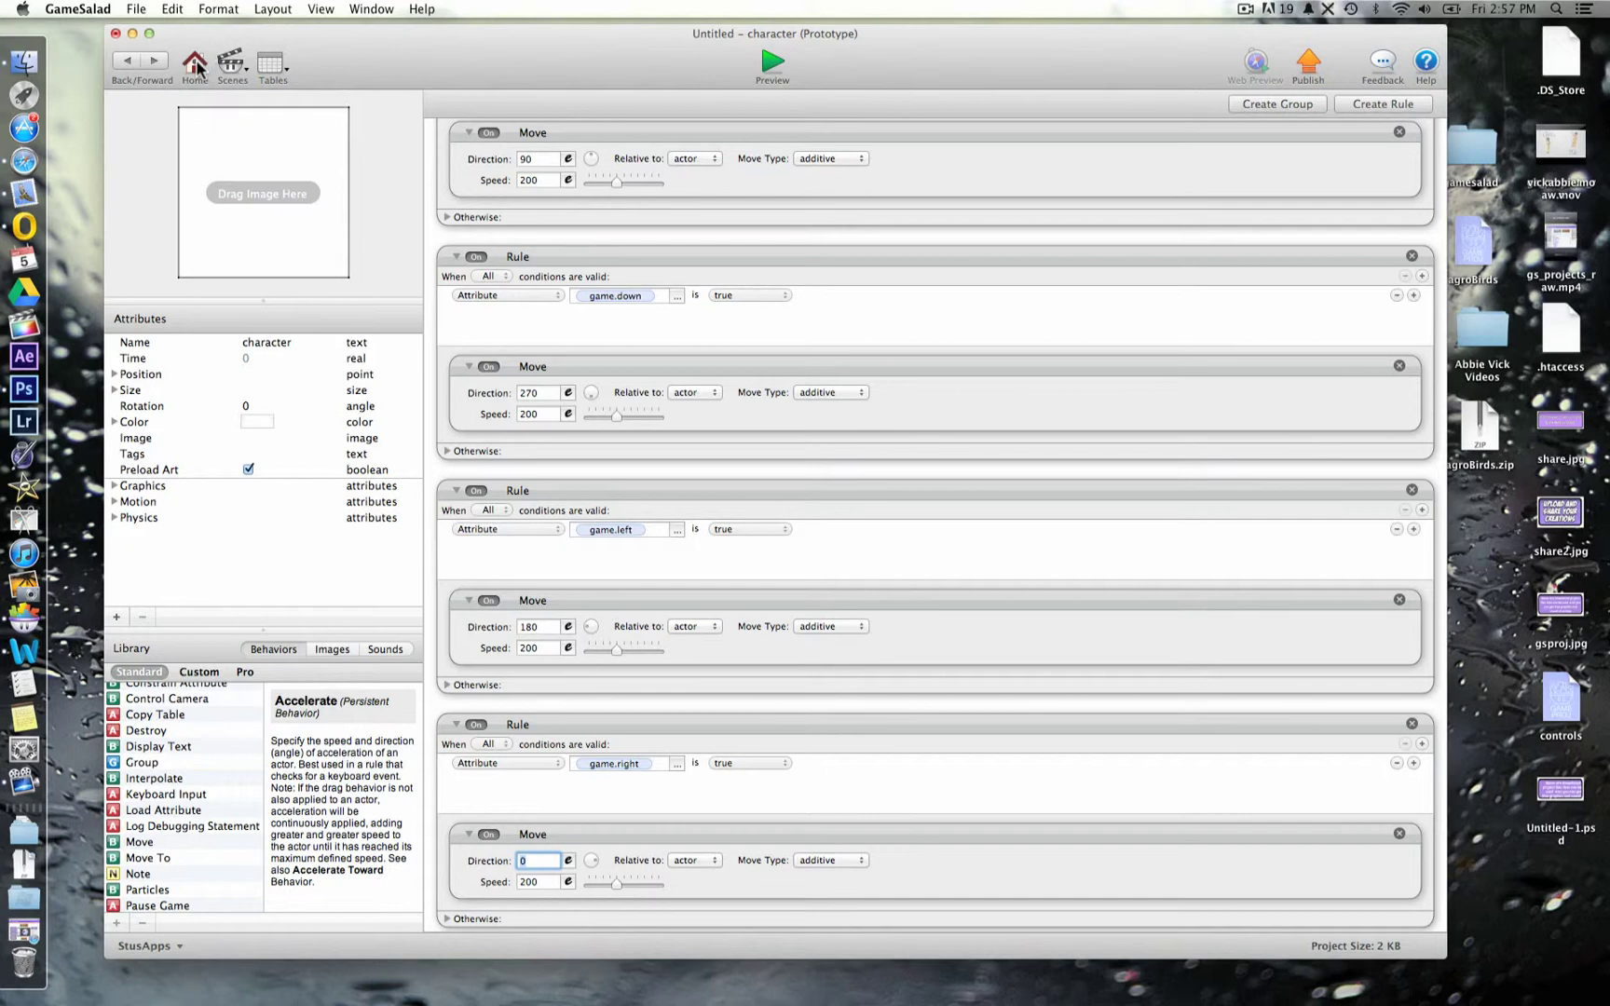
# - Return to the Initial Scene, glance at the game attributes, and start the preview
pyautogui.click(137, 61)
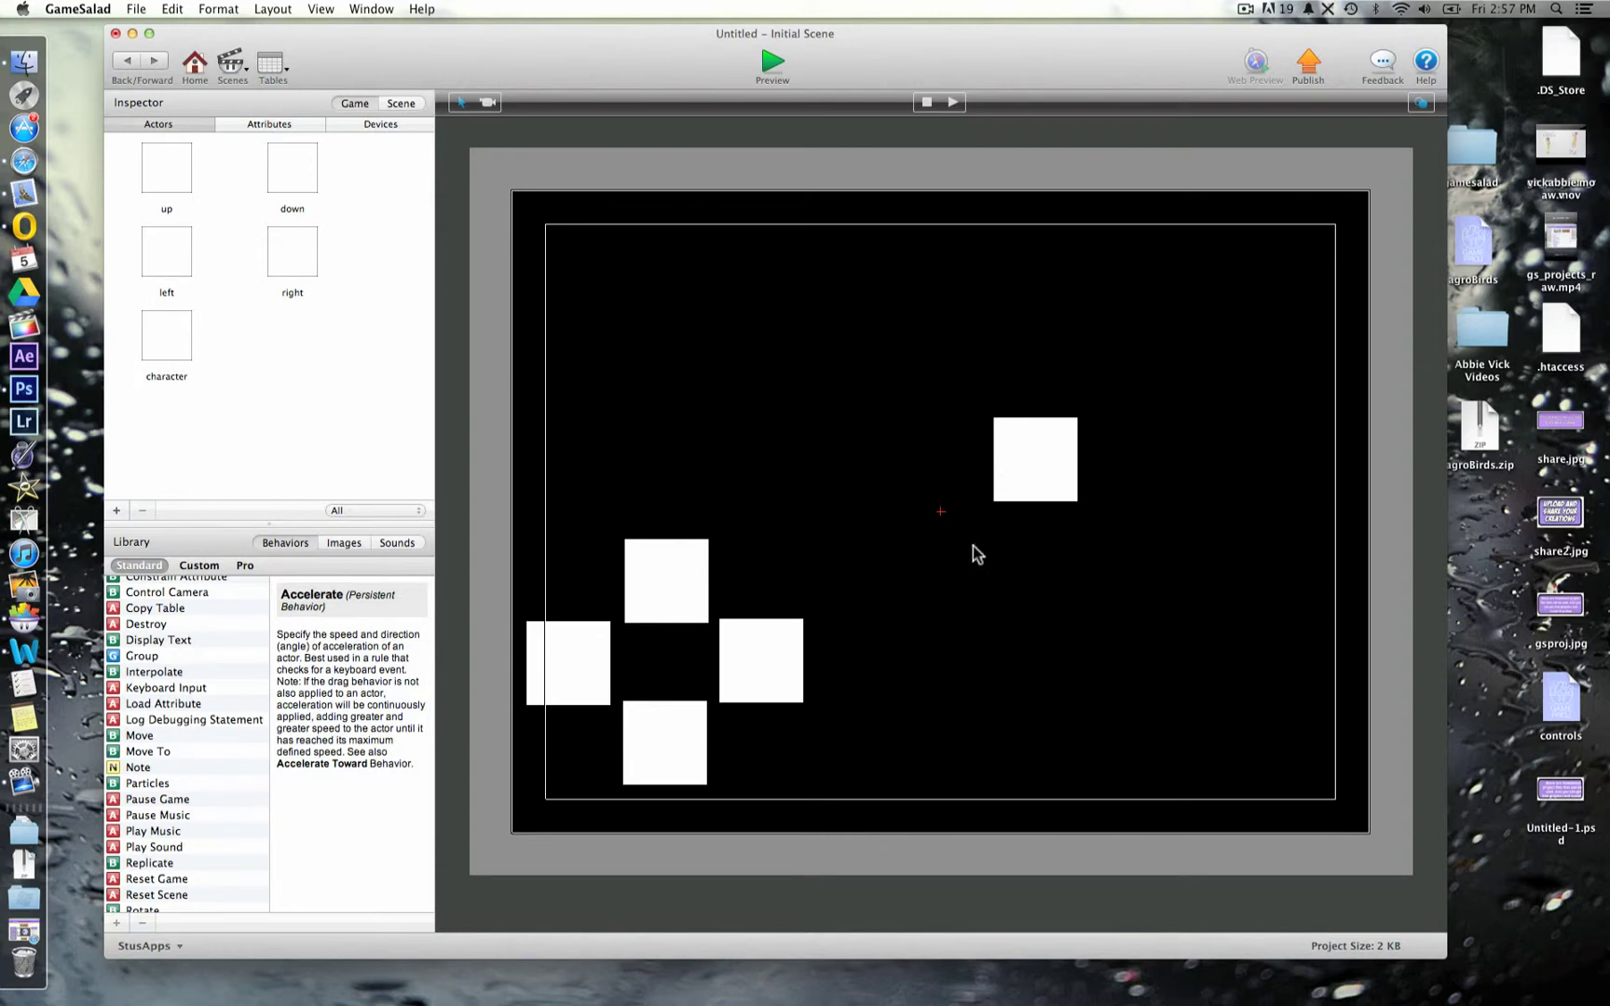
pyautogui.click(295, 124)
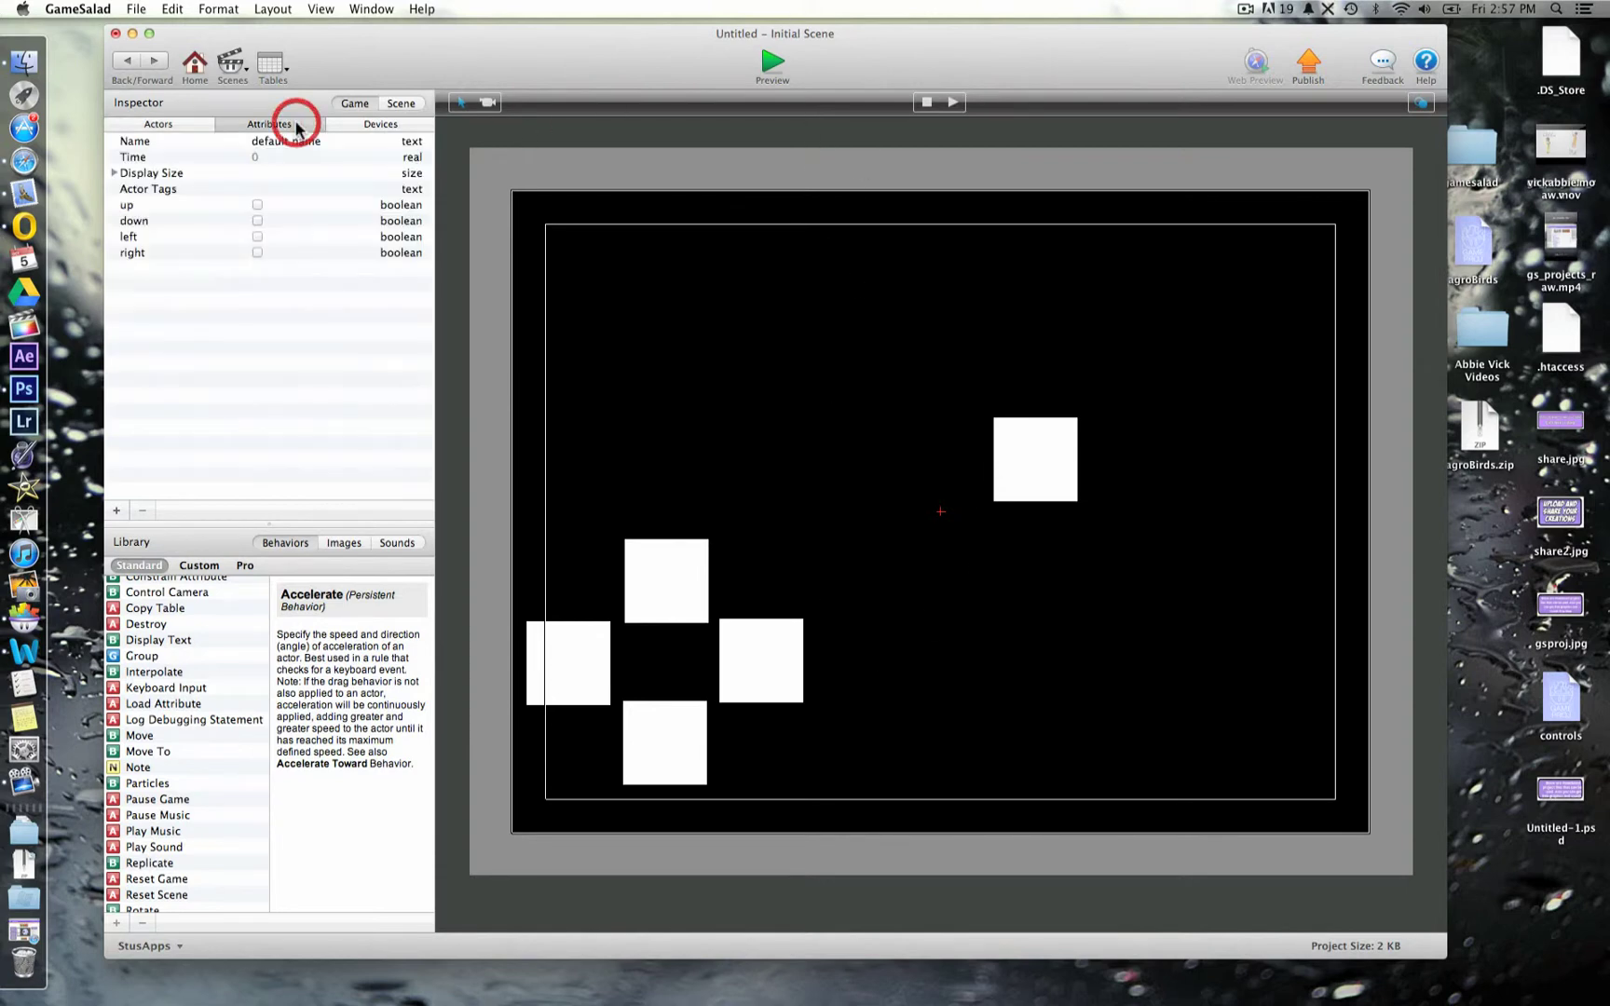
pyautogui.click(152, 124)
pyautogui.click(772, 62)
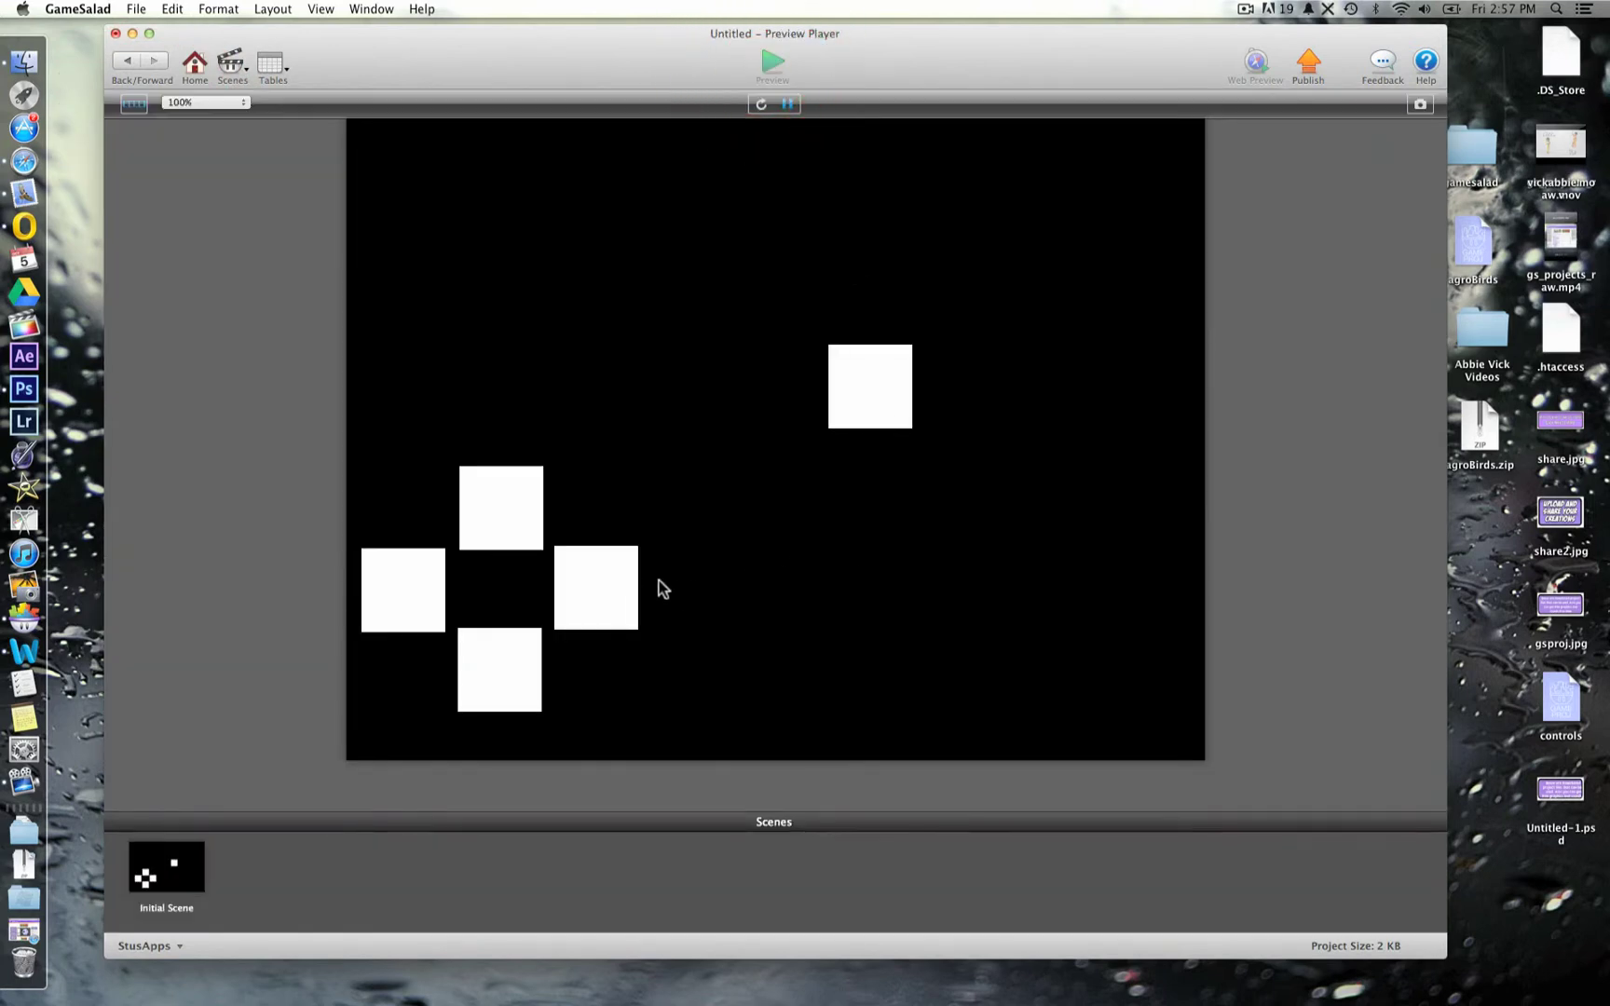
# - Press the right, down, left and up controls repeatedly to move the white square around
pyautogui.click(627, 567)
pyautogui.click(514, 658)
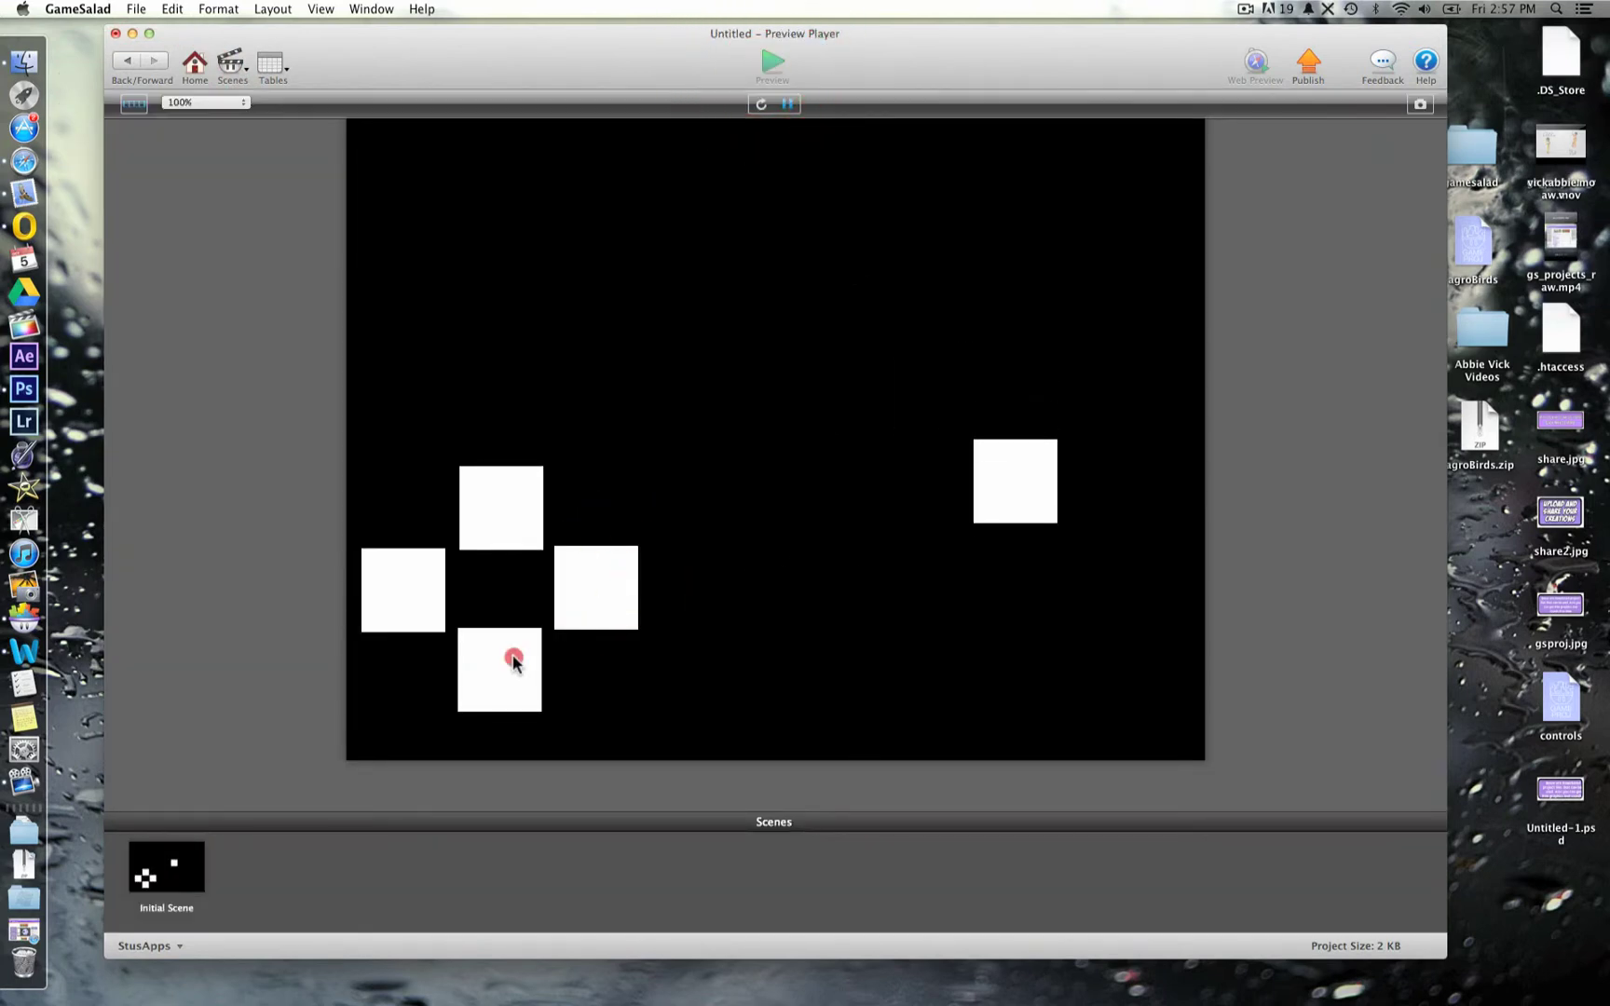
pyautogui.click(414, 586)
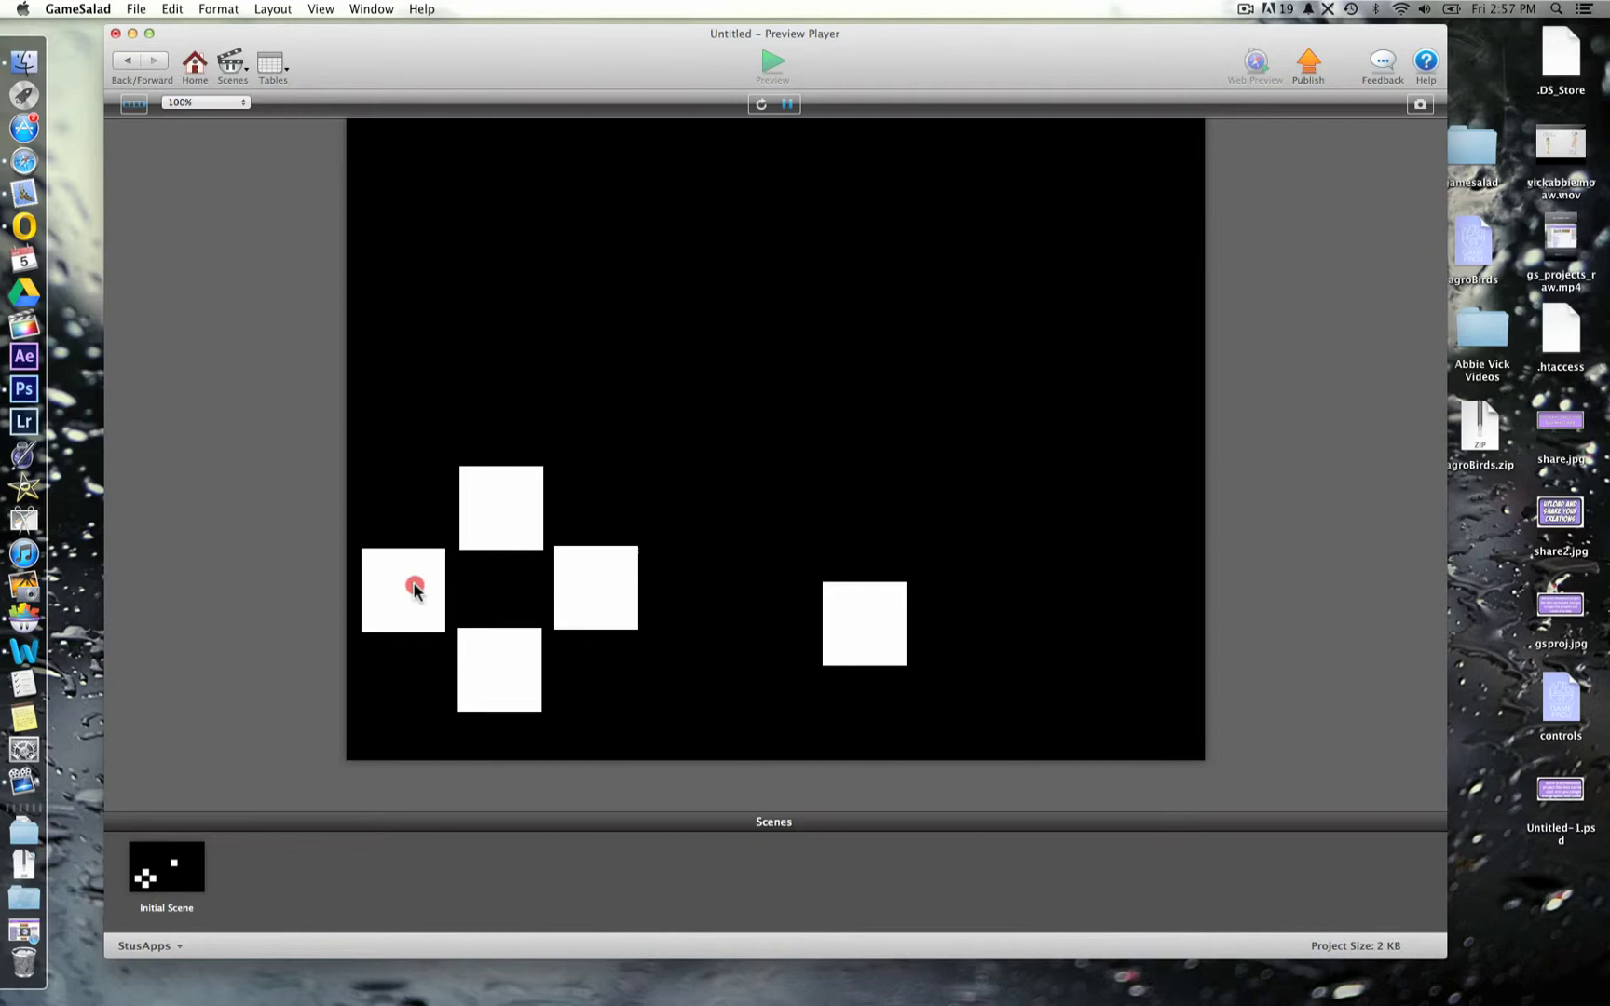
pyautogui.click(495, 517)
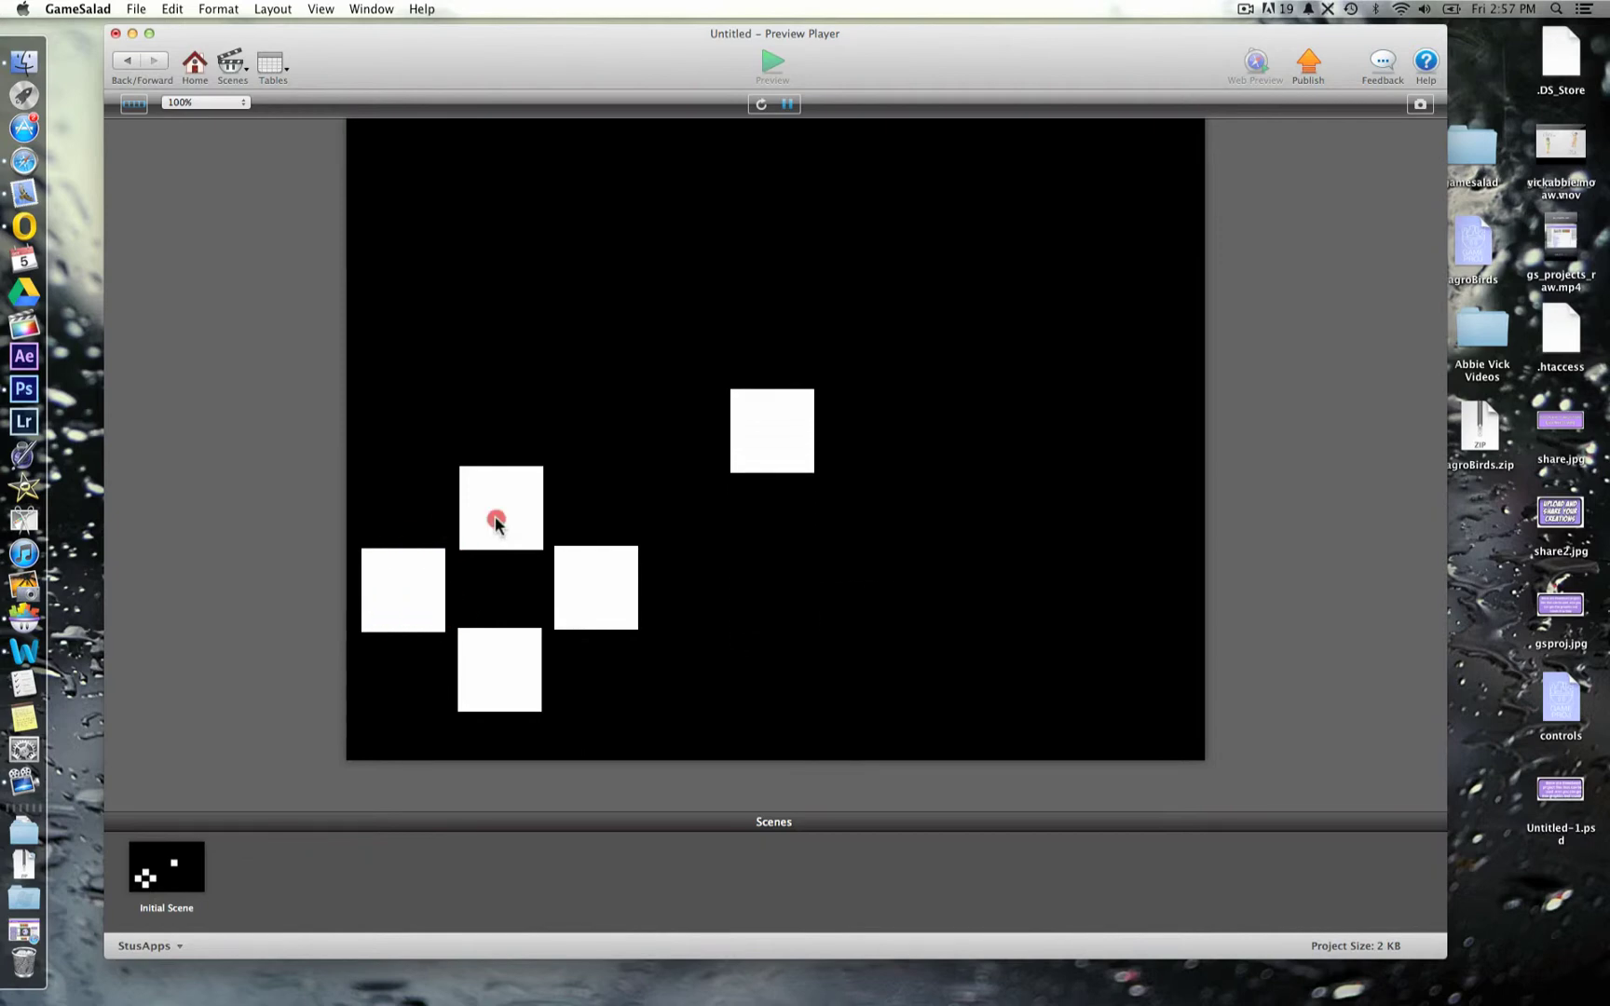
pyautogui.click(419, 603)
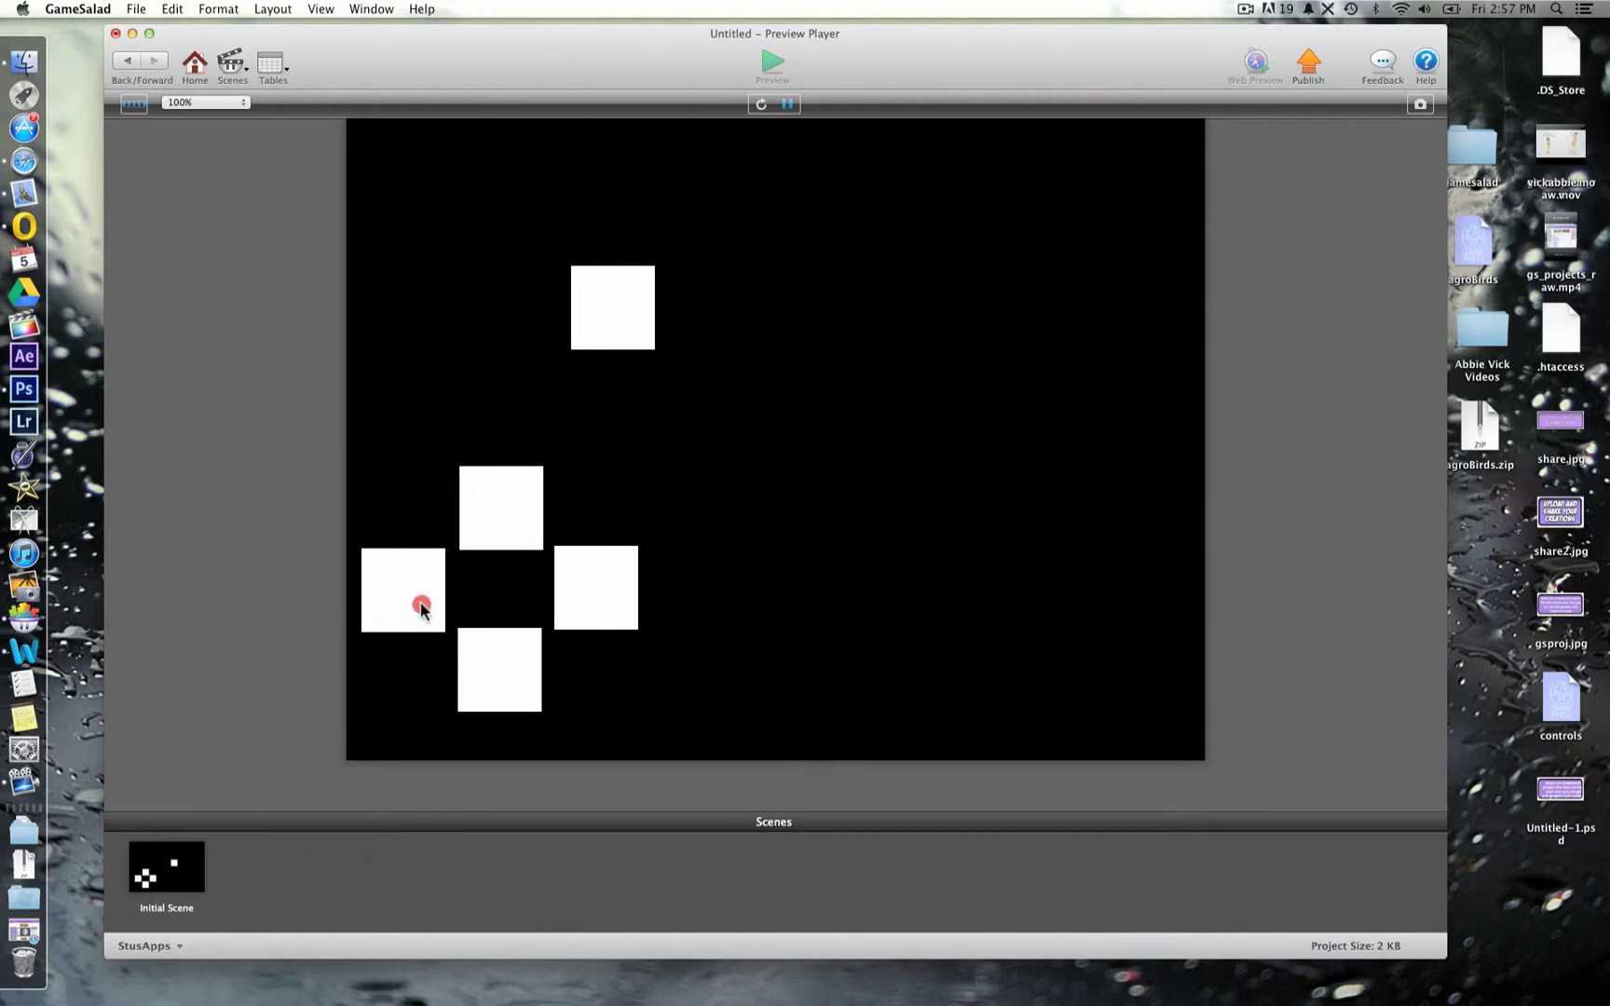
pyautogui.click(491, 534)
pyautogui.click(587, 597)
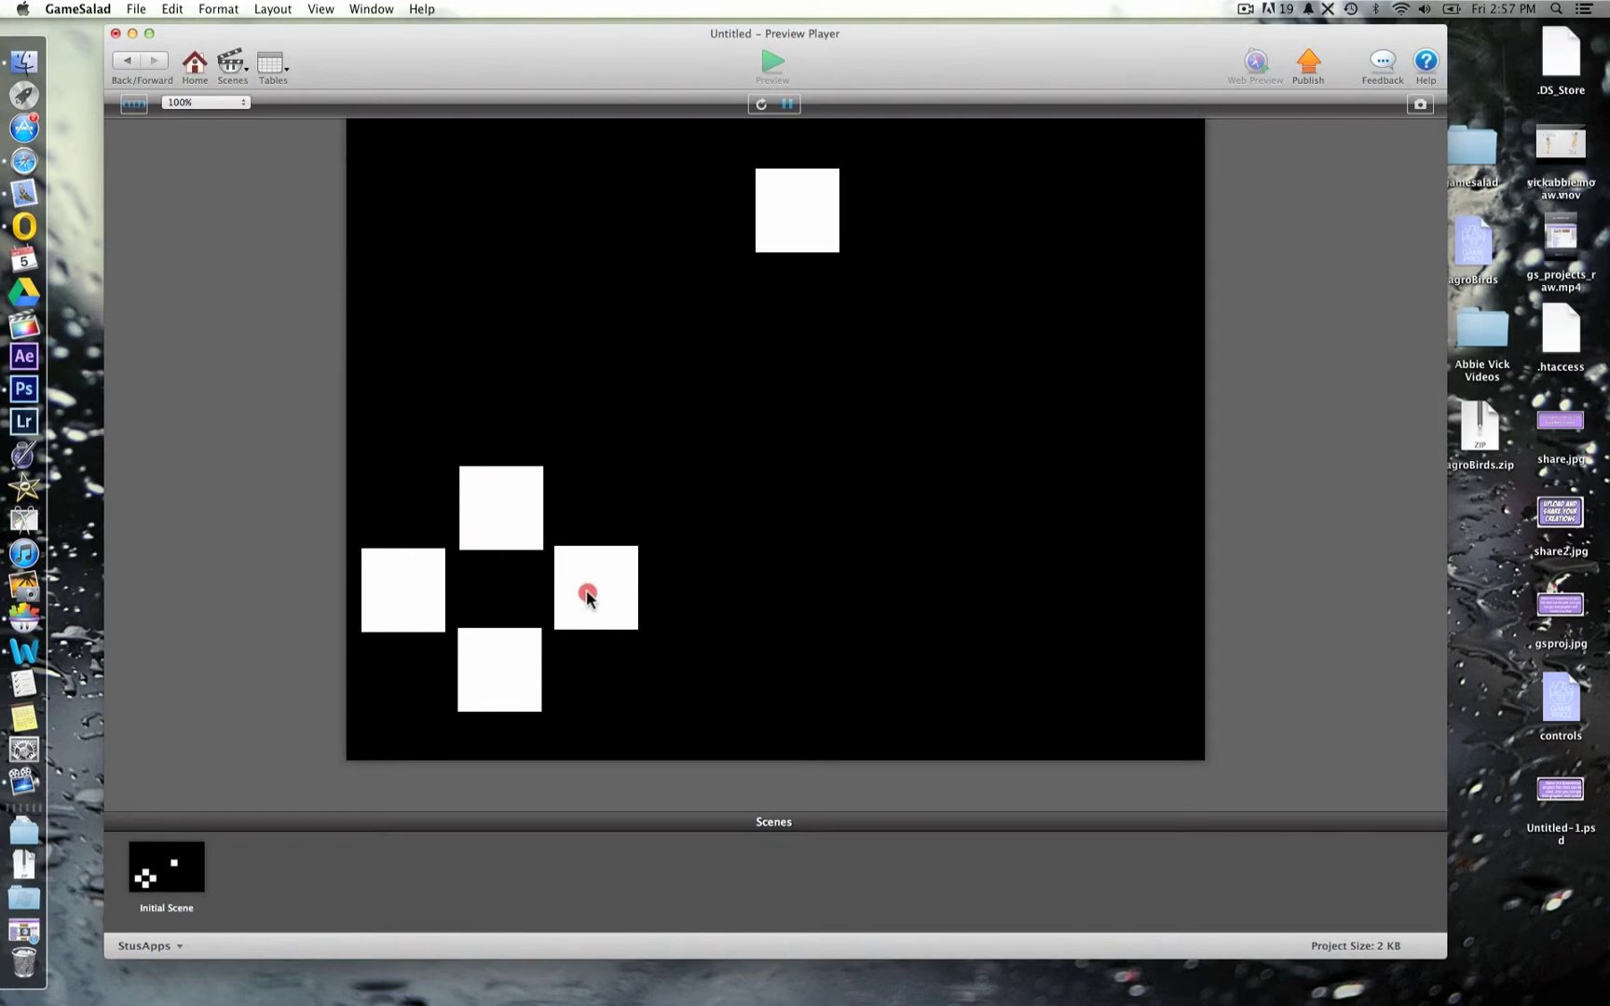
pyautogui.click(524, 656)
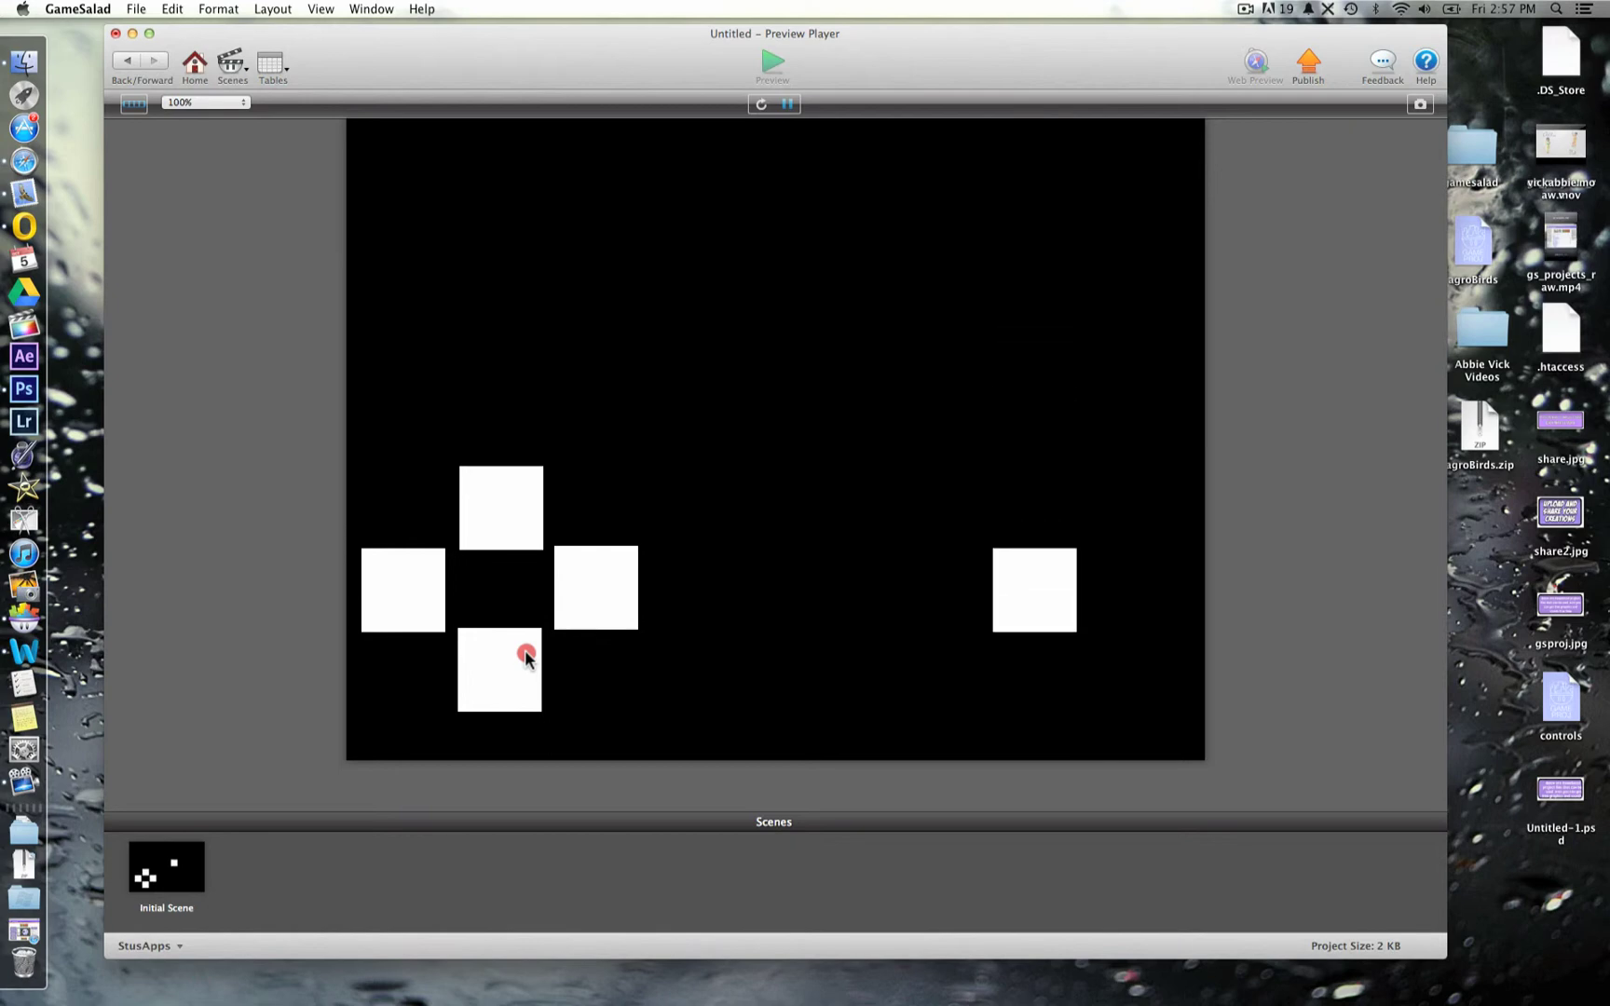
pyautogui.click(424, 606)
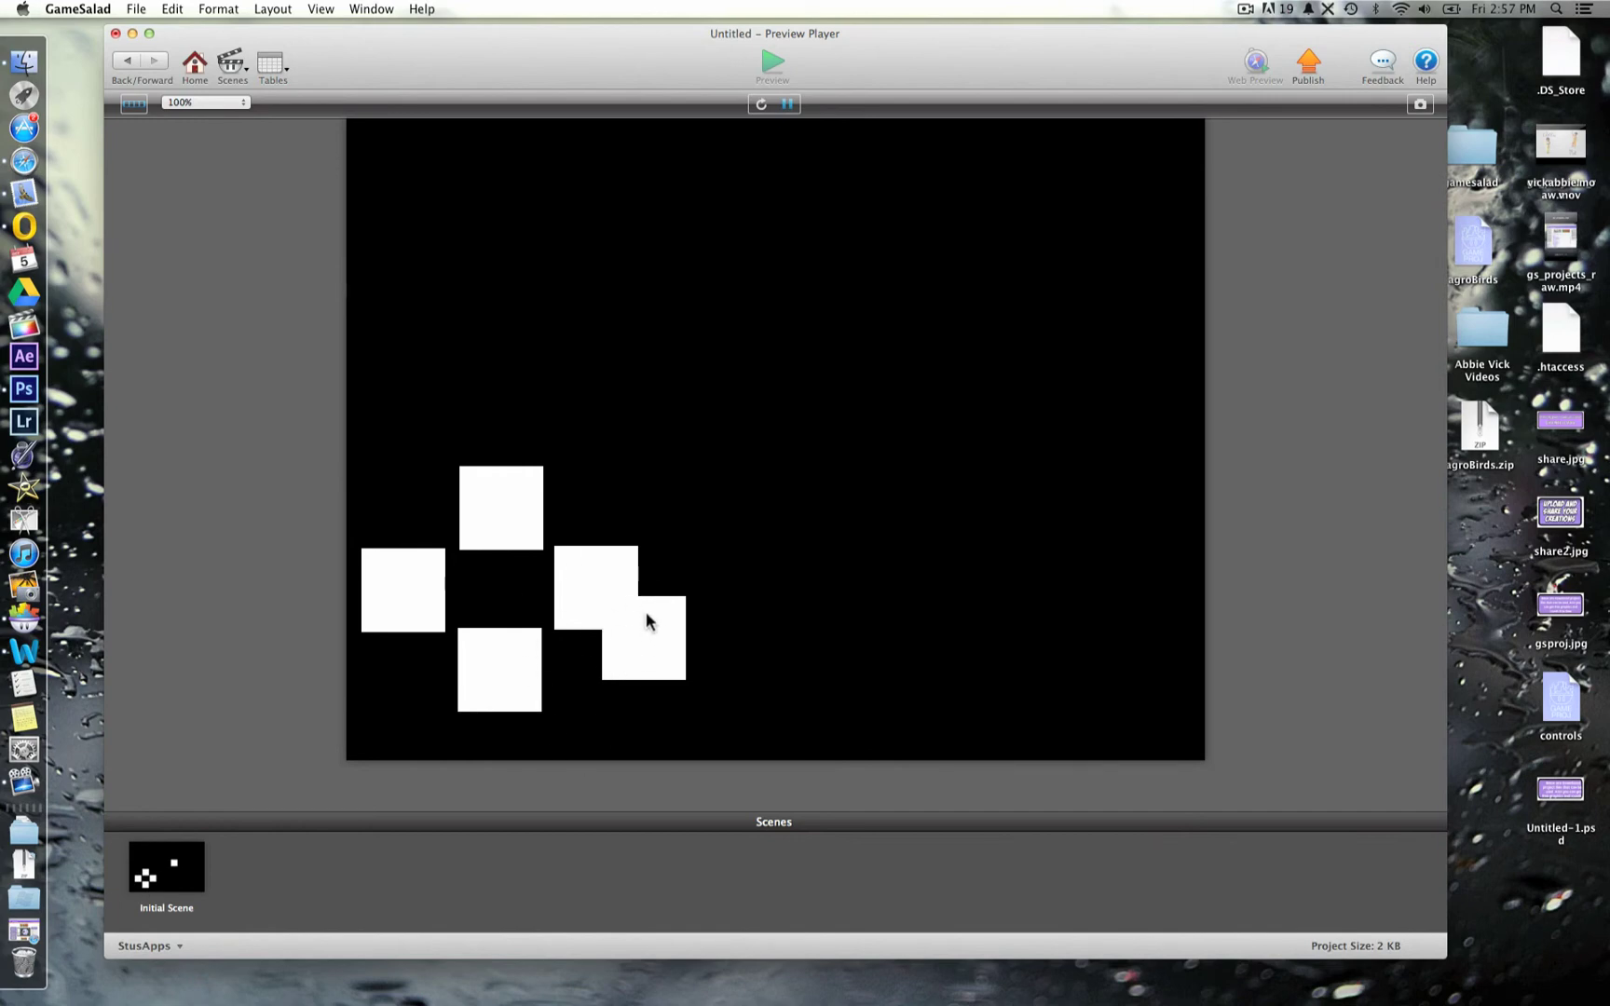
pyautogui.click(570, 601)
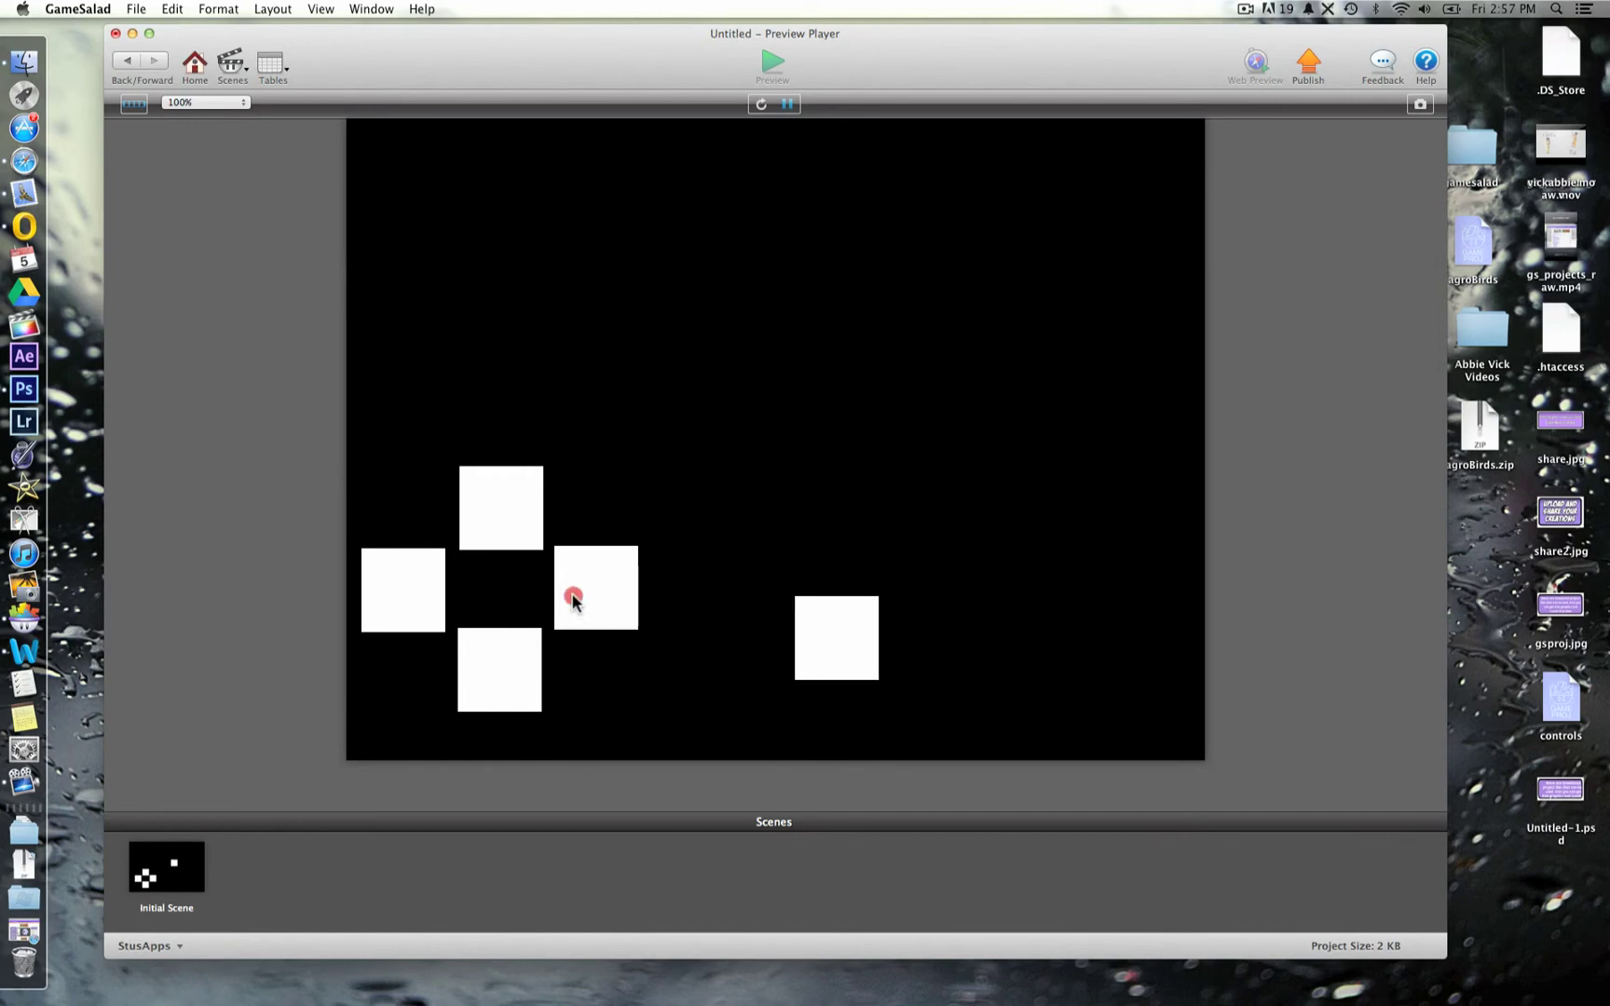
pyautogui.click(507, 538)
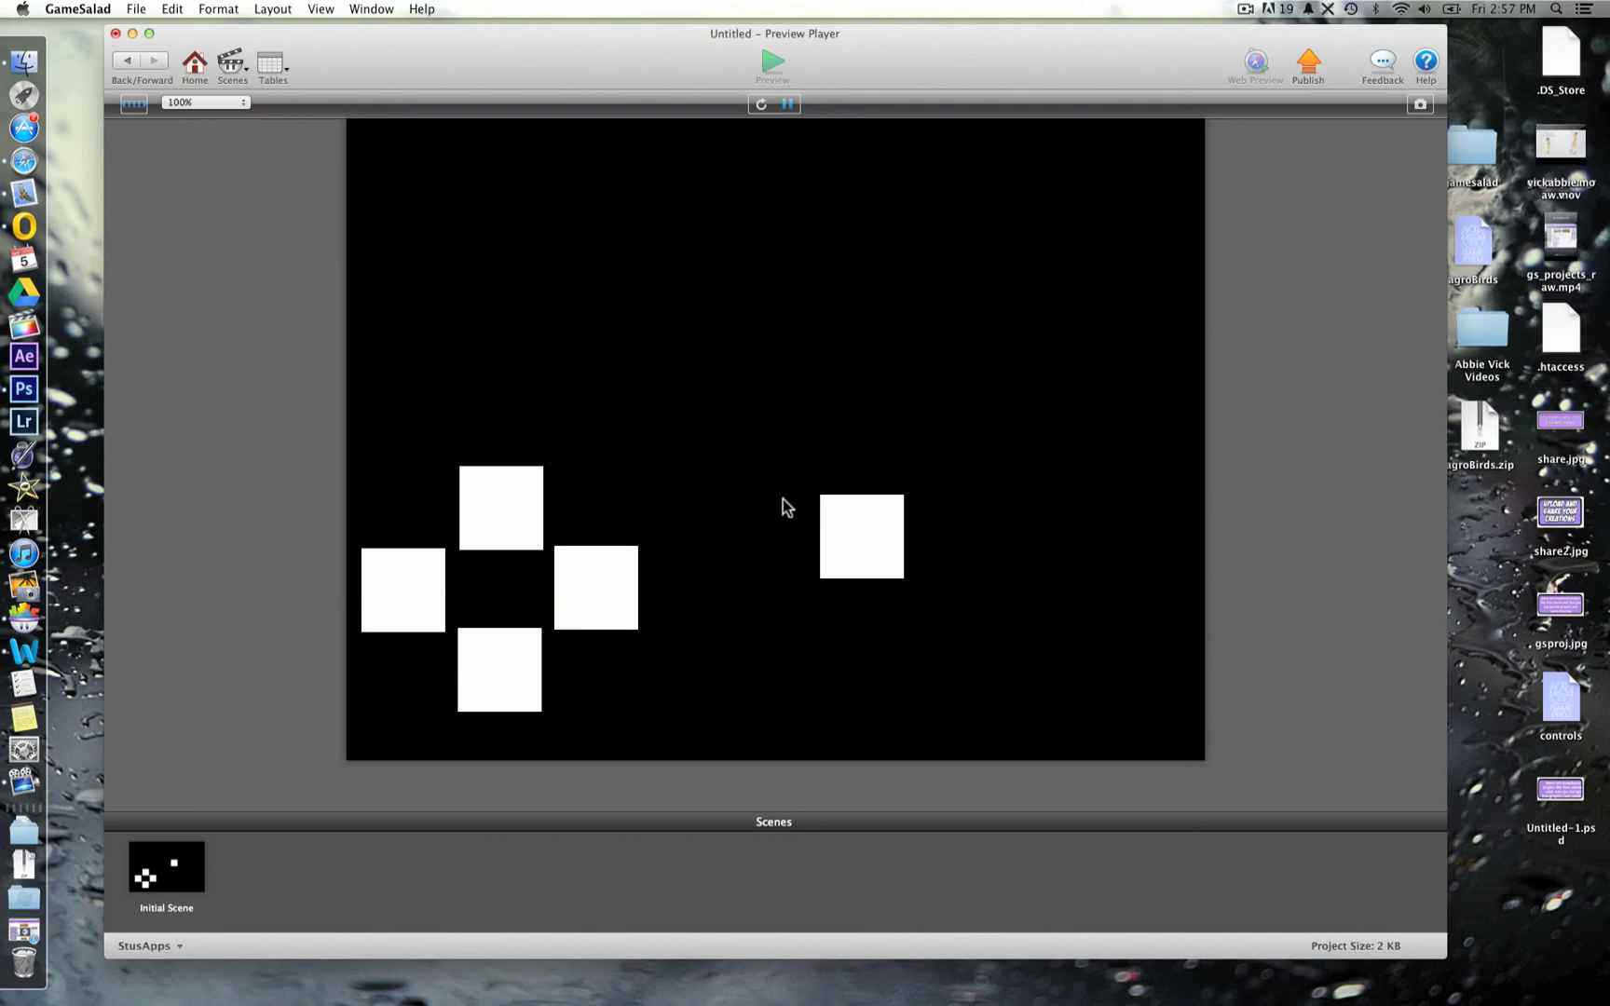